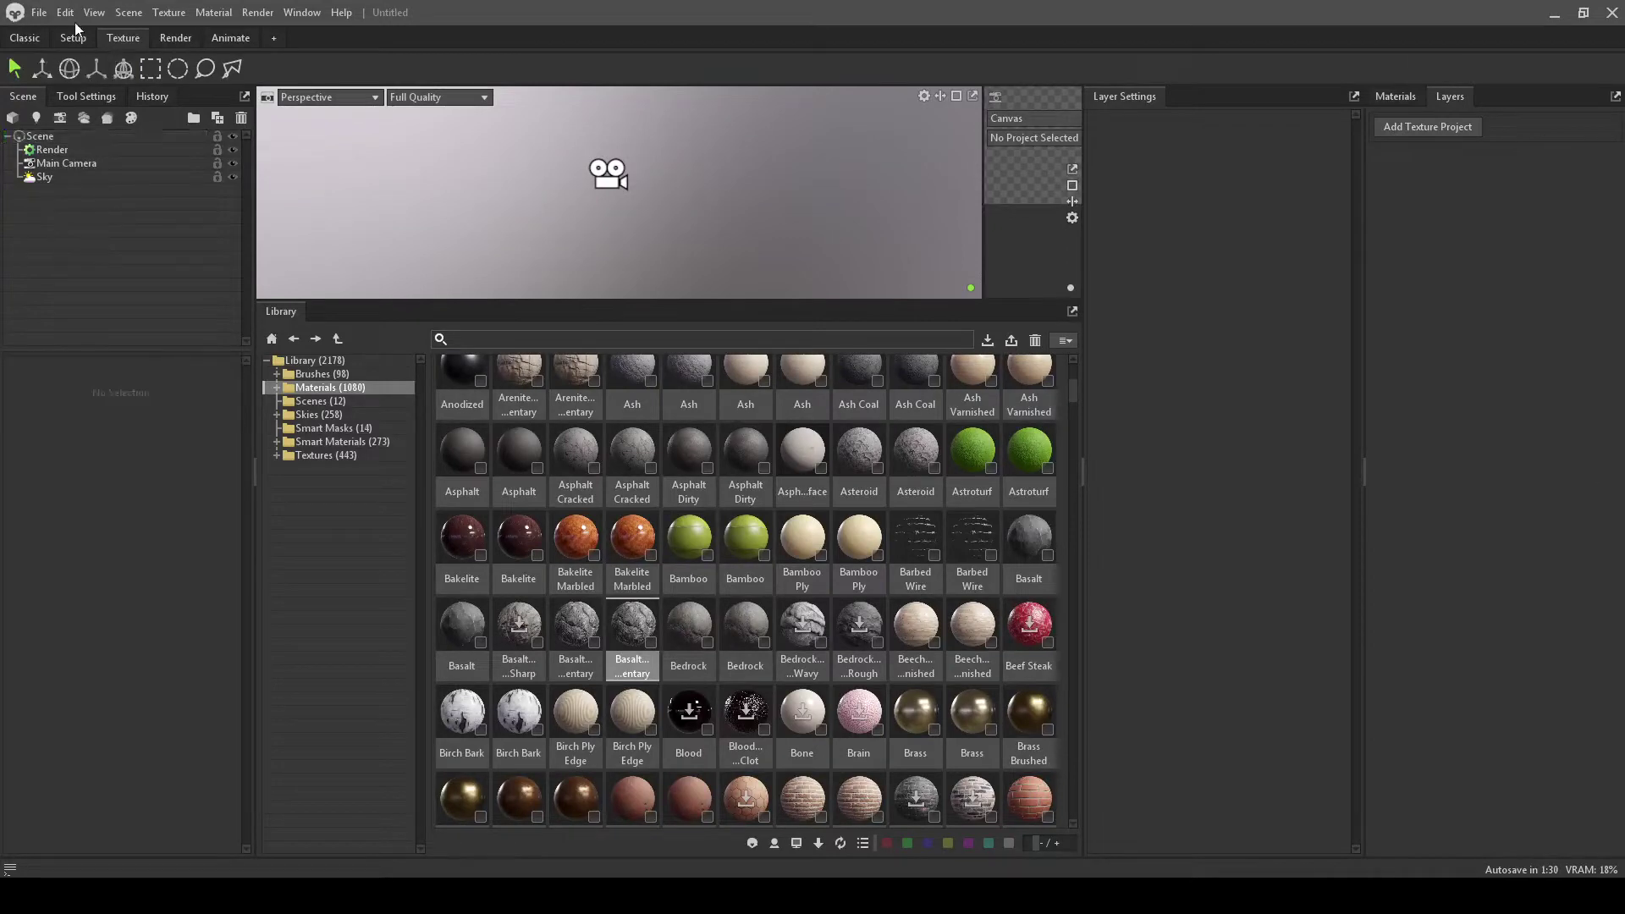
- Add a 1 m by 1 m Plane primitive to the scene with the Add Primitive plugin
click(65, 13)
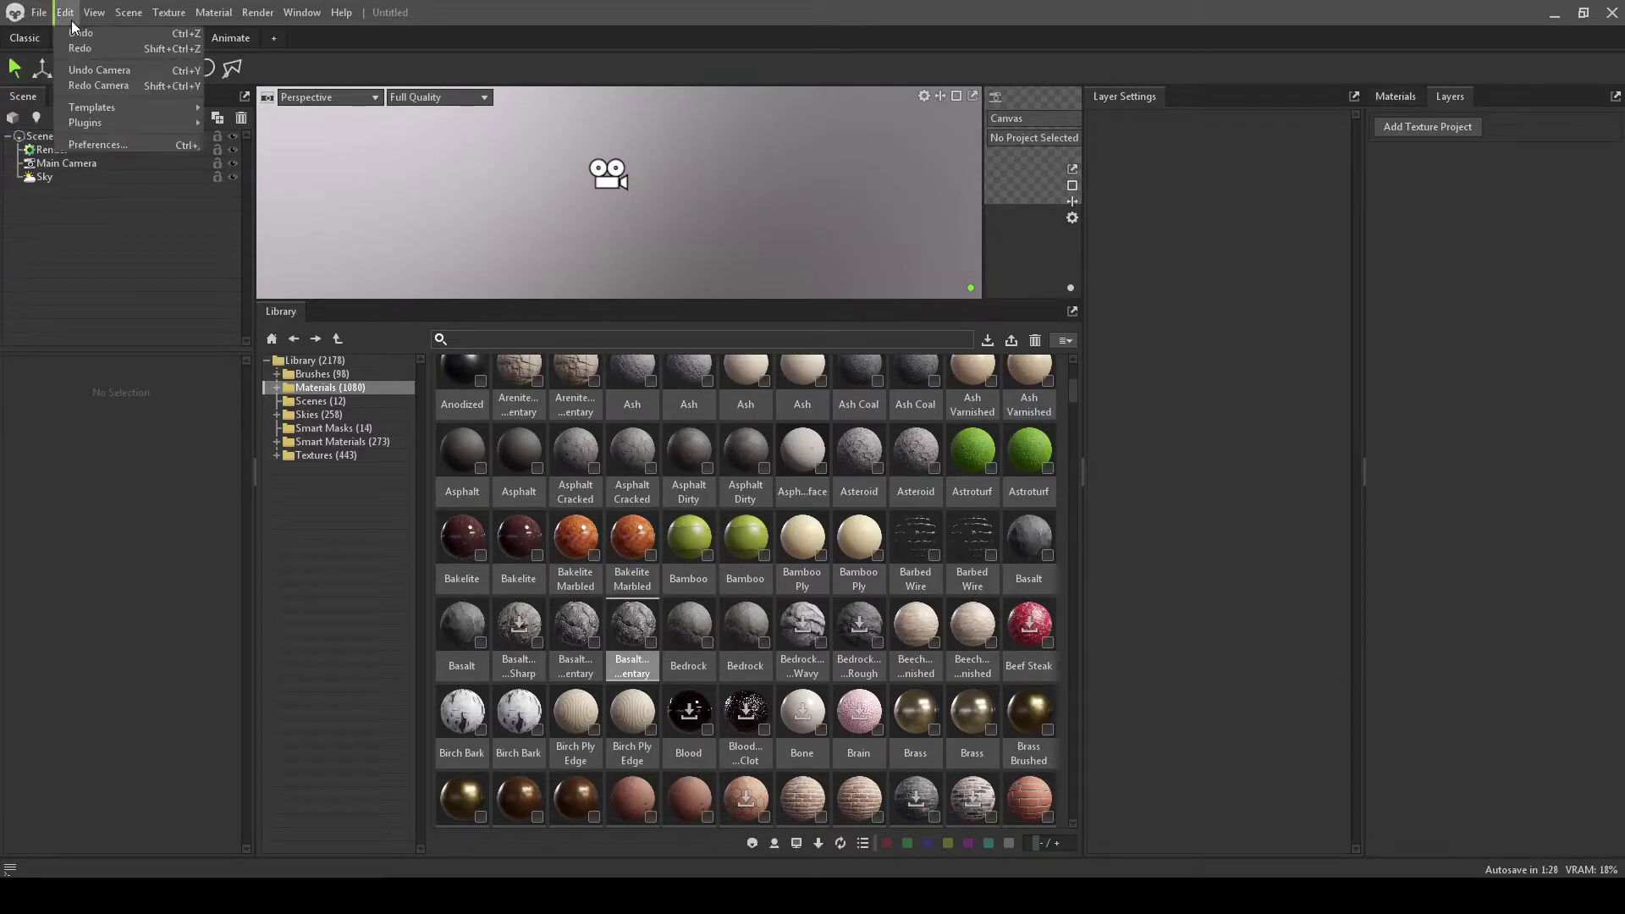
mouse_move(94, 13)
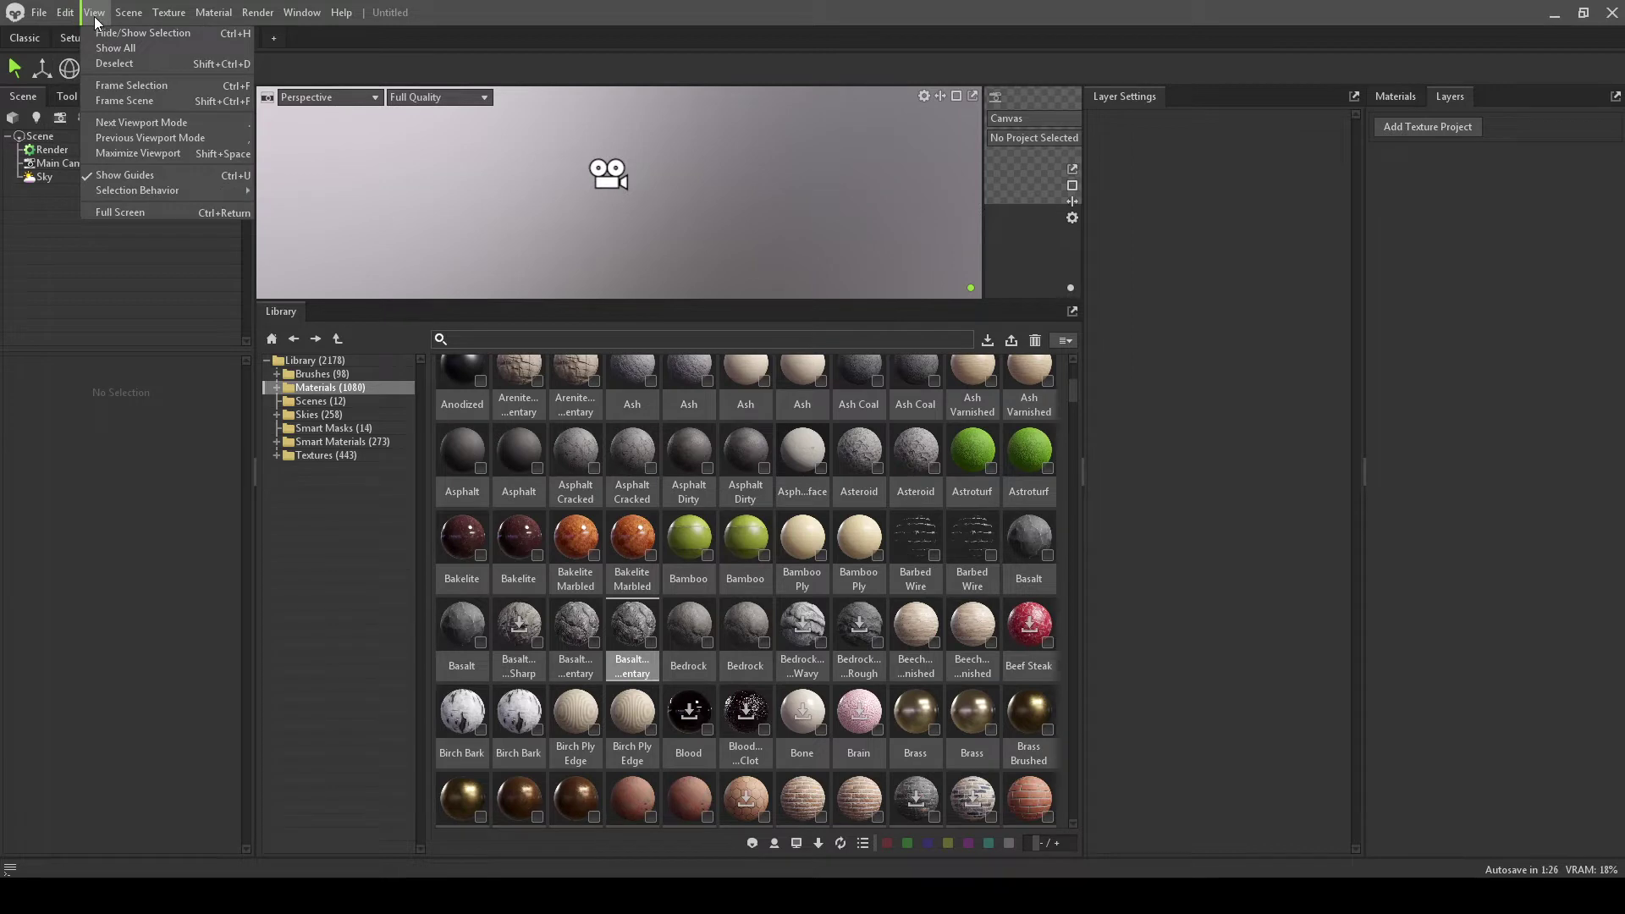
mouse_move(141, 193)
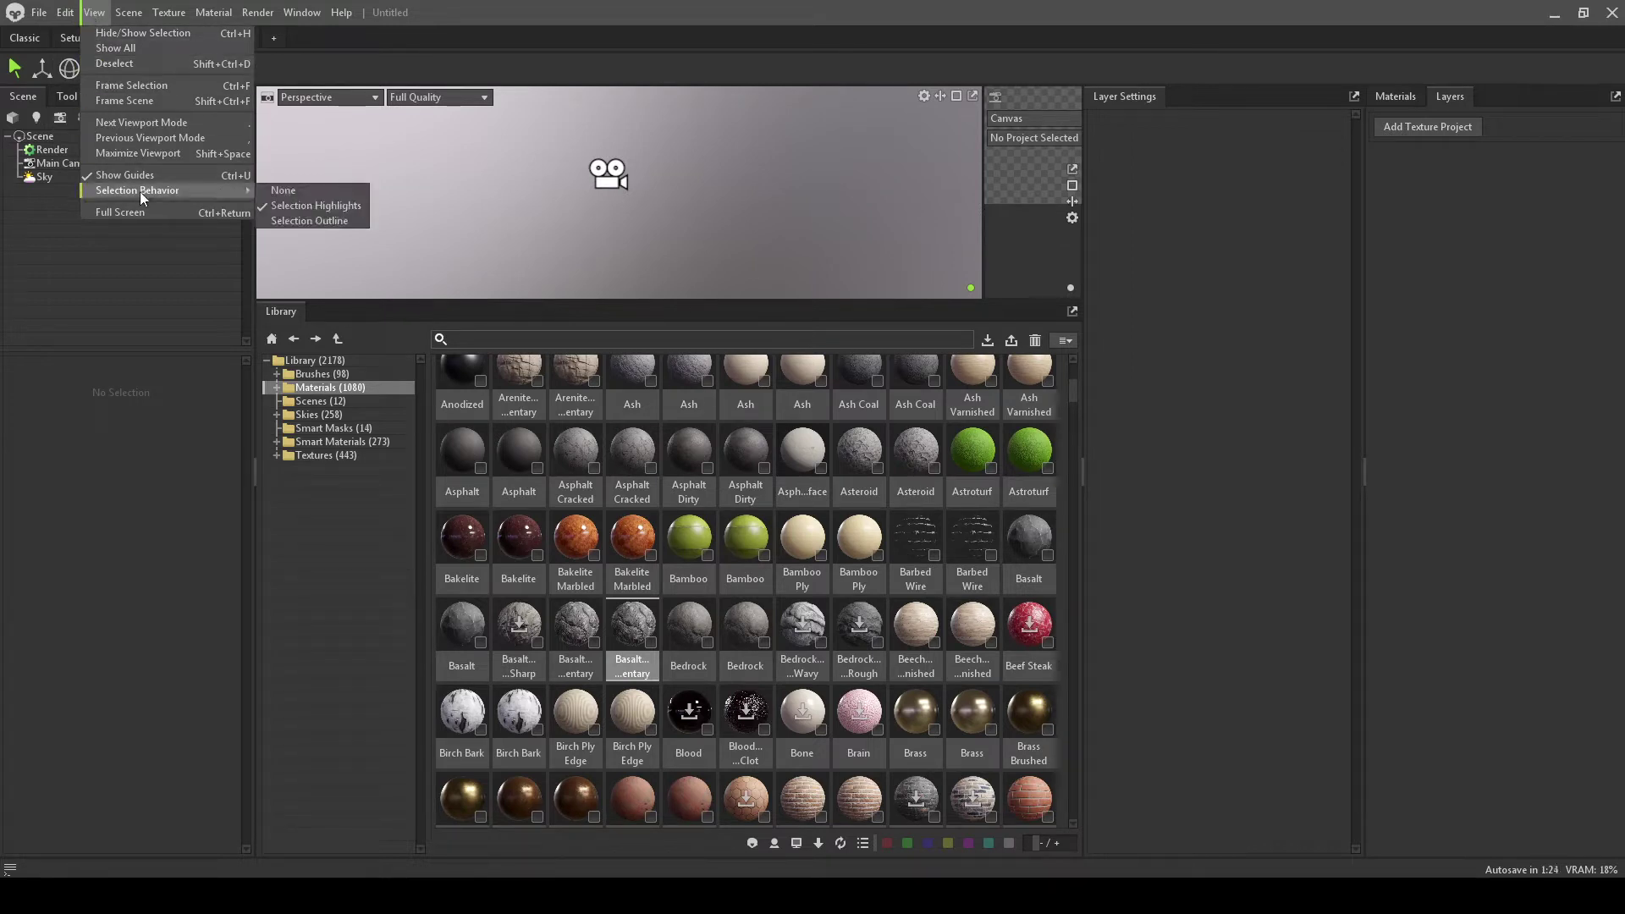
mouse_move(105, 114)
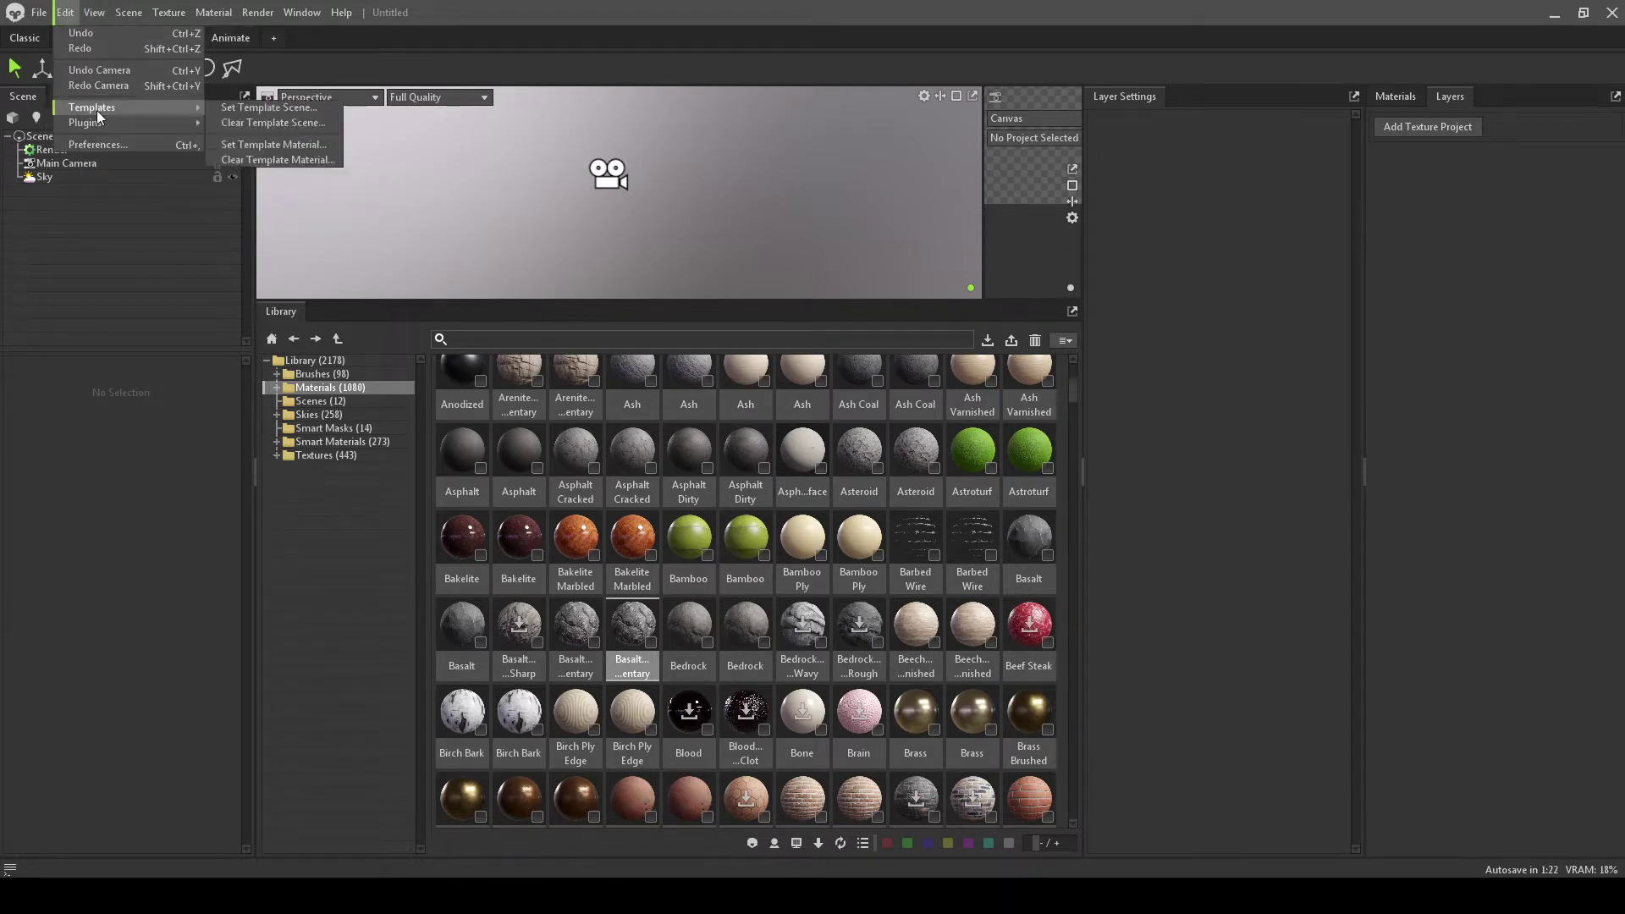
click(273, 225)
click(847, 378)
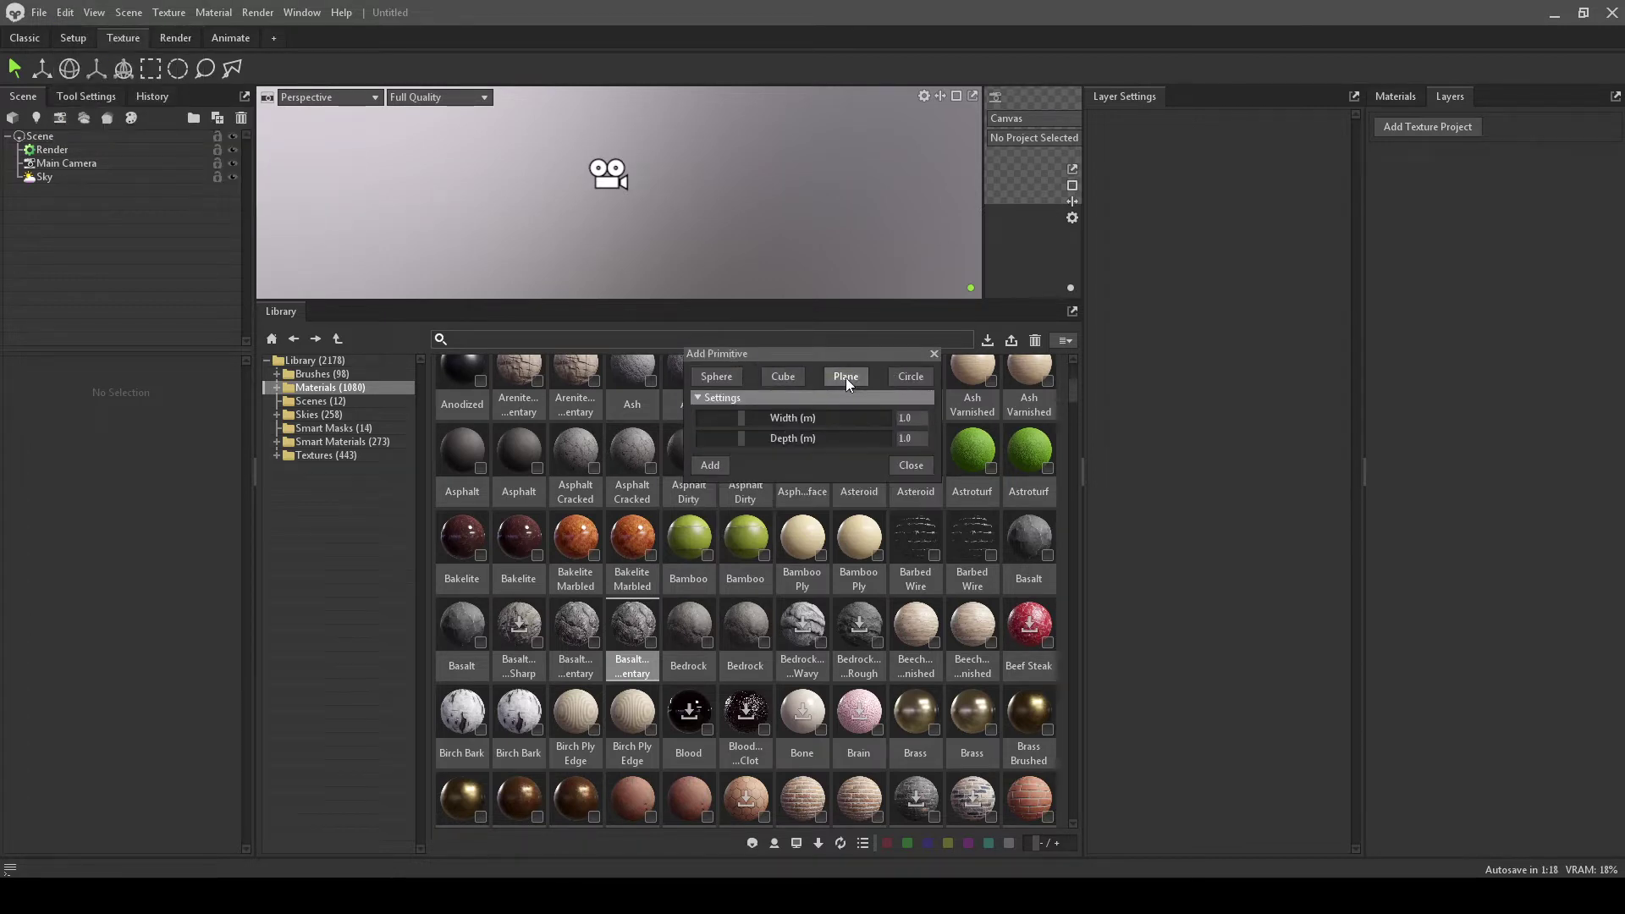
click(718, 465)
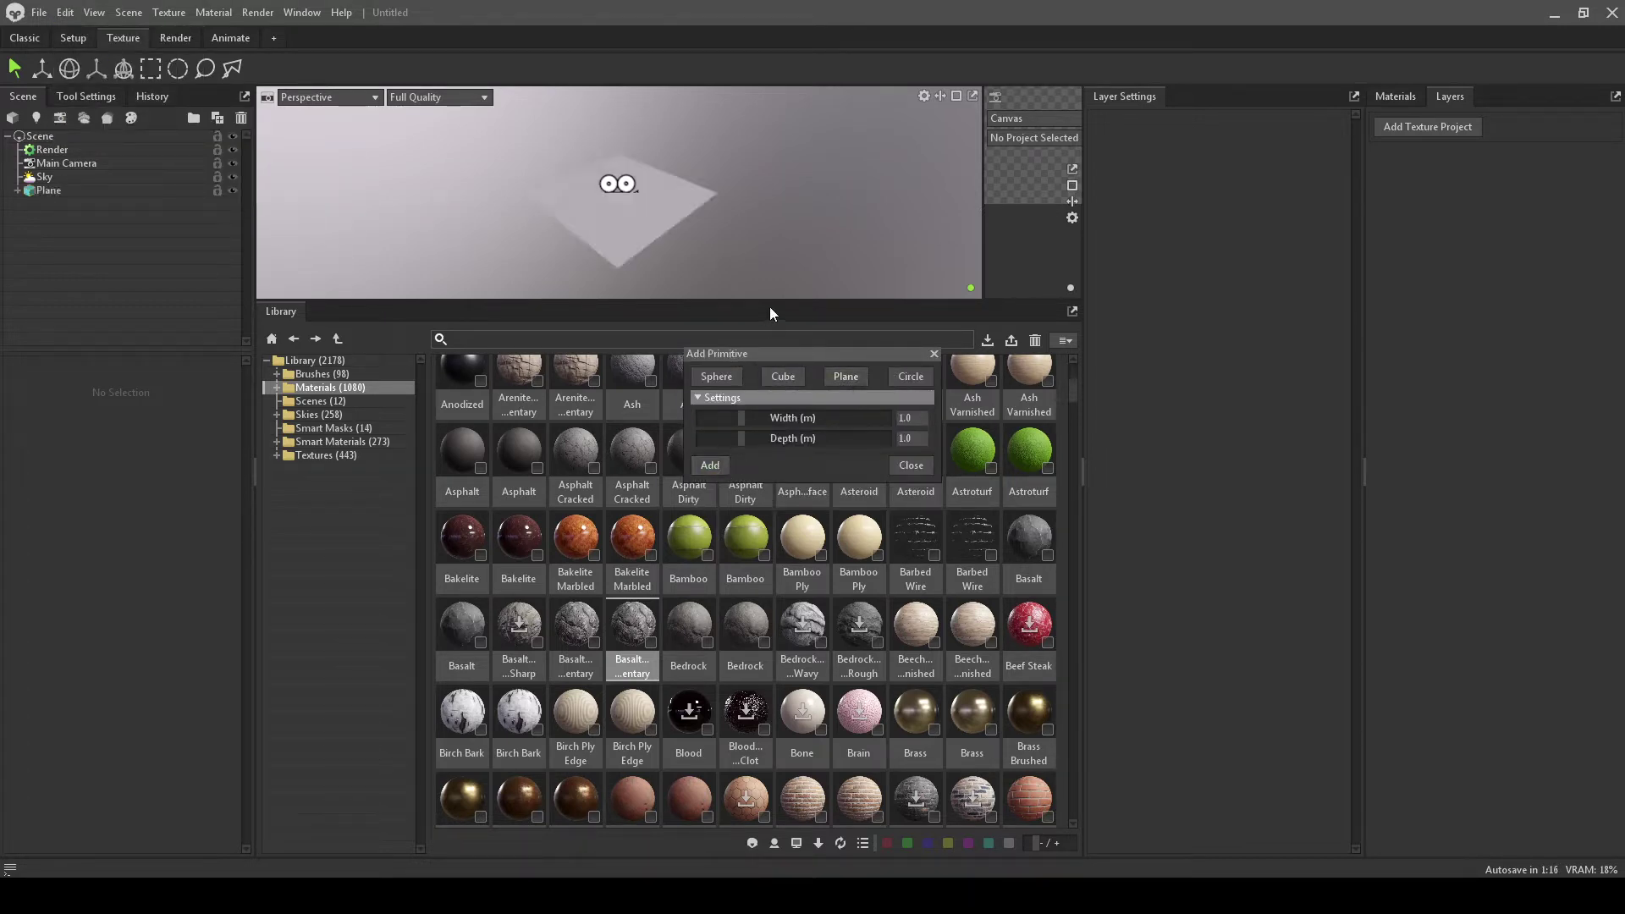
drag(771, 299, 806, 688)
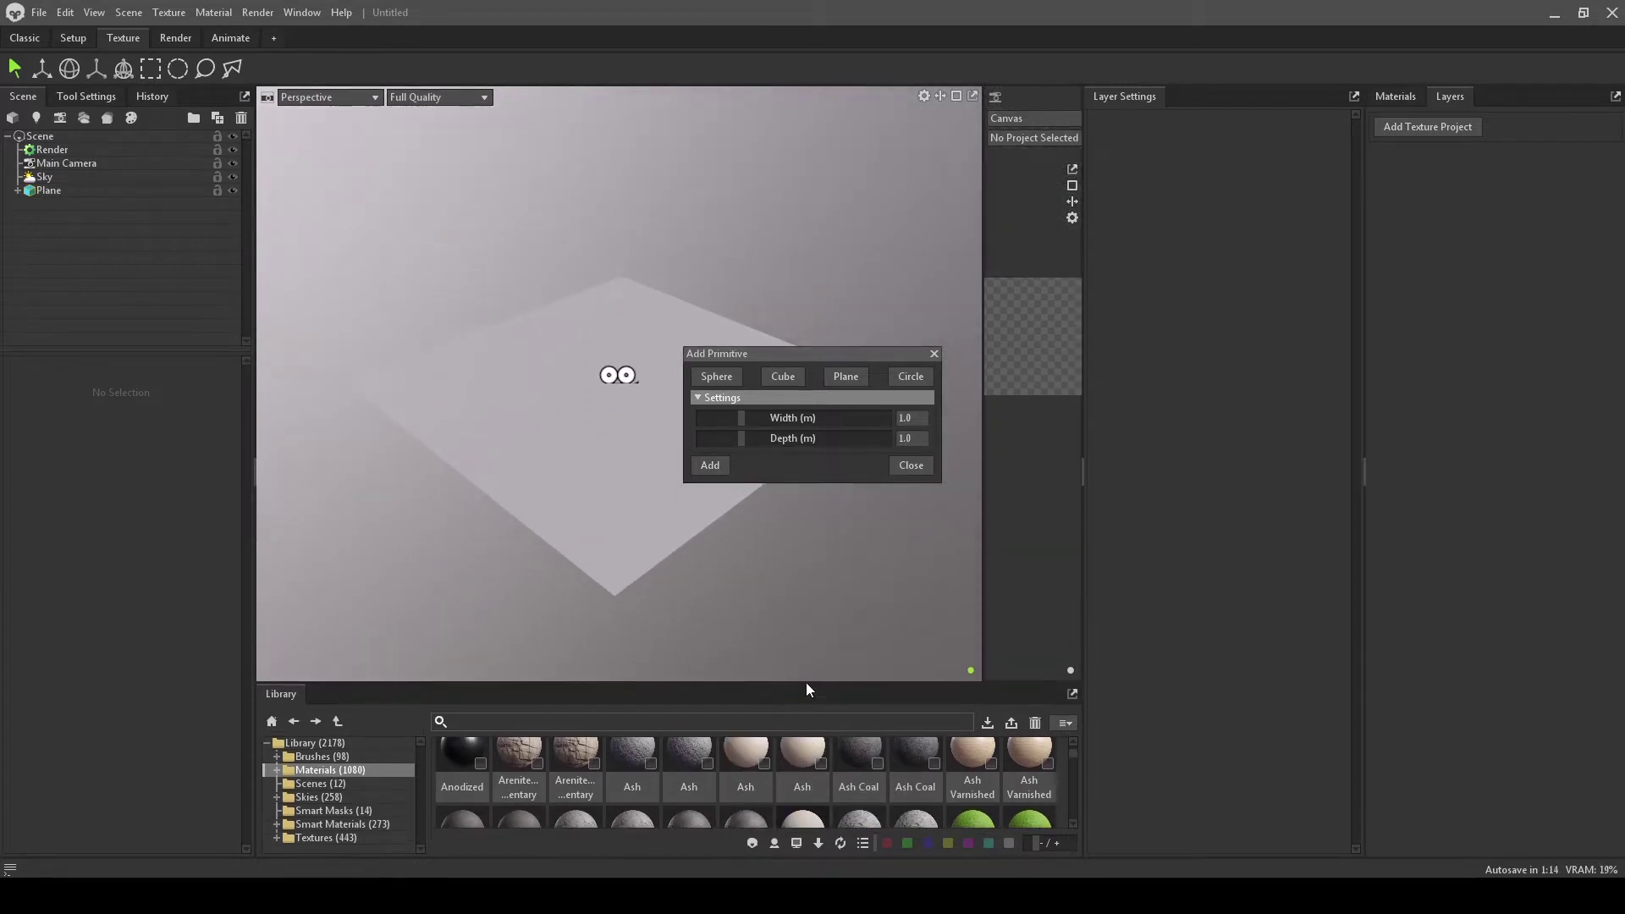
click(935, 354)
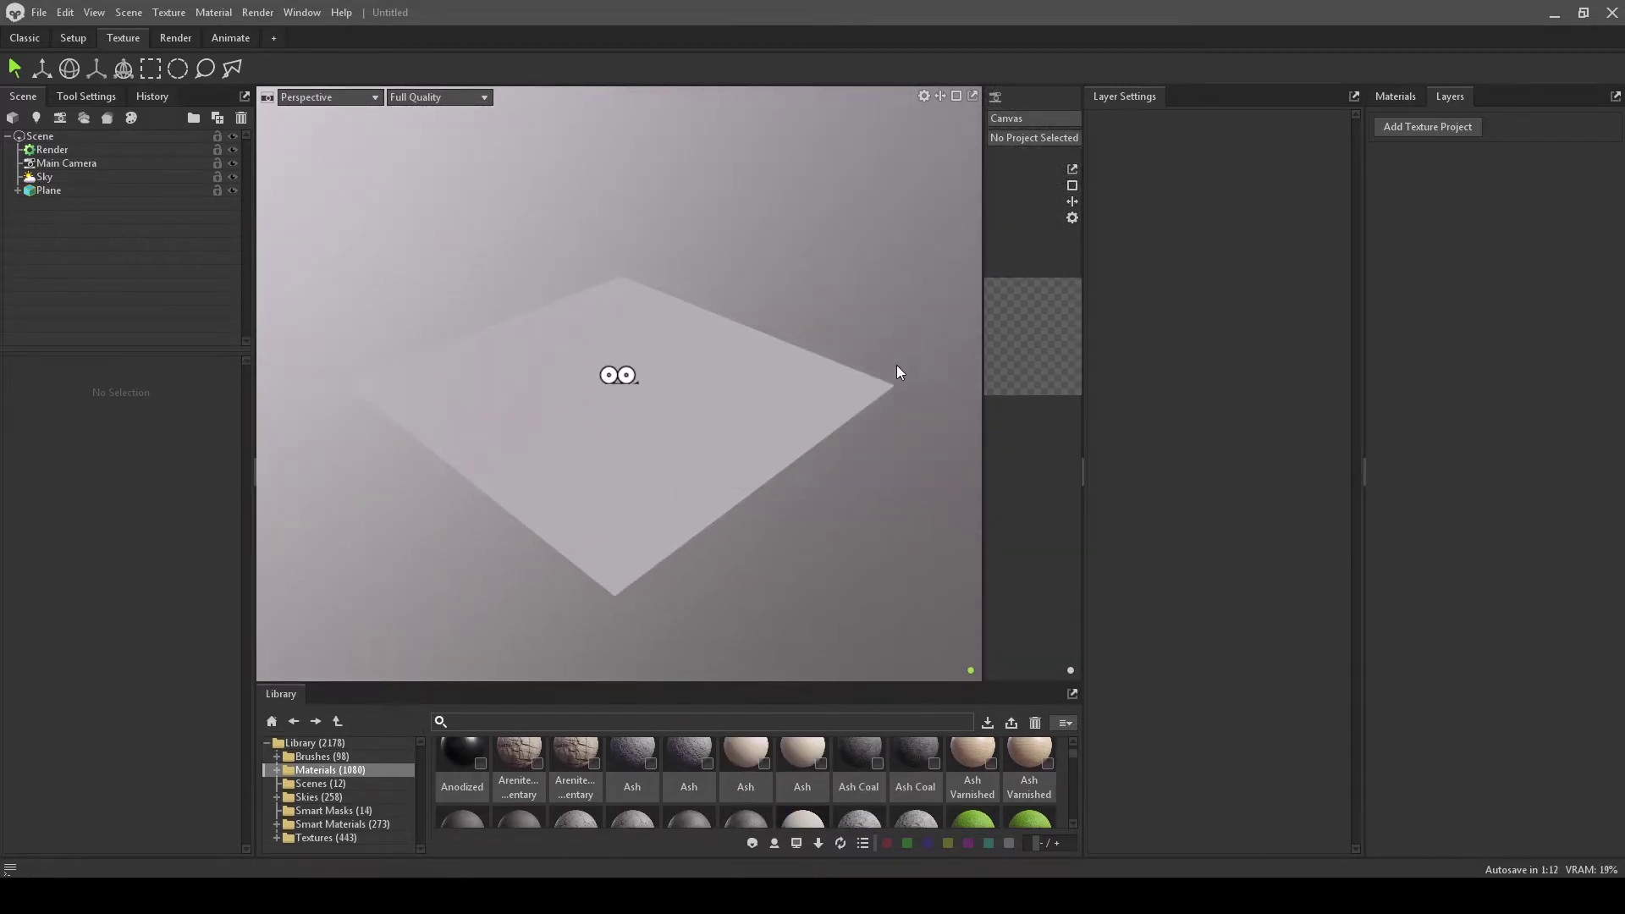
- Select the Plane and bring up the scene's Materials list
click(755, 422)
drag(756, 423, 795, 285)
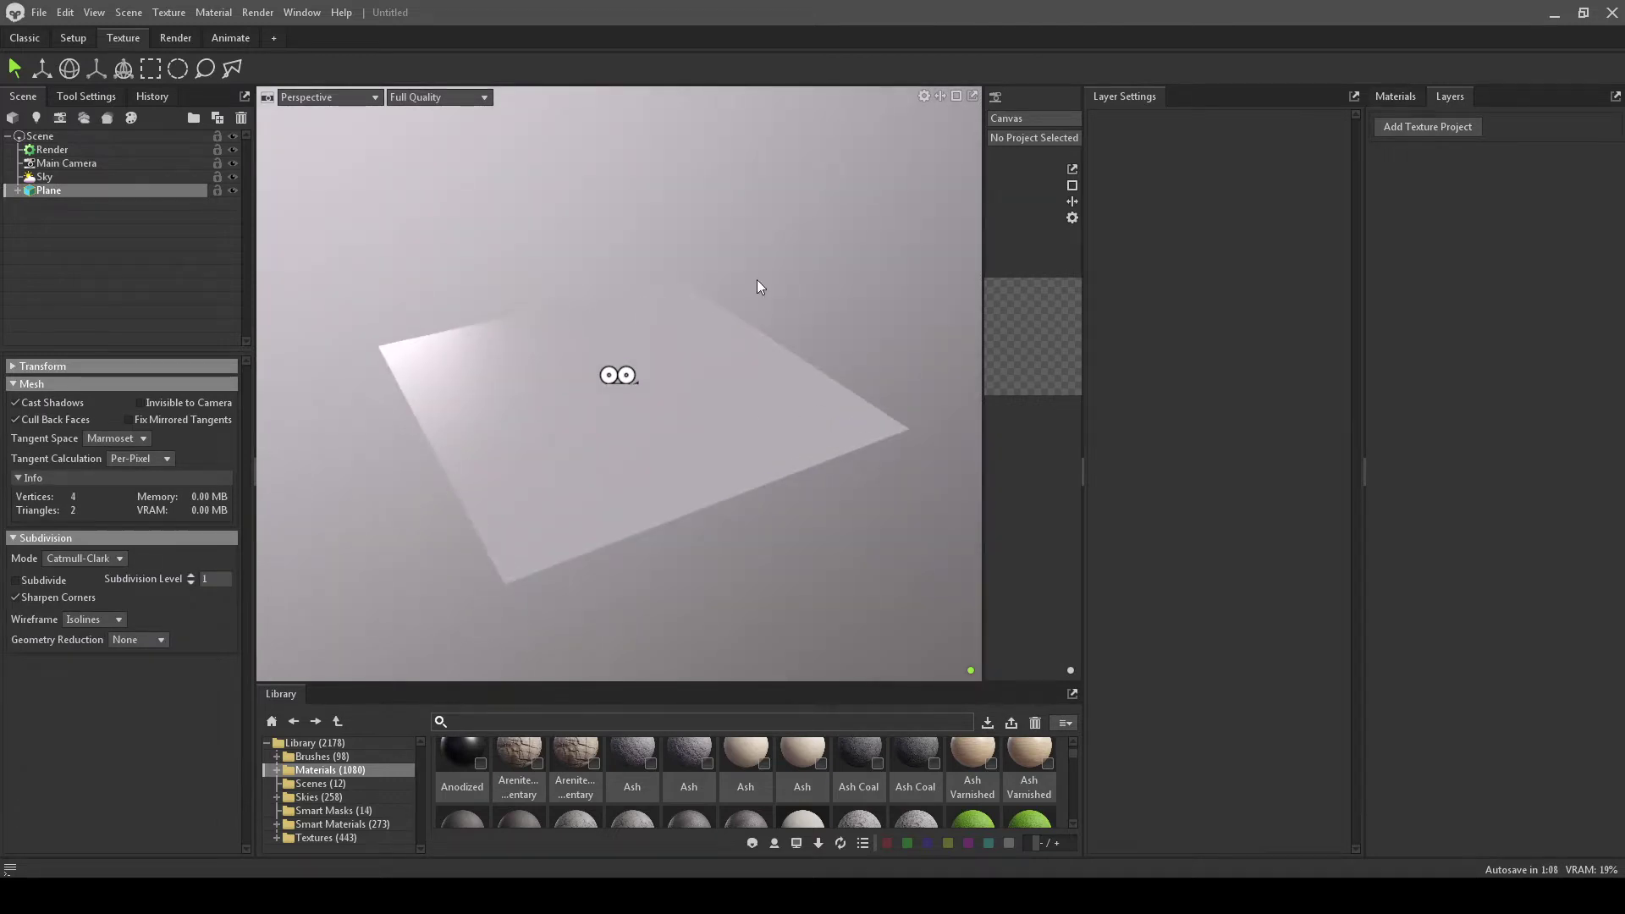
click(1376, 103)
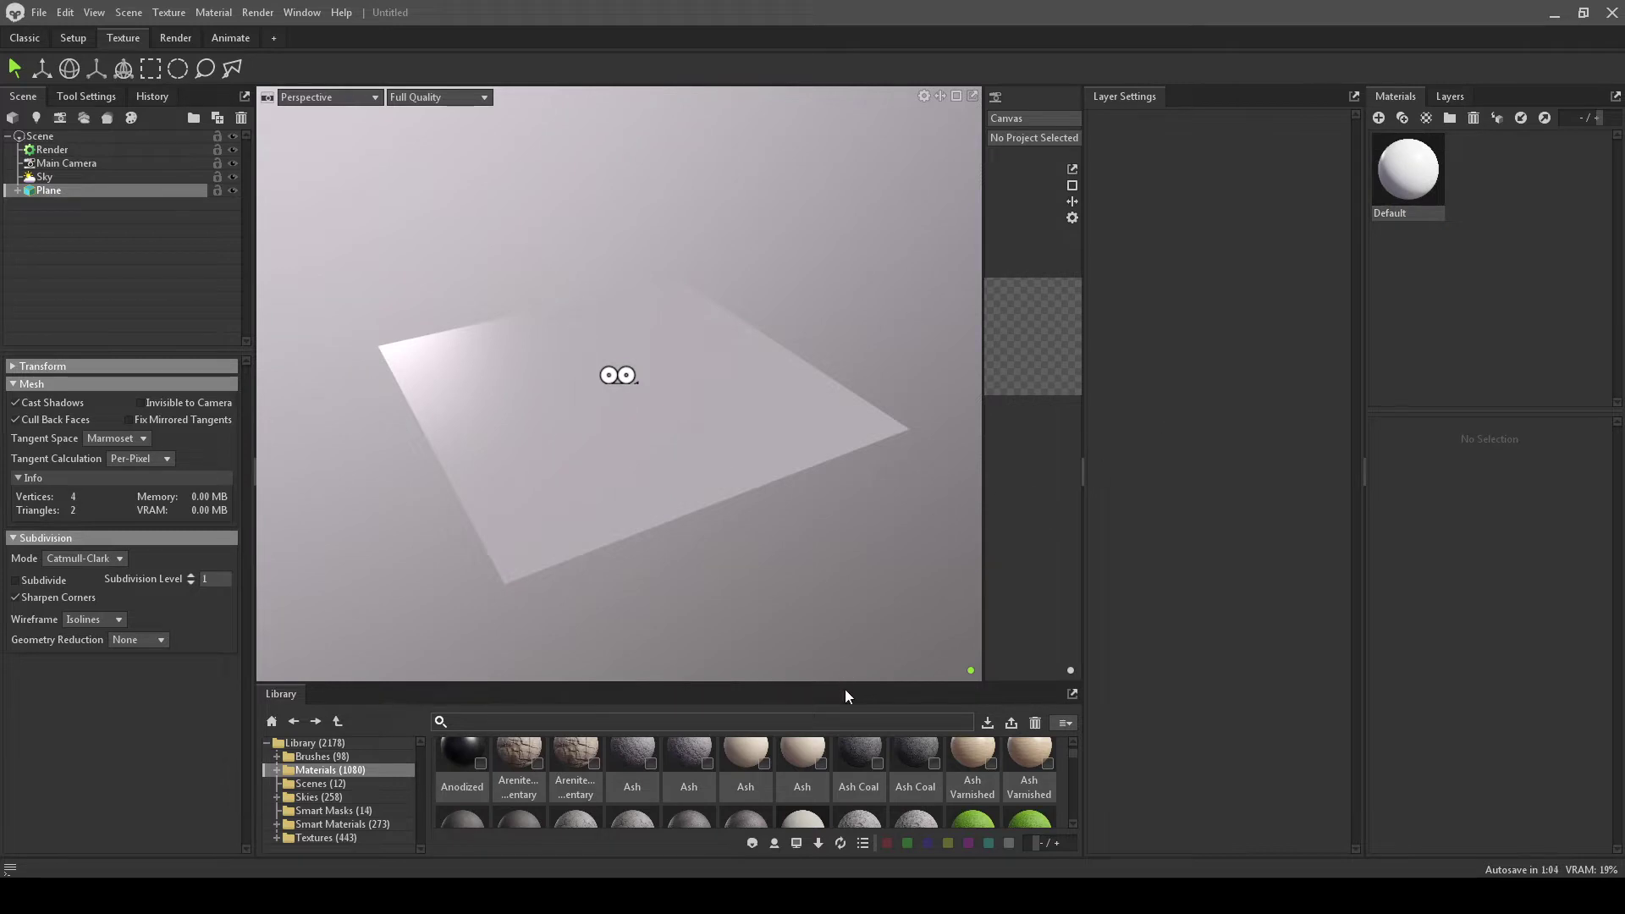
- Rename the Default material to 'Plane' and link it to a new 4096 x 4096 texture project
drag(853, 682, 843, 560)
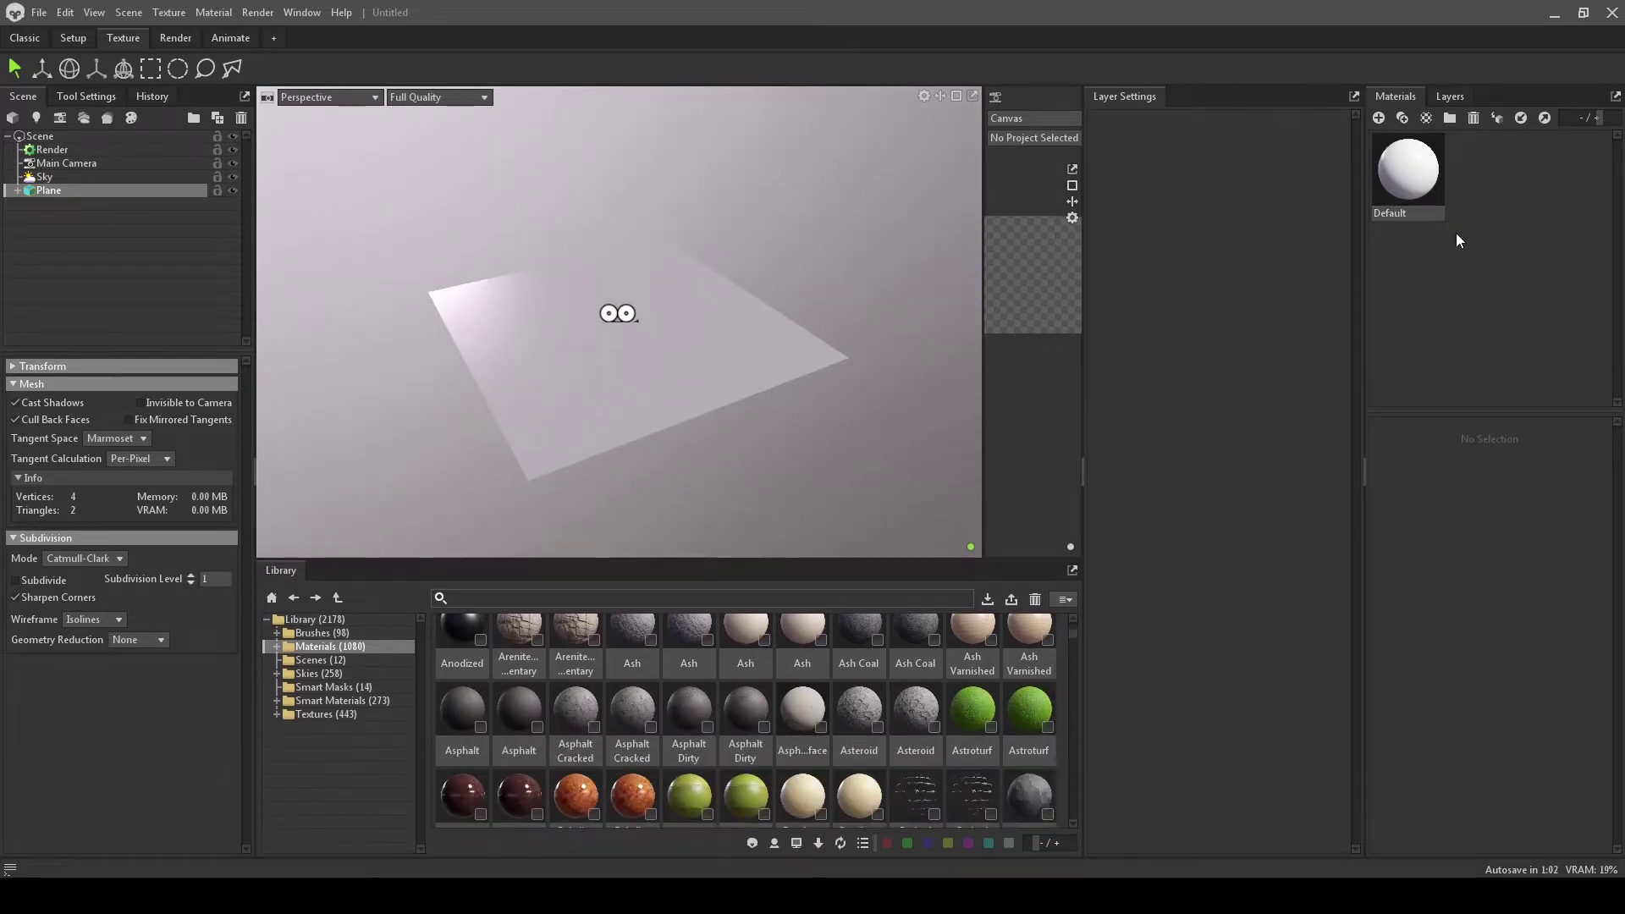
click(1413, 214)
double_click(1413, 212)
text(Plane)
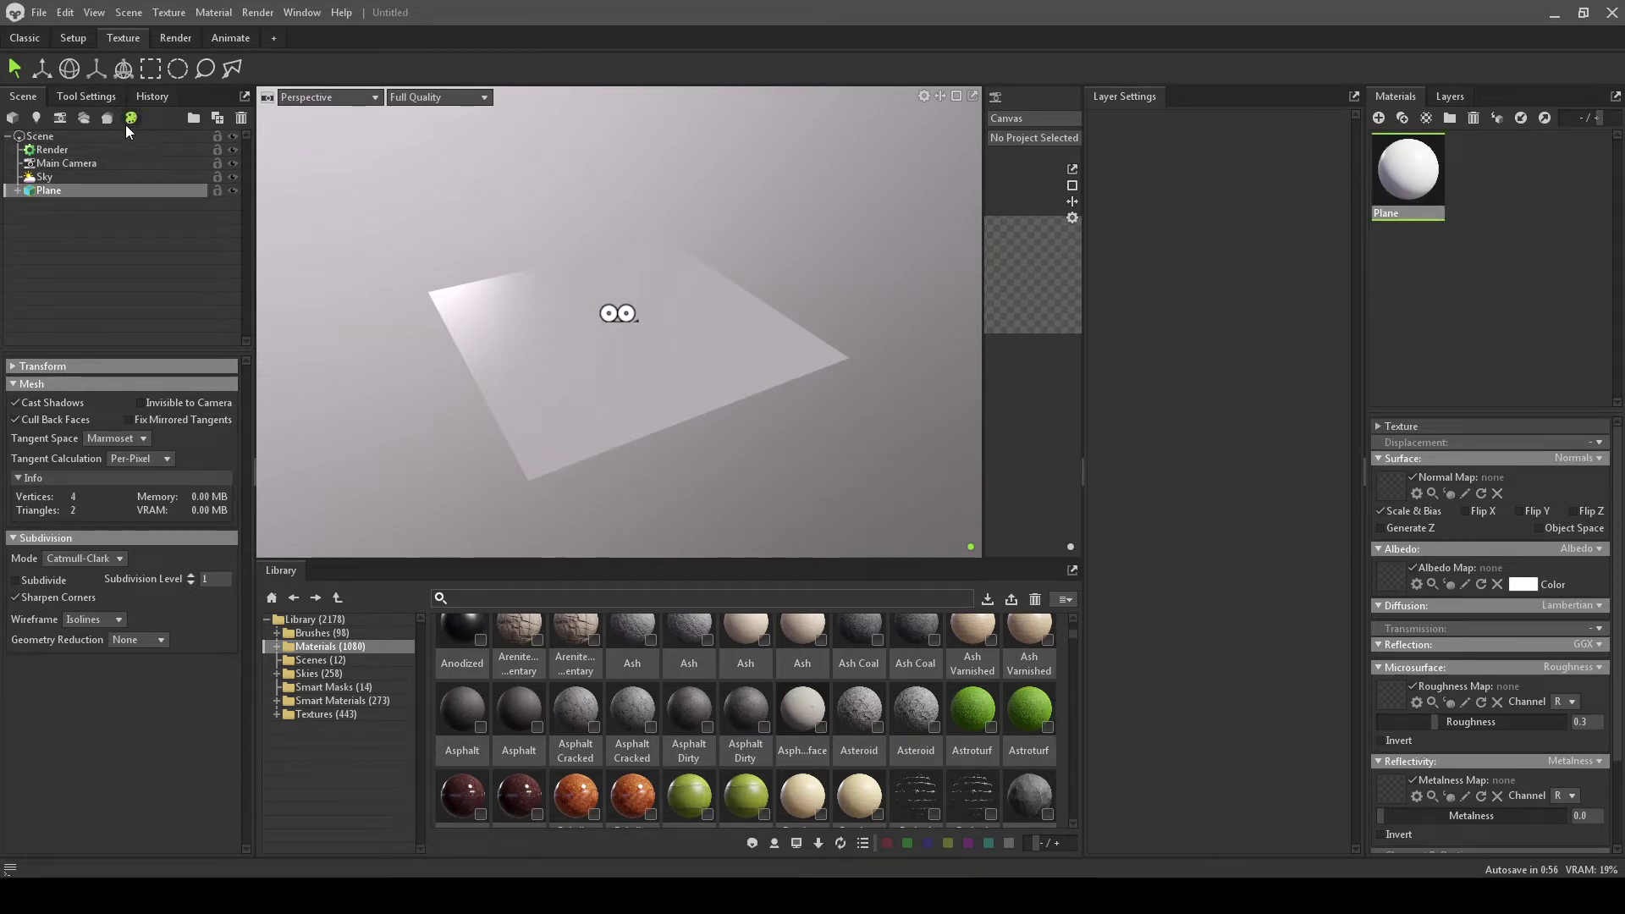
click(126, 125)
drag(1403, 185, 149, 565)
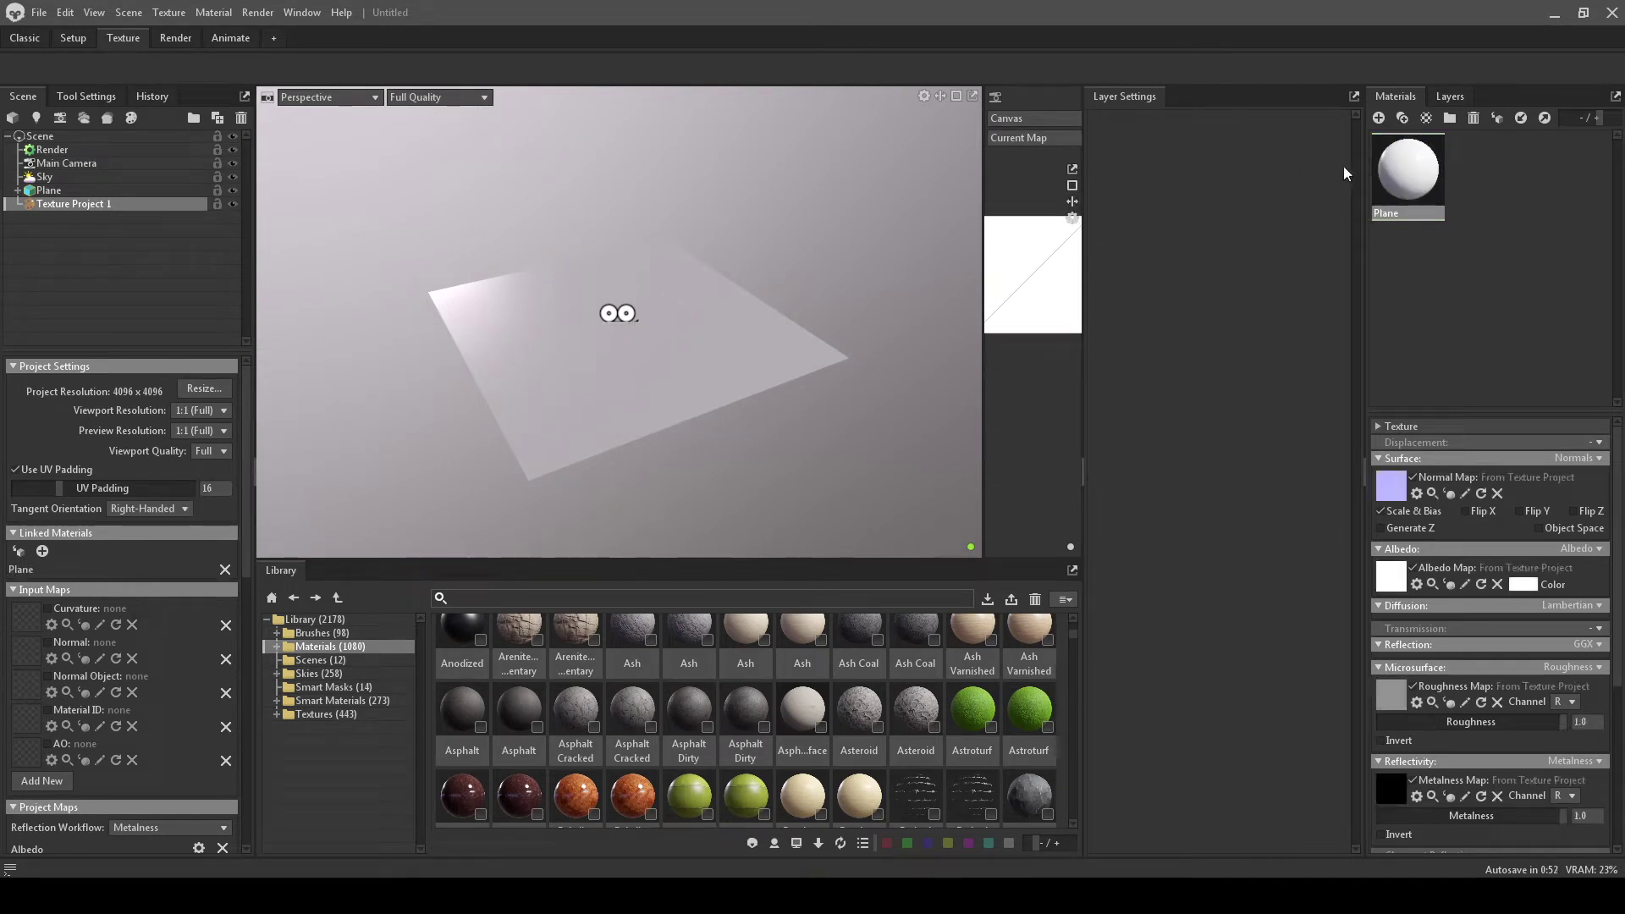
- Drop the Aluminum library material into the texture project's layer stack as its first layer
click(1457, 95)
scroll(834, 739, up, 5)
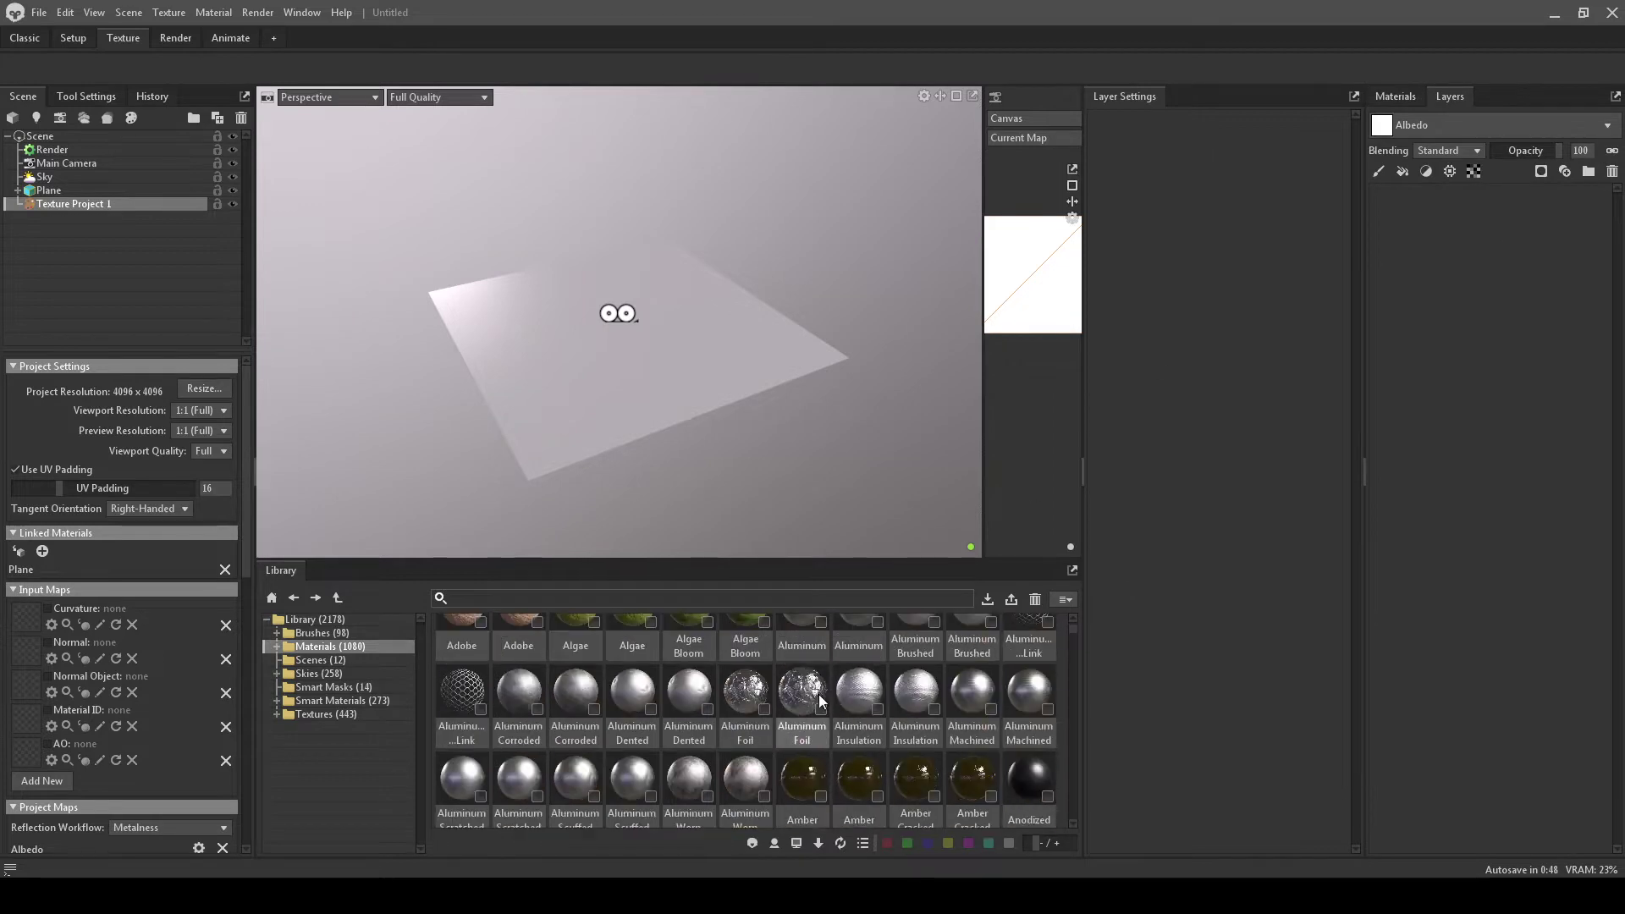
drag(805, 638, 1482, 262)
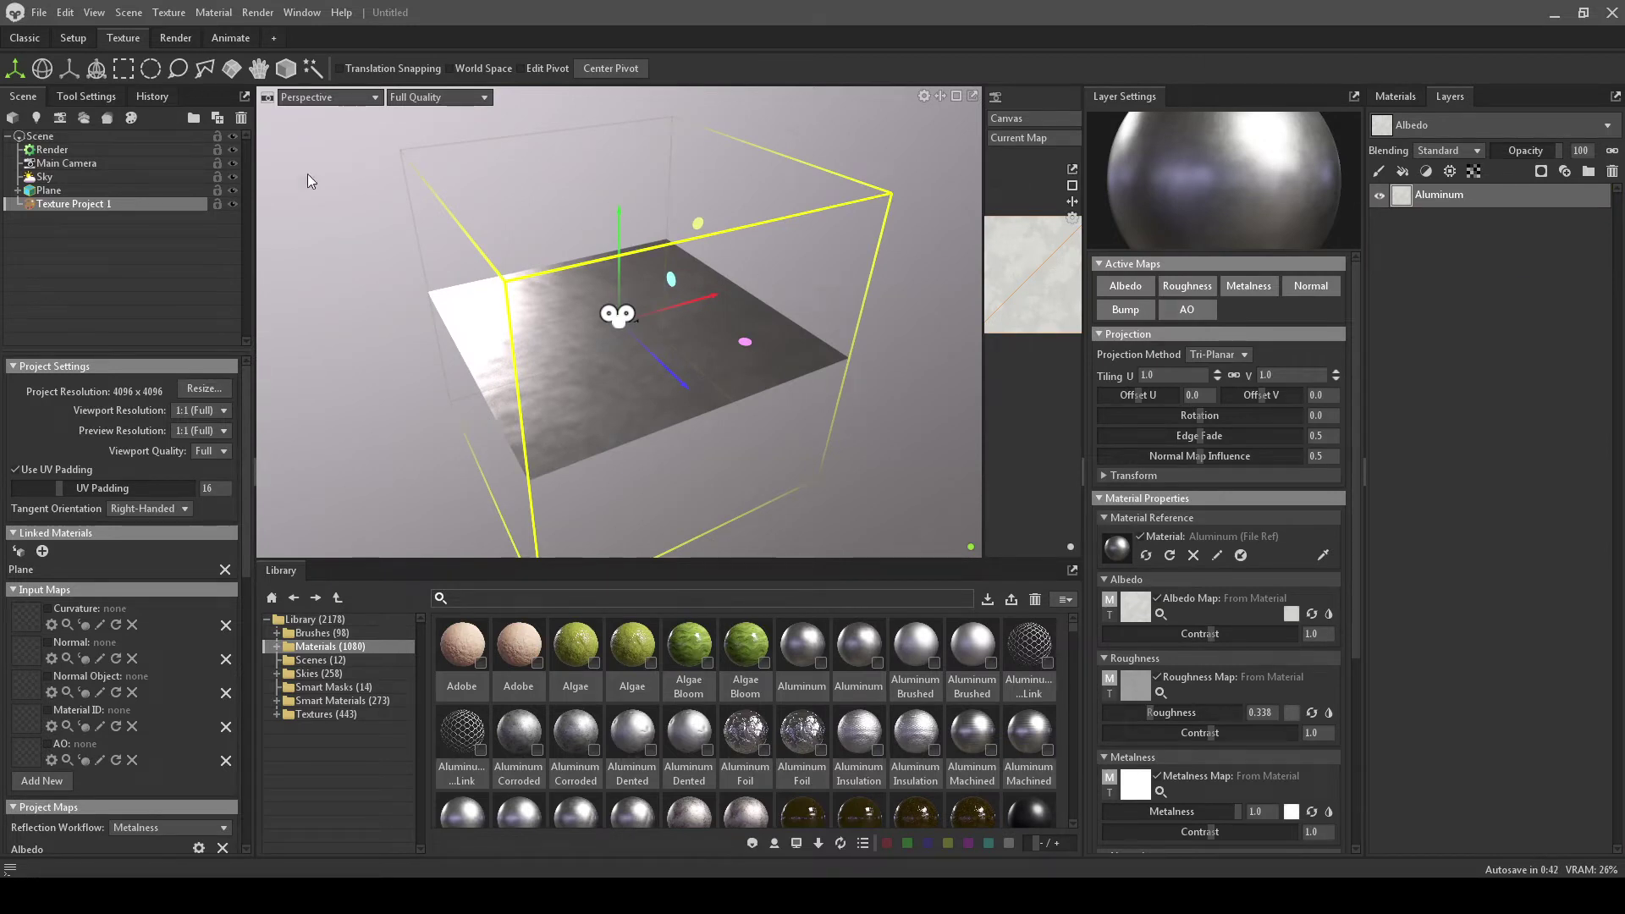
click(125, 71)
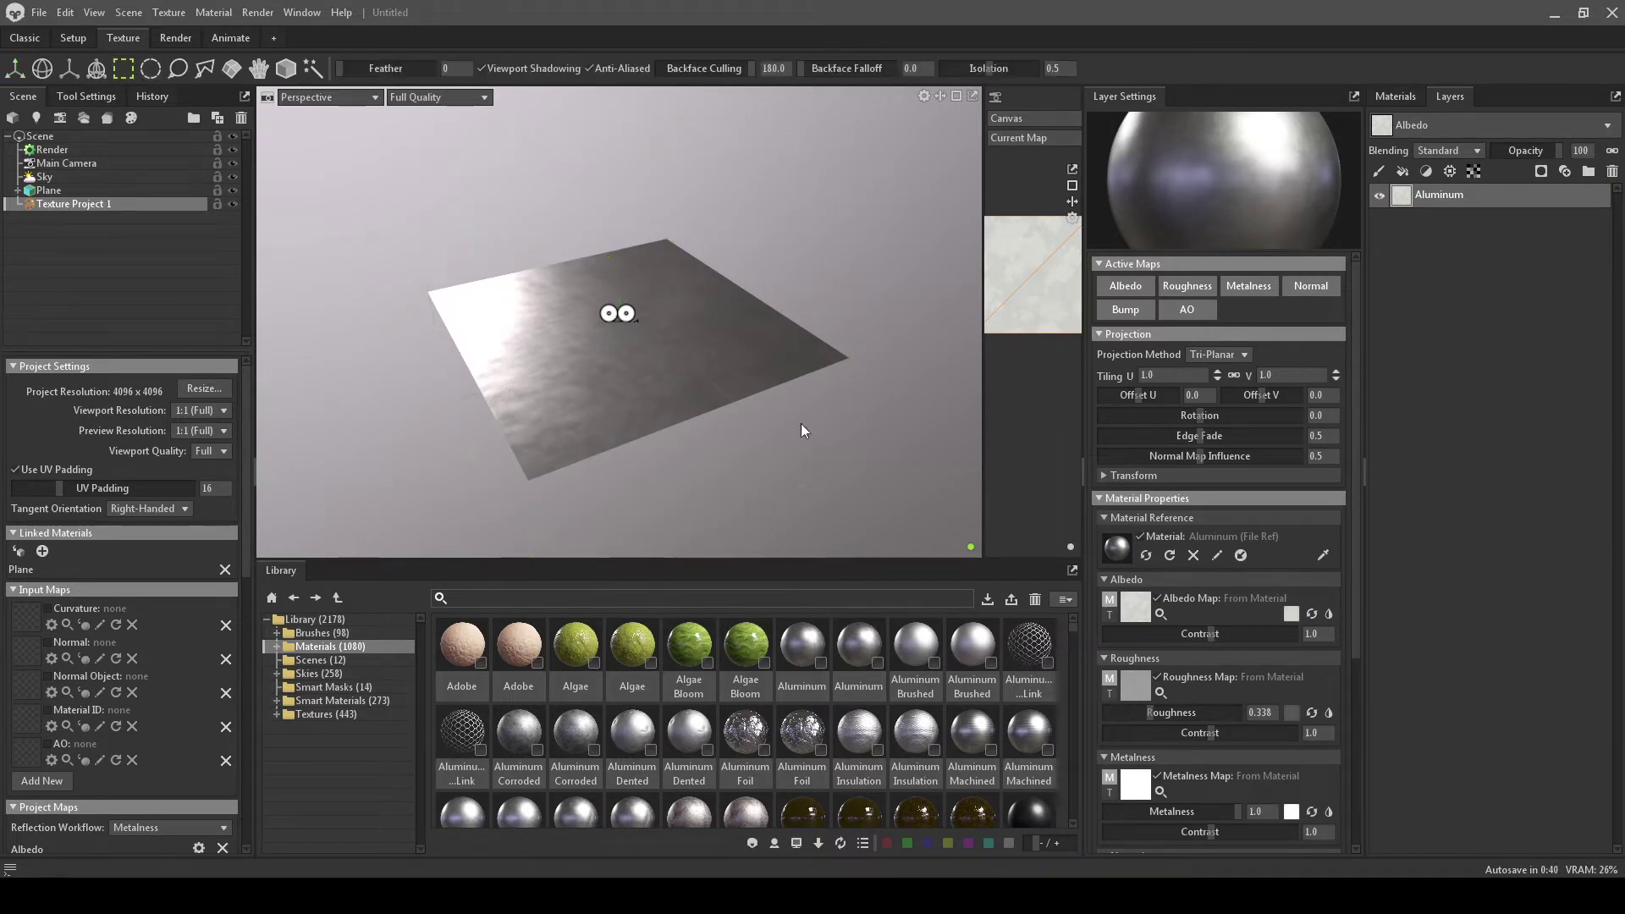
scroll(775, 718, down, 5)
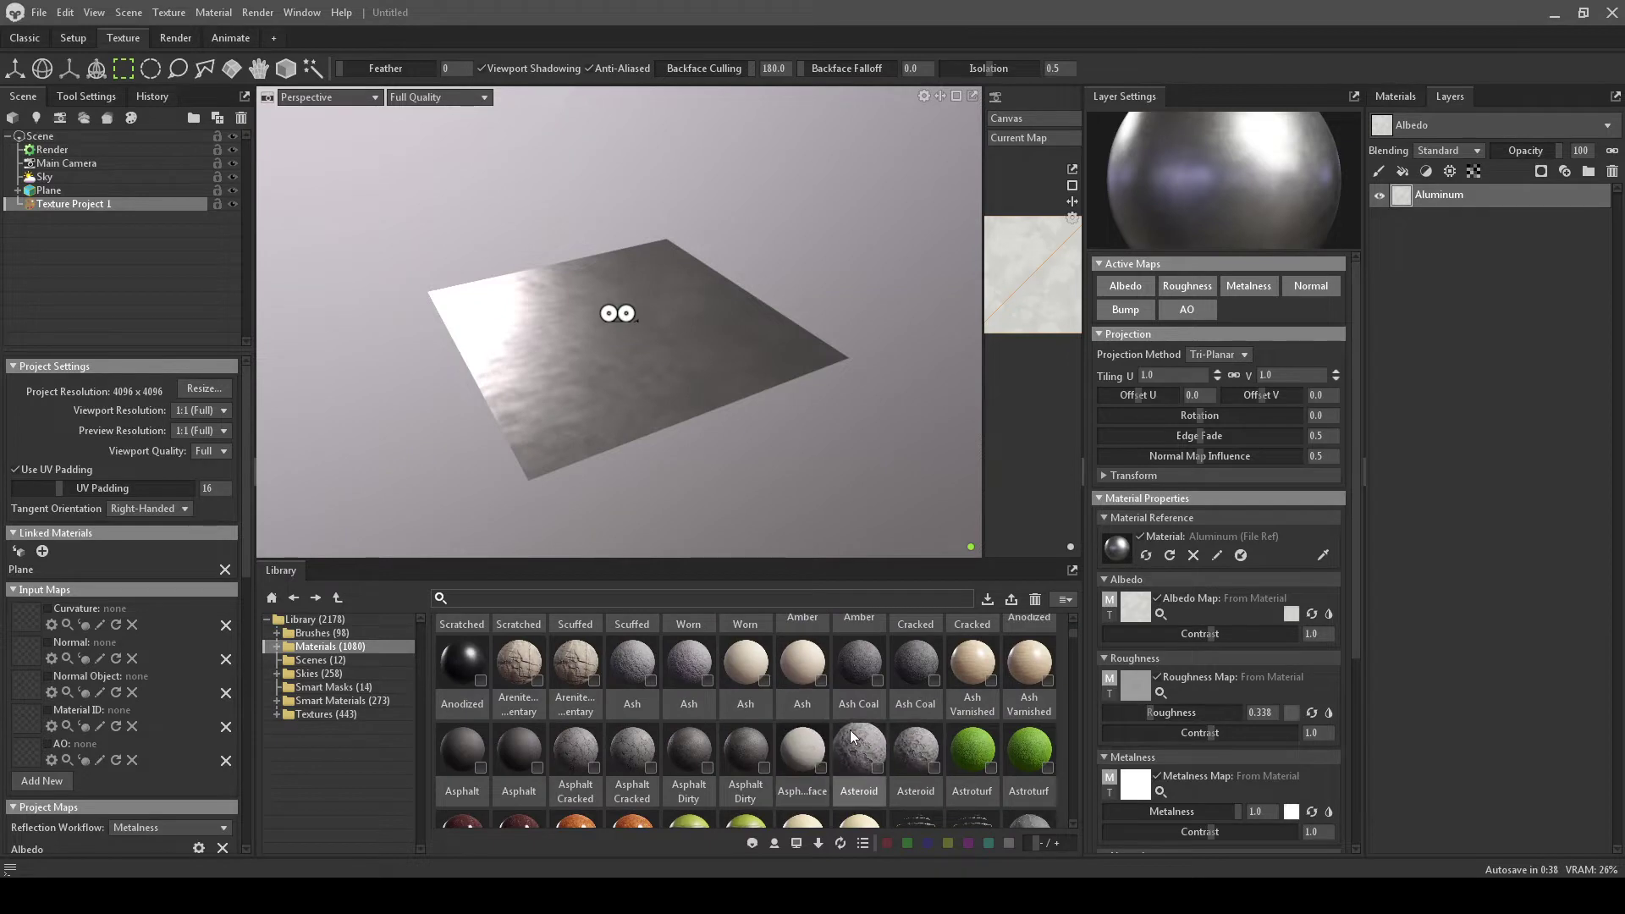
- Place the Asteroid library material as a layer above Aluminum, framing the whole plane
drag(839, 747, 1419, 186)
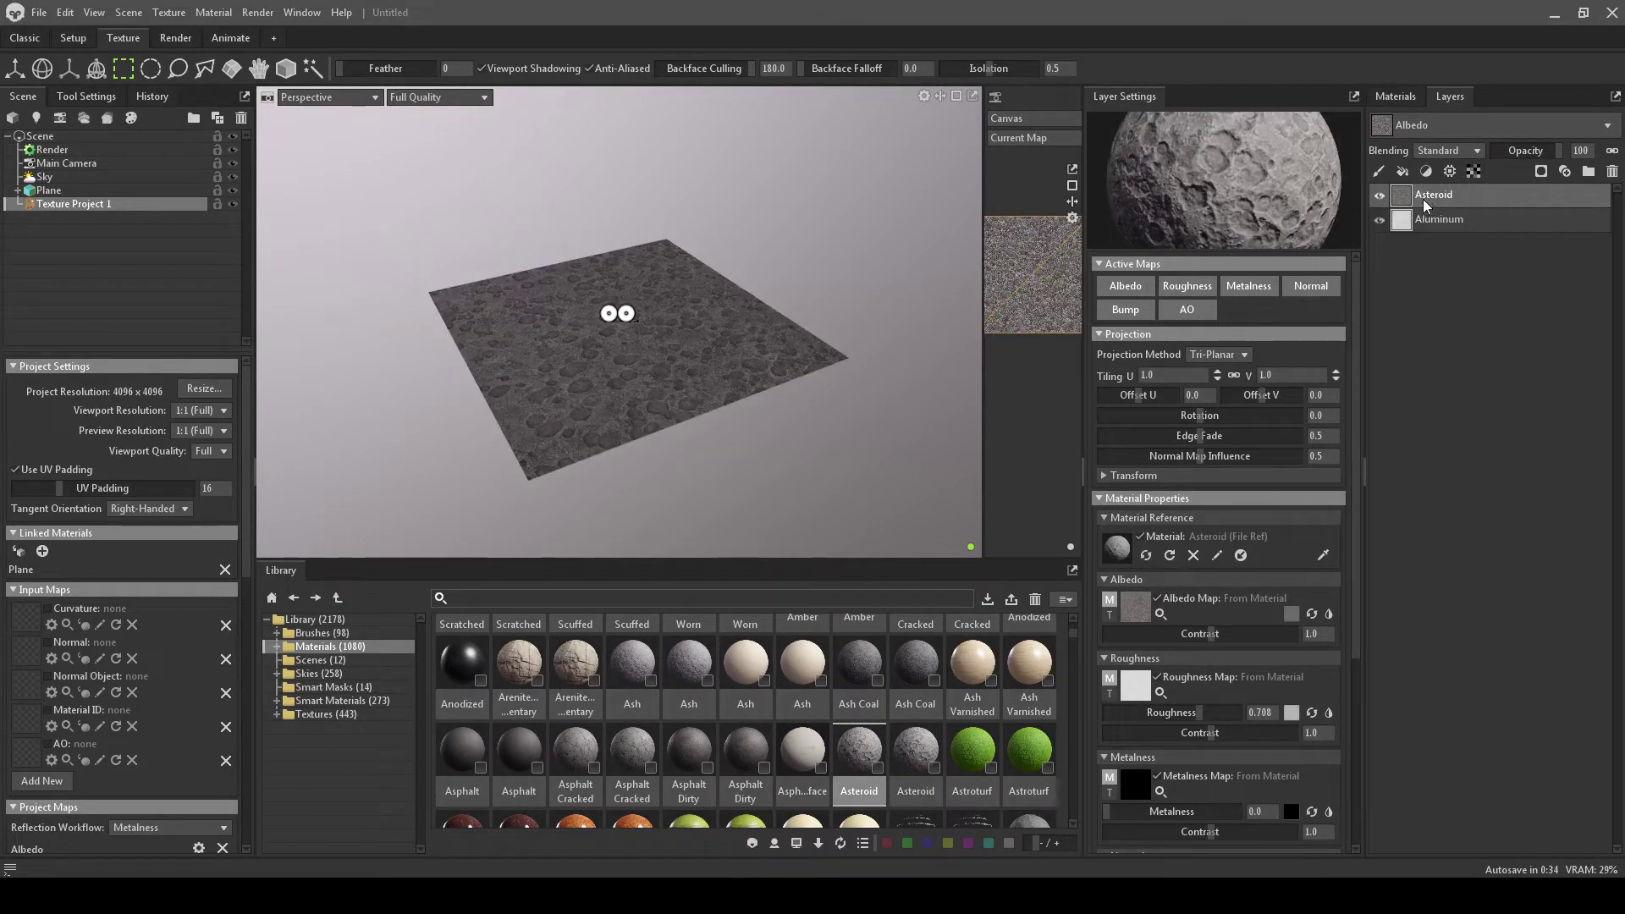
scroll(682, 420, up, 3)
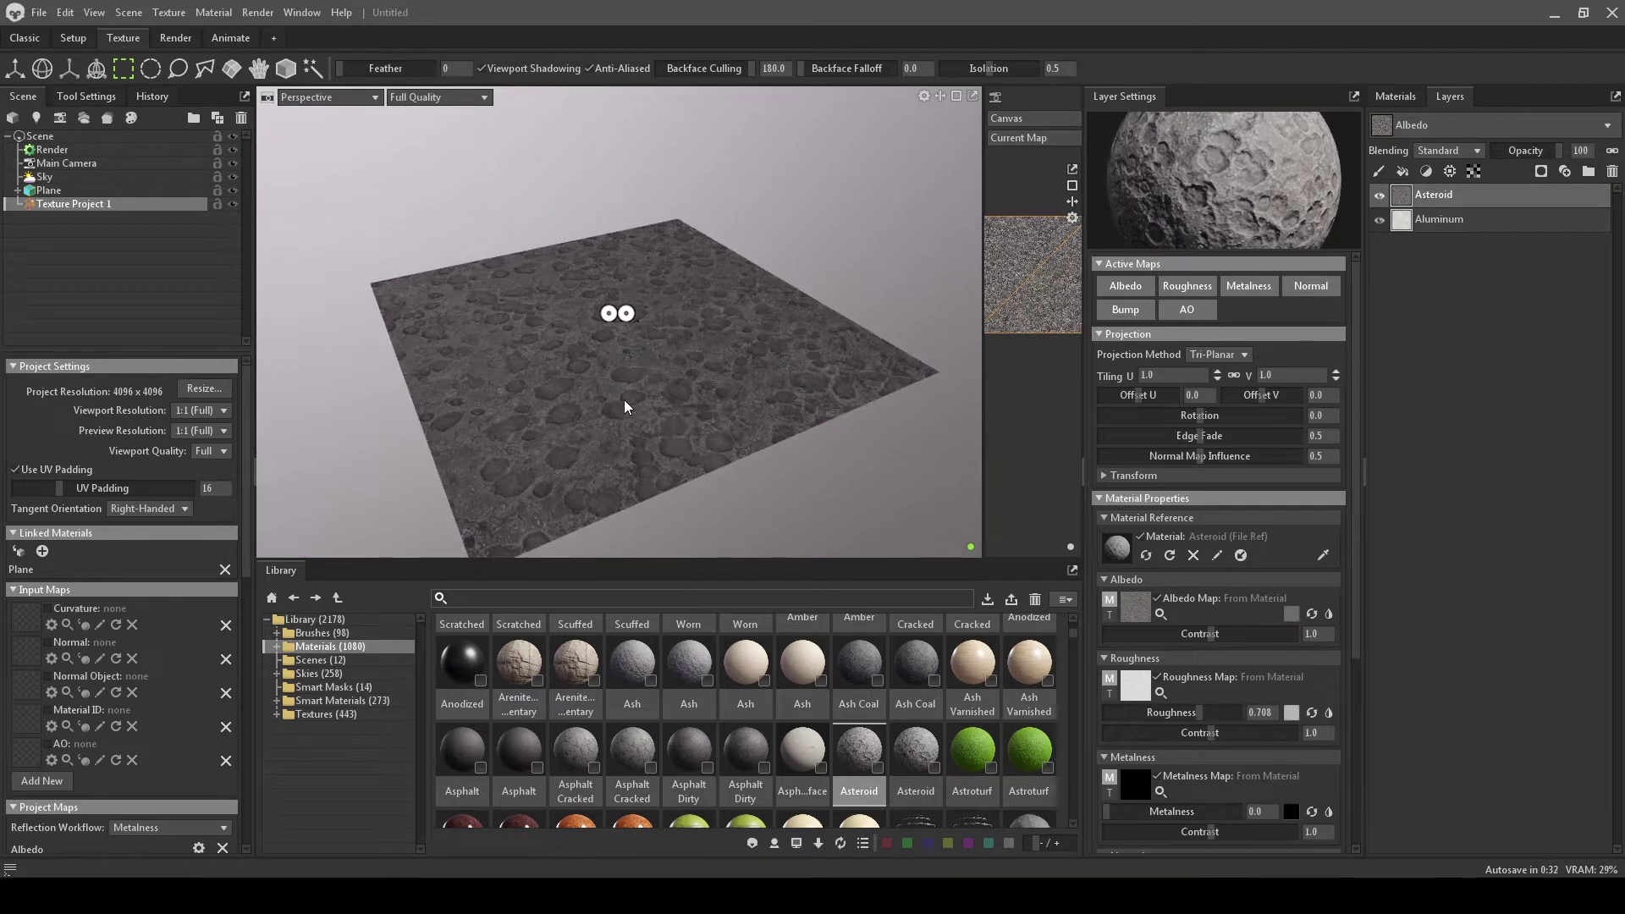
middle_drag(793, 503, 805, 352)
- Try Add and Multiply blending on the Asteroid layer, return it to Standard, and test its opacity
click(1450, 152)
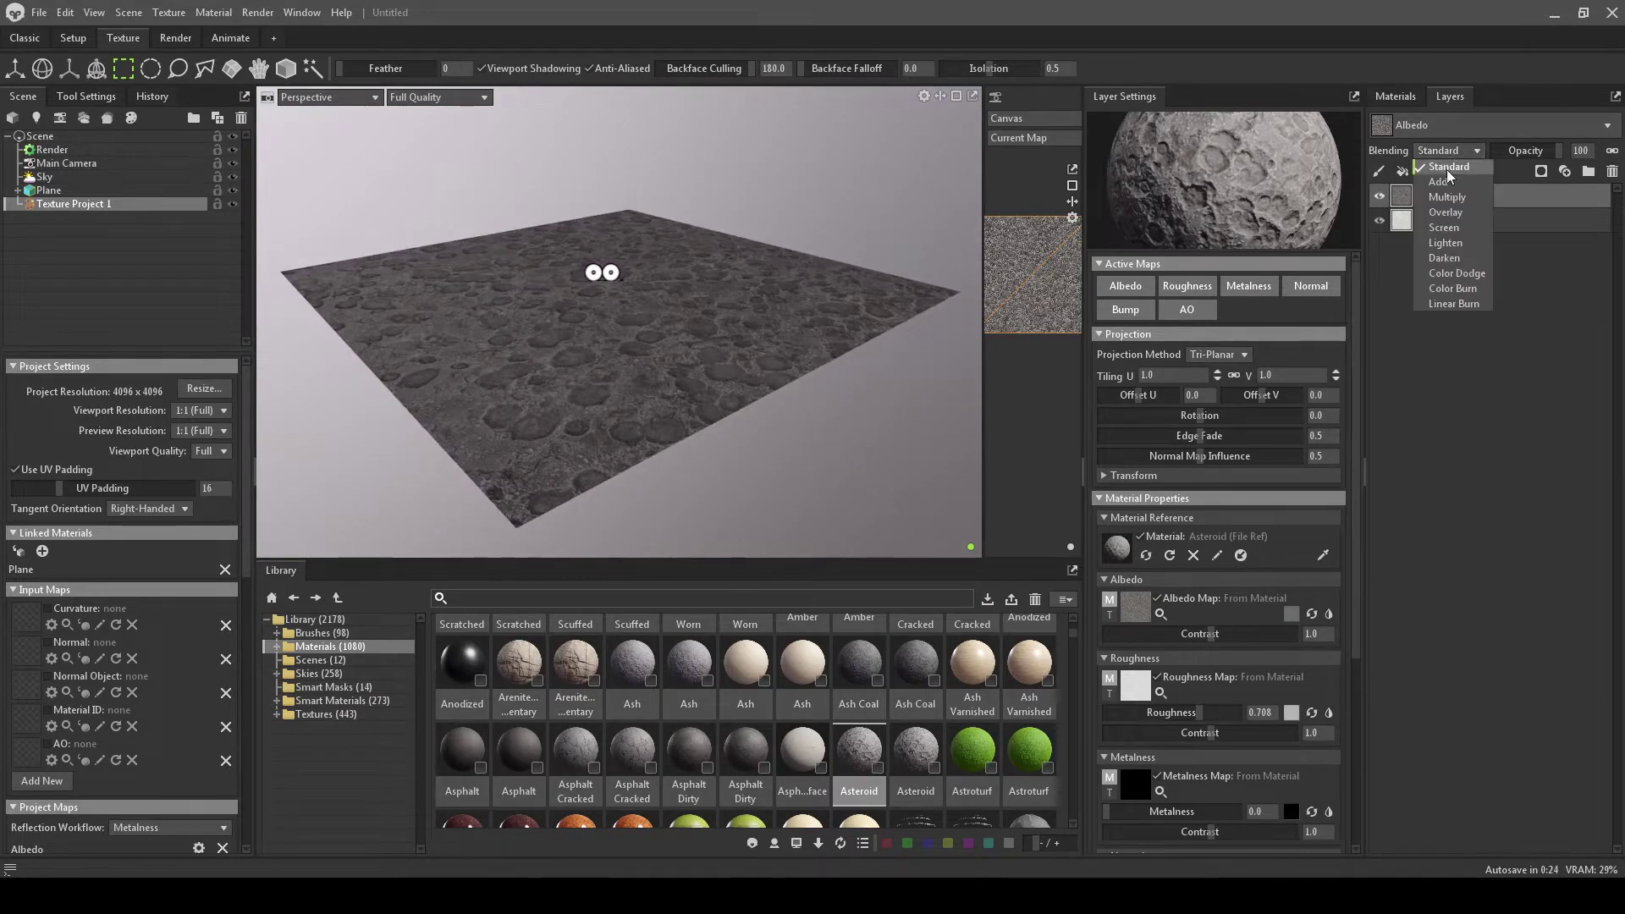
click(1438, 182)
click(1447, 151)
click(1446, 197)
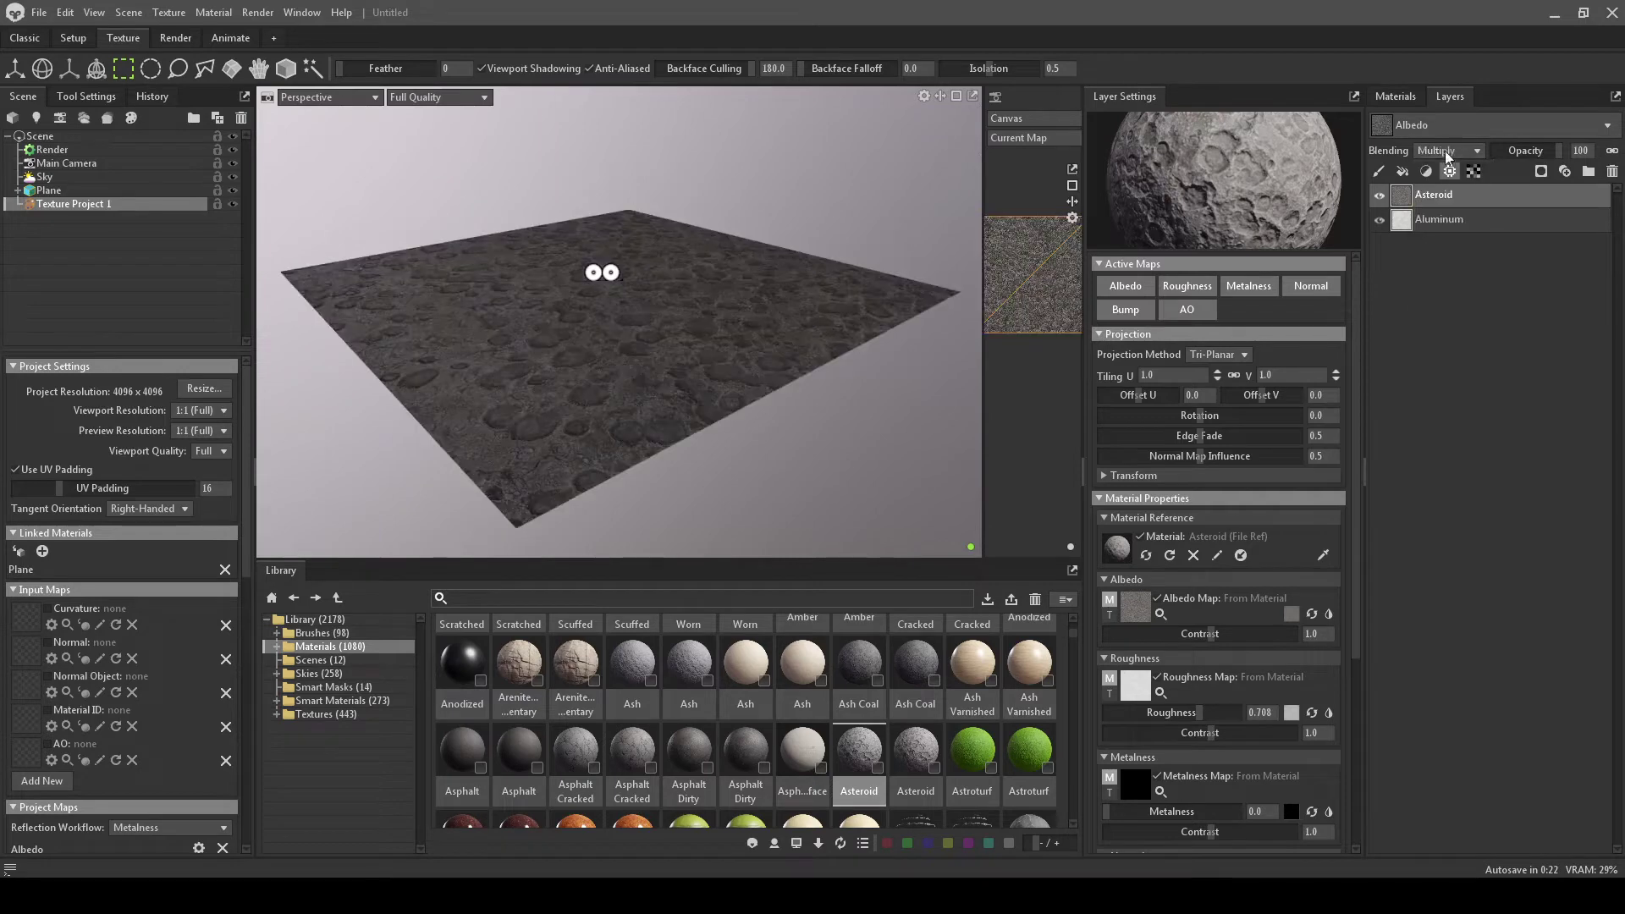
click(1460, 152)
click(1438, 166)
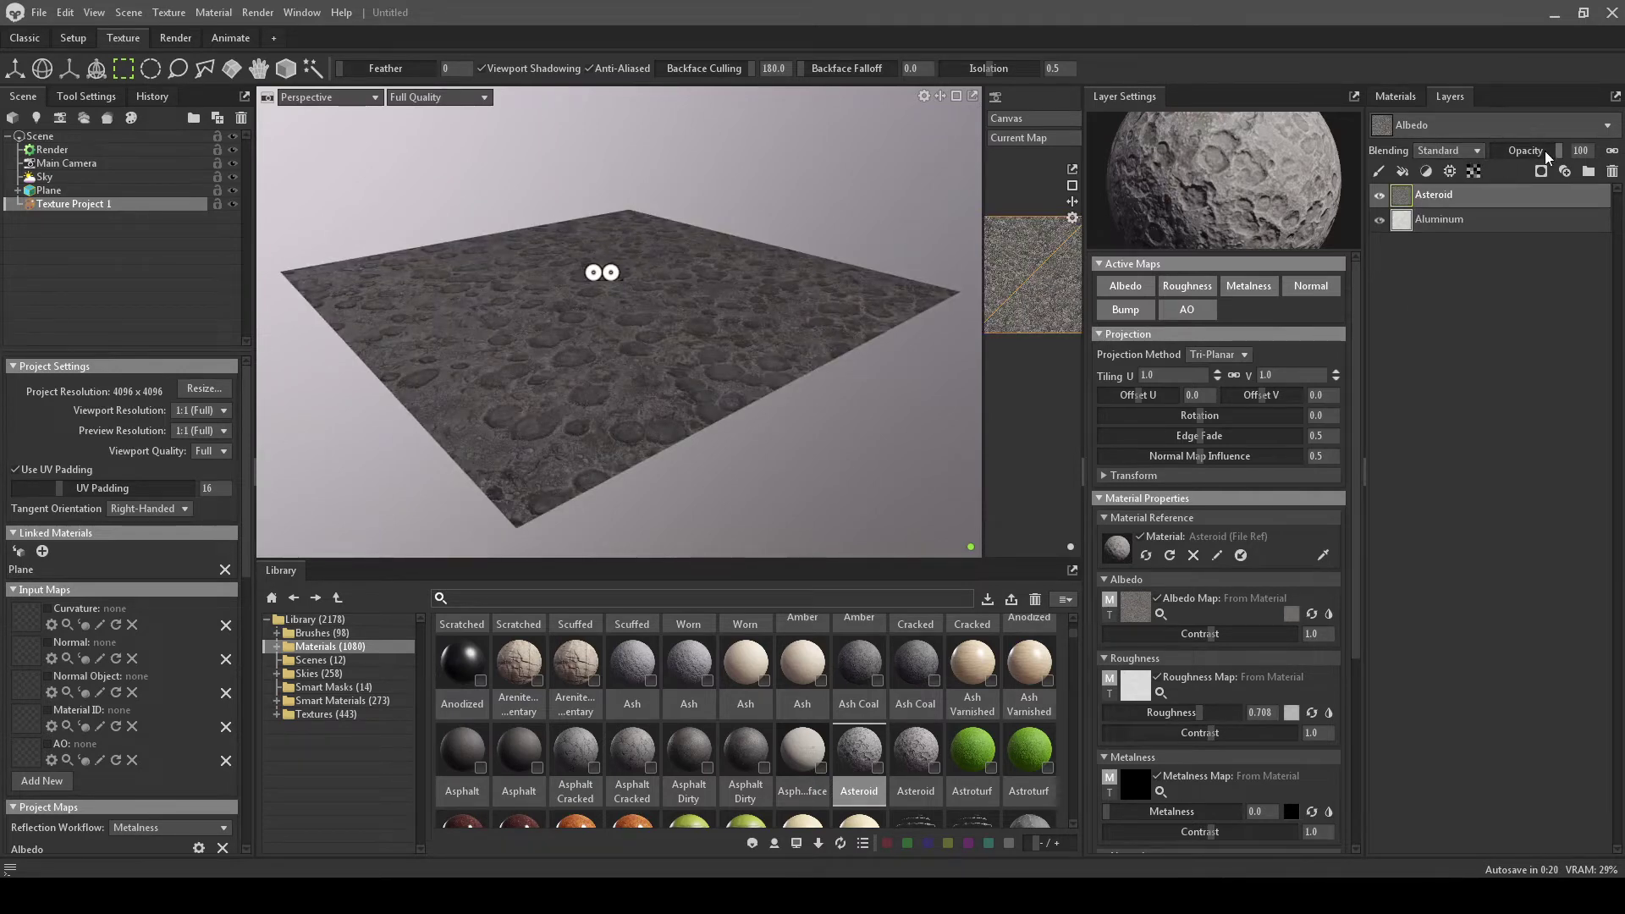
mouse_move(1552, 157)
mouse_down()
mouse_move(1515, 159)
mouse_move(1534, 158)
mouse_up()
- Raise the Aluminum layer's albedo contrast to about 8, then recheck the Asteroid layer's opacity
click(1403, 224)
drag(1209, 640, 1285, 633)
drag(827, 394, 848, 250)
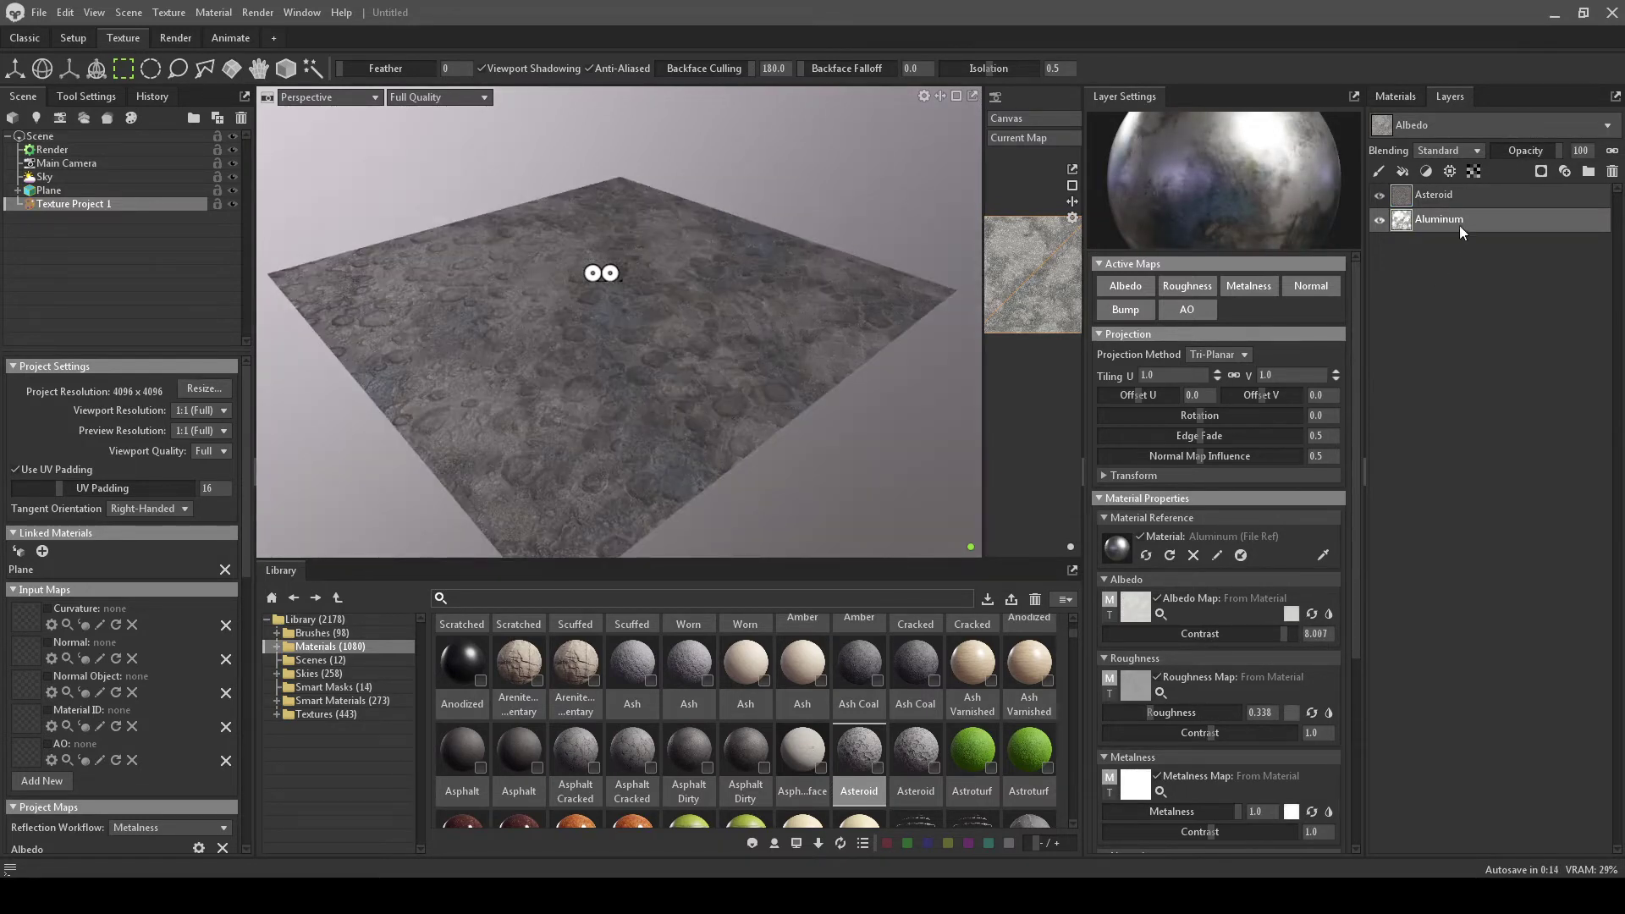
click(1434, 198)
drag(1532, 155, 1571, 155)
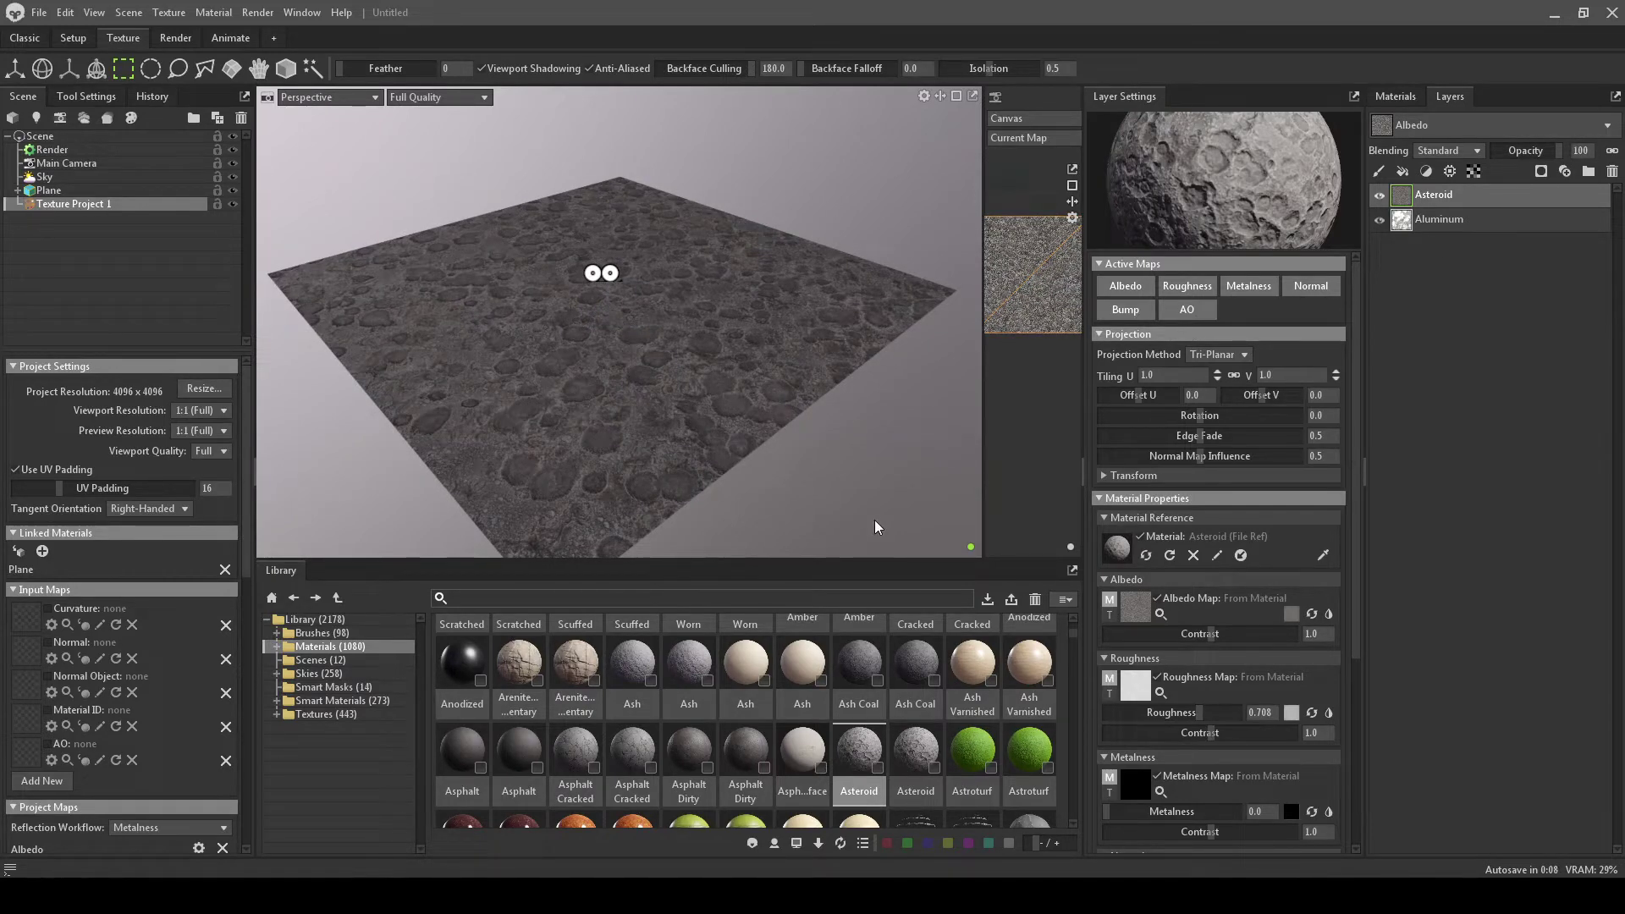
- Put a white Fill Mask on the Asteroid layer, undoing and redoing until it stays
click(1540, 171)
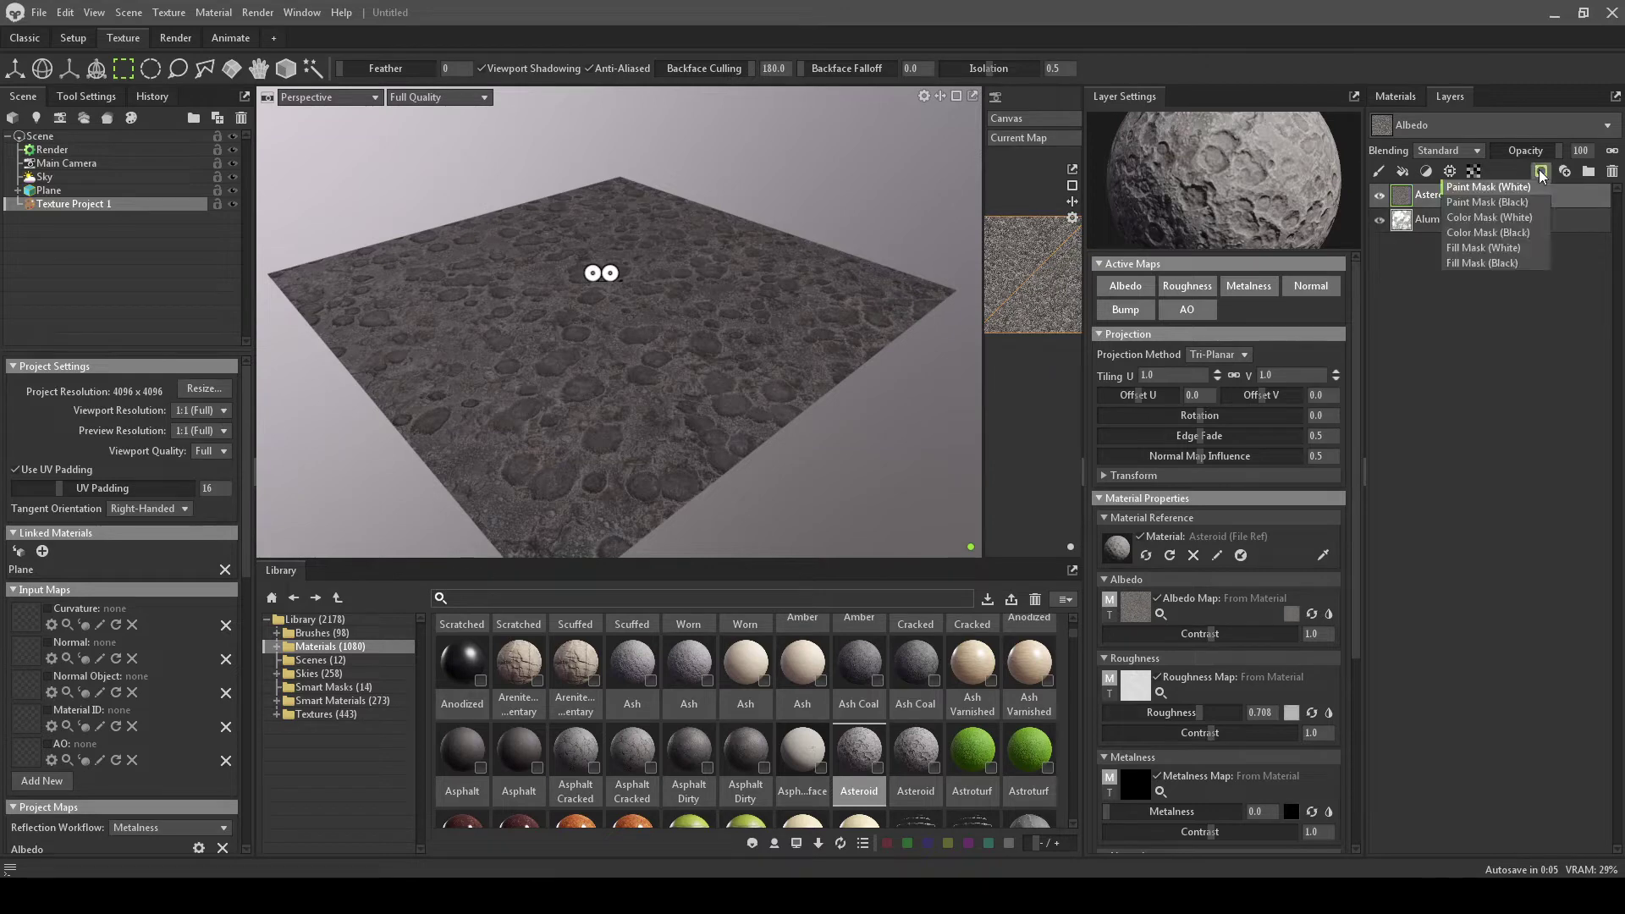
click(1491, 249)
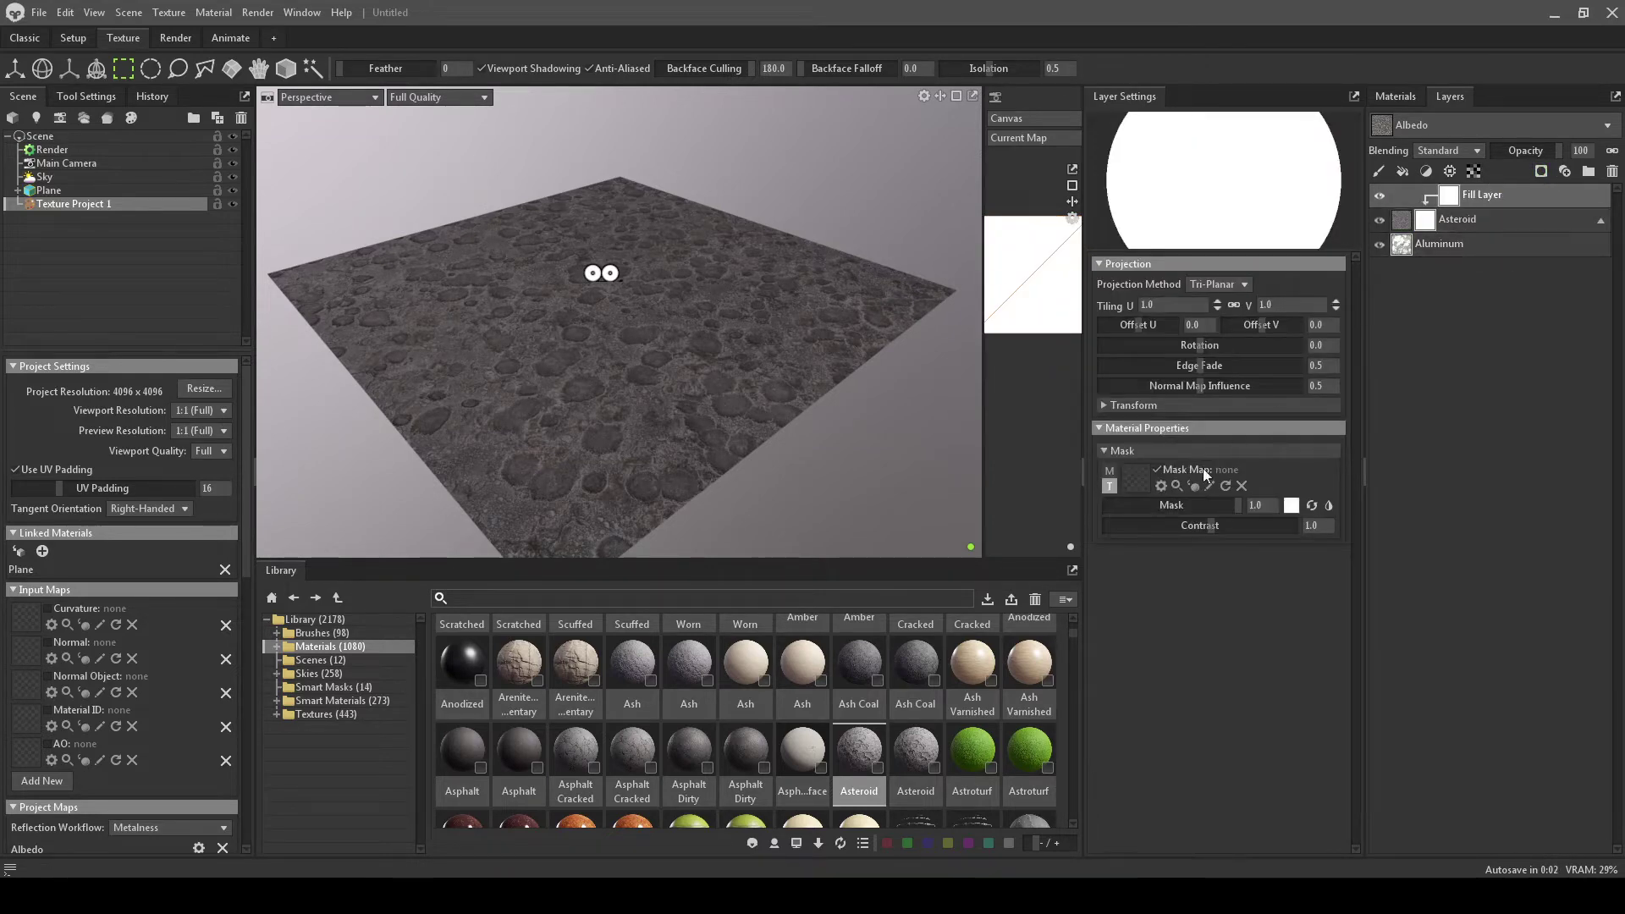
key(ctrl+z)
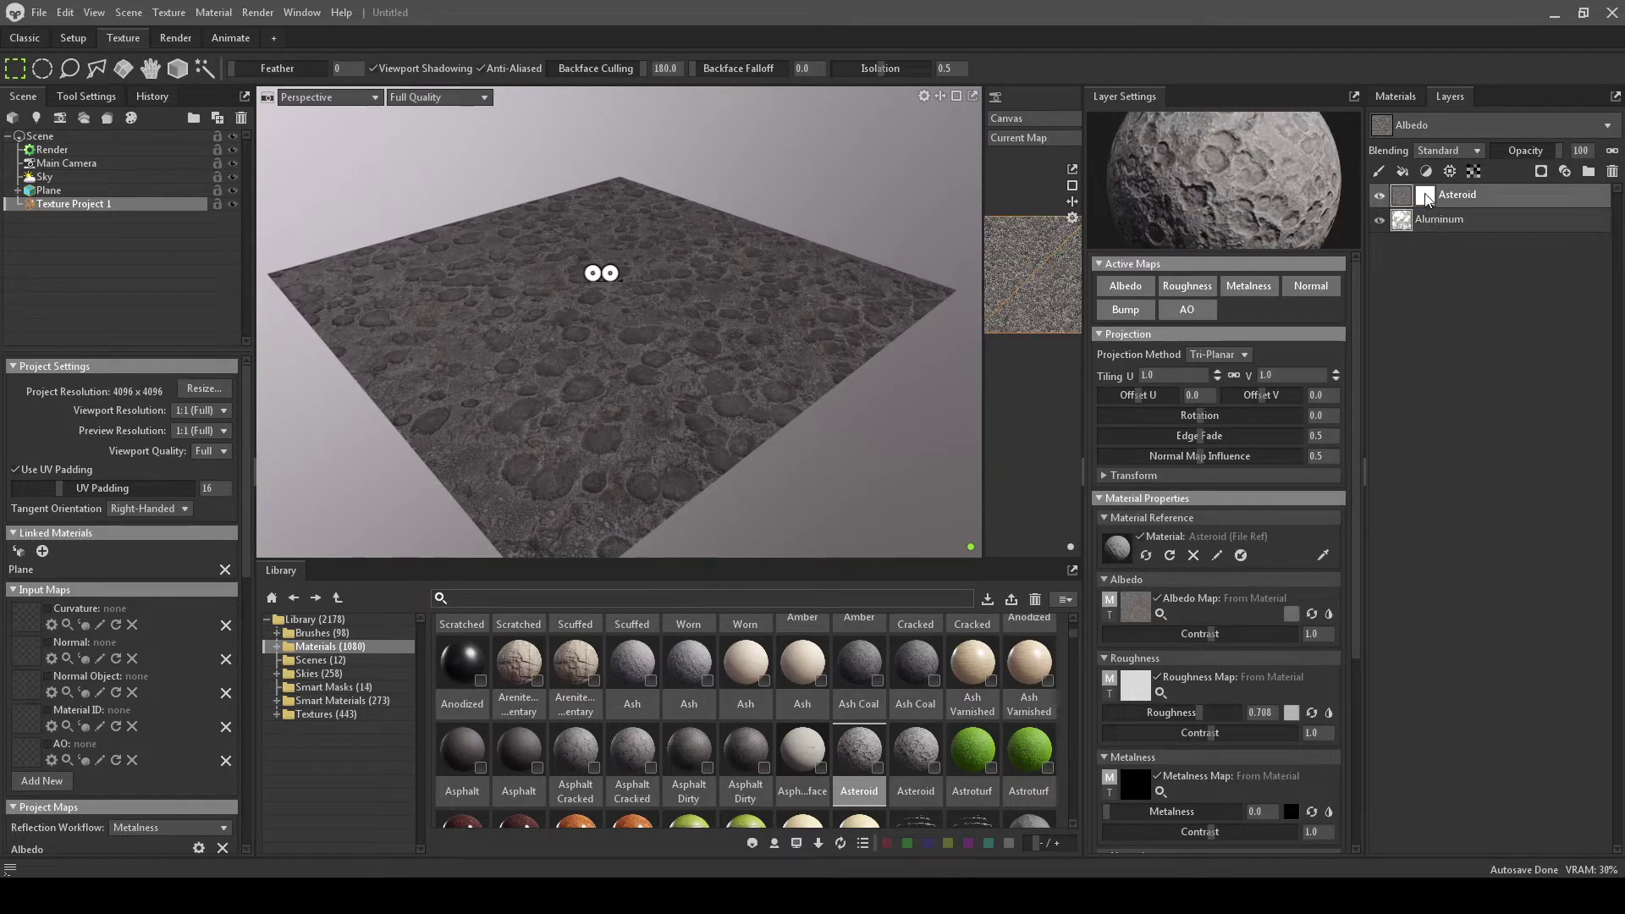
key(ctrl+y)
click(1140, 478)
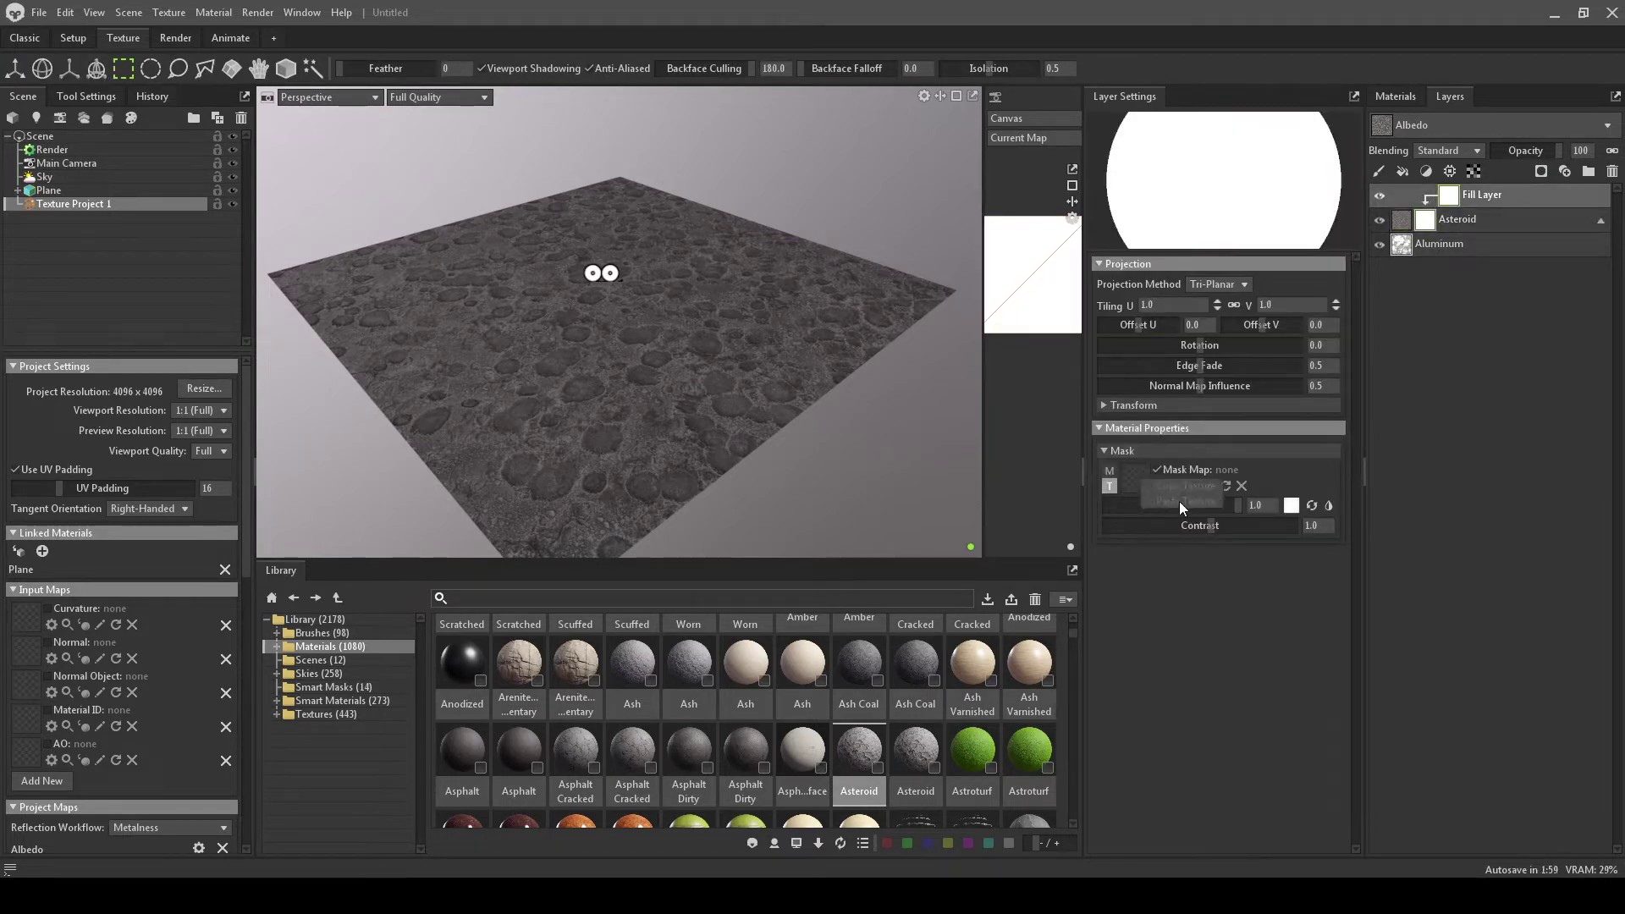
key(ctrl+z)
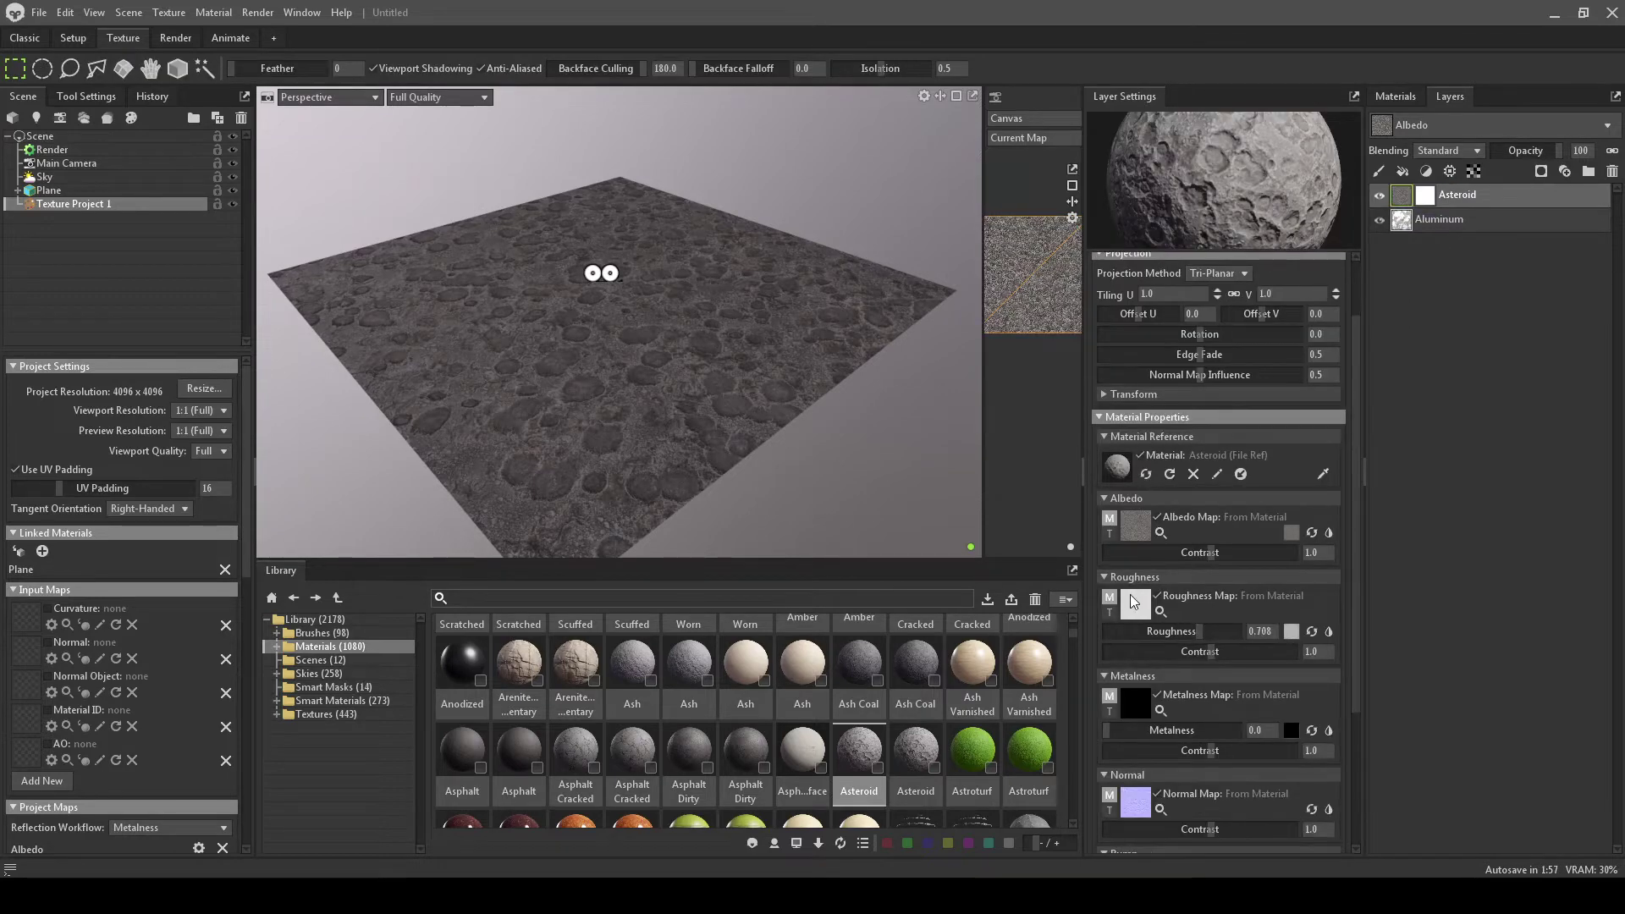
scroll(1172, 653, down, 3)
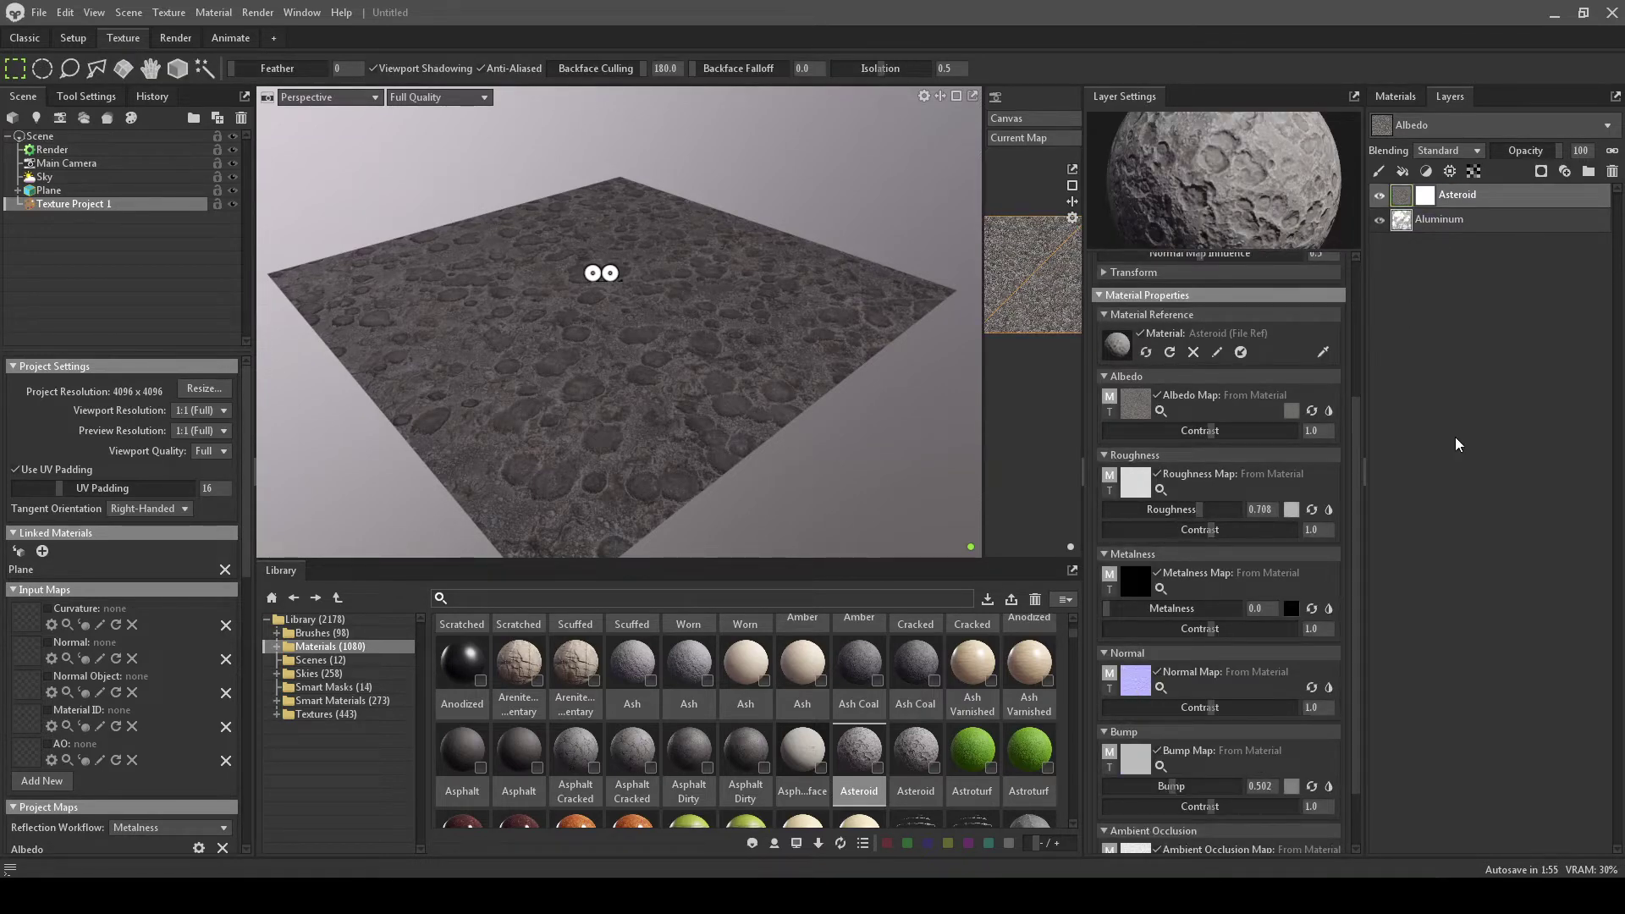
click(1425, 197)
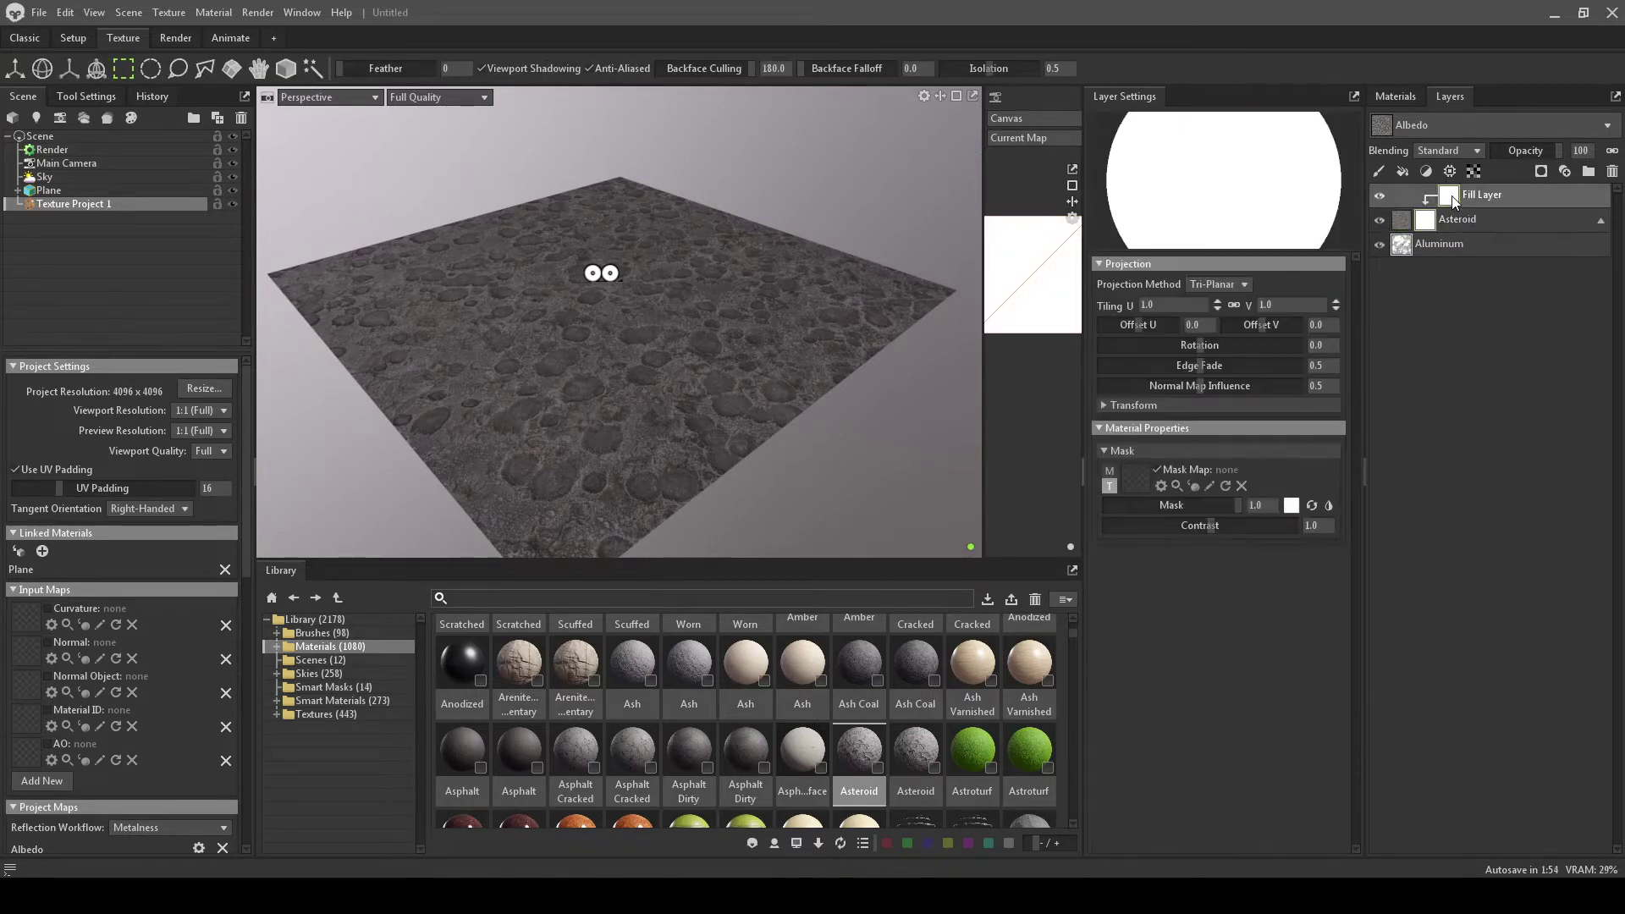
right_click(1134, 485)
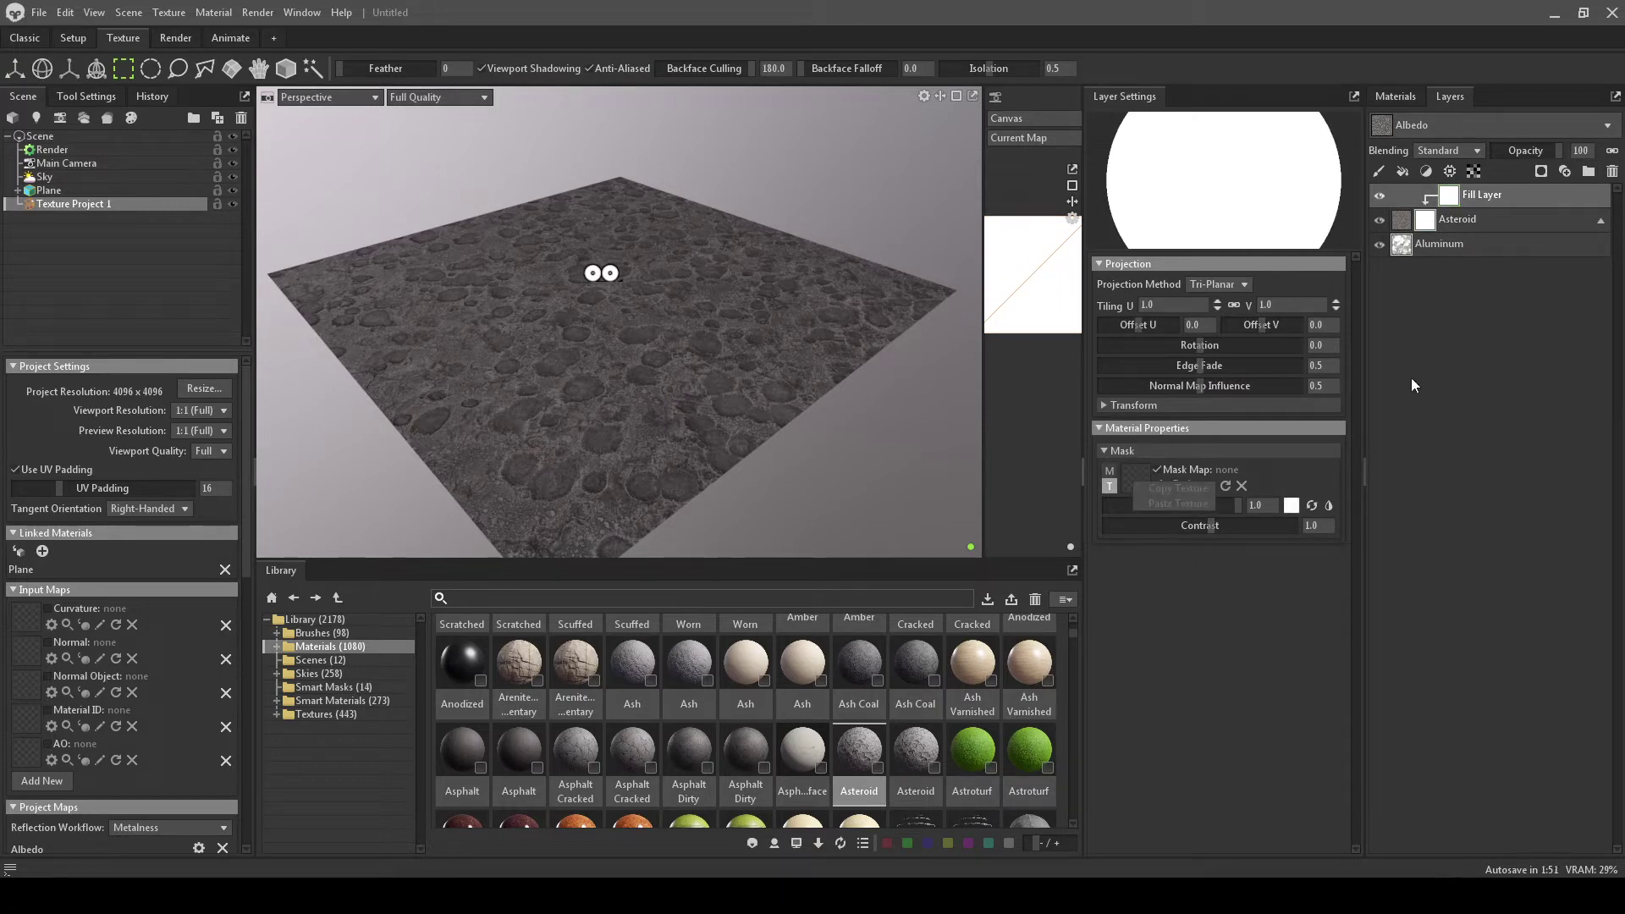
- Copy the Asteroid material's displacement texture and ready the fill mask's Mask Map for pasting
click(1398, 99)
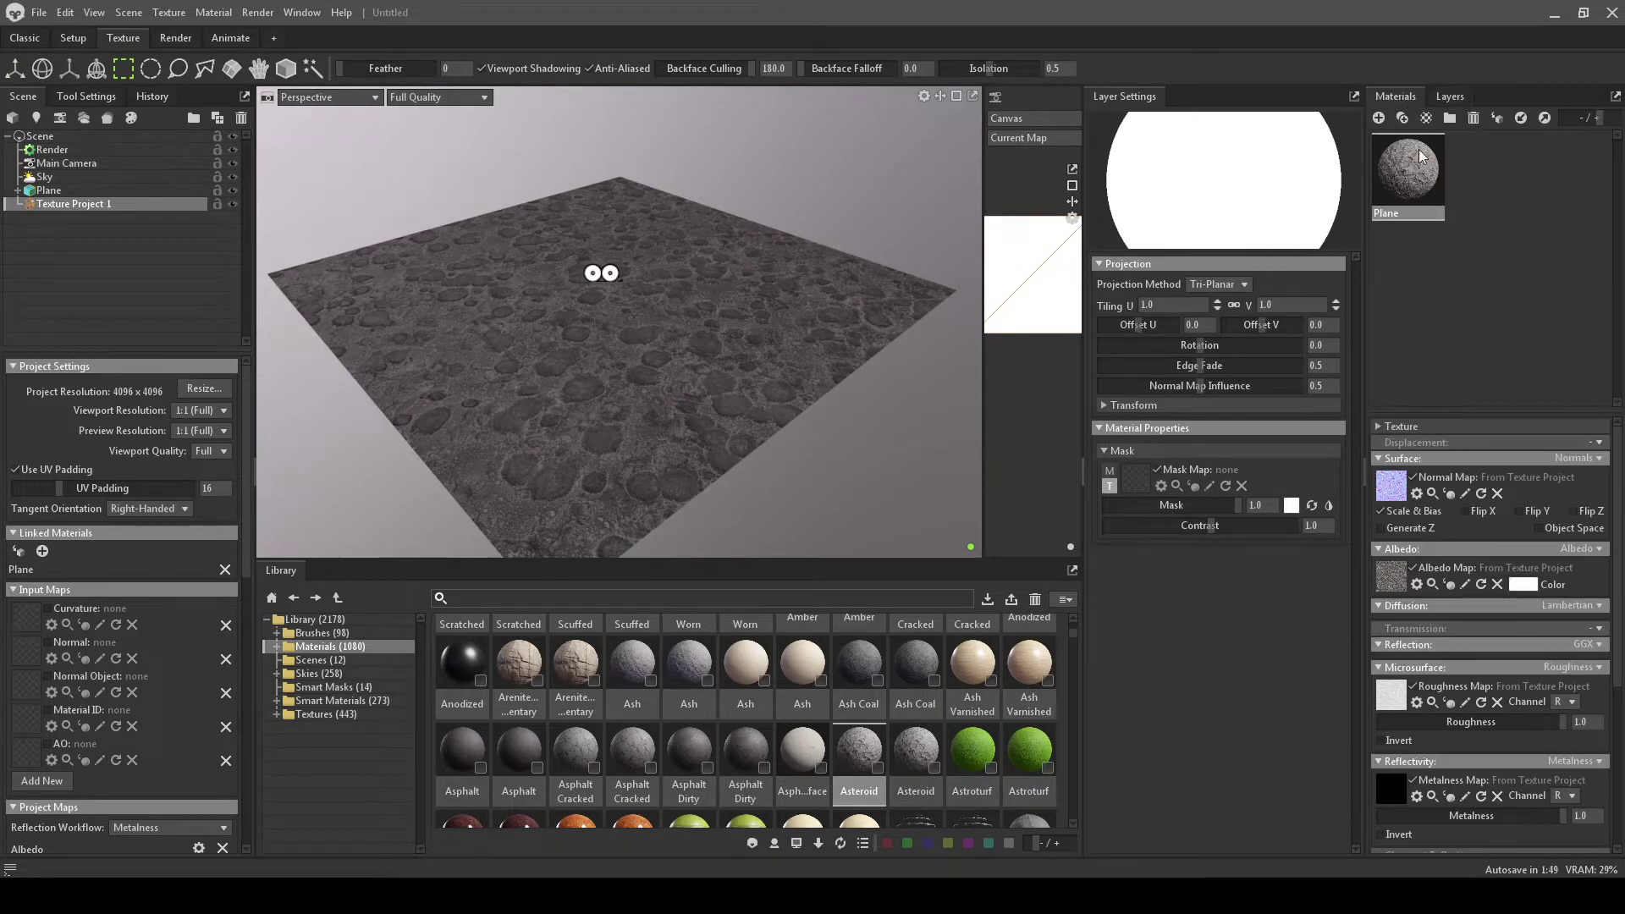
drag(862, 757, 1407, 373)
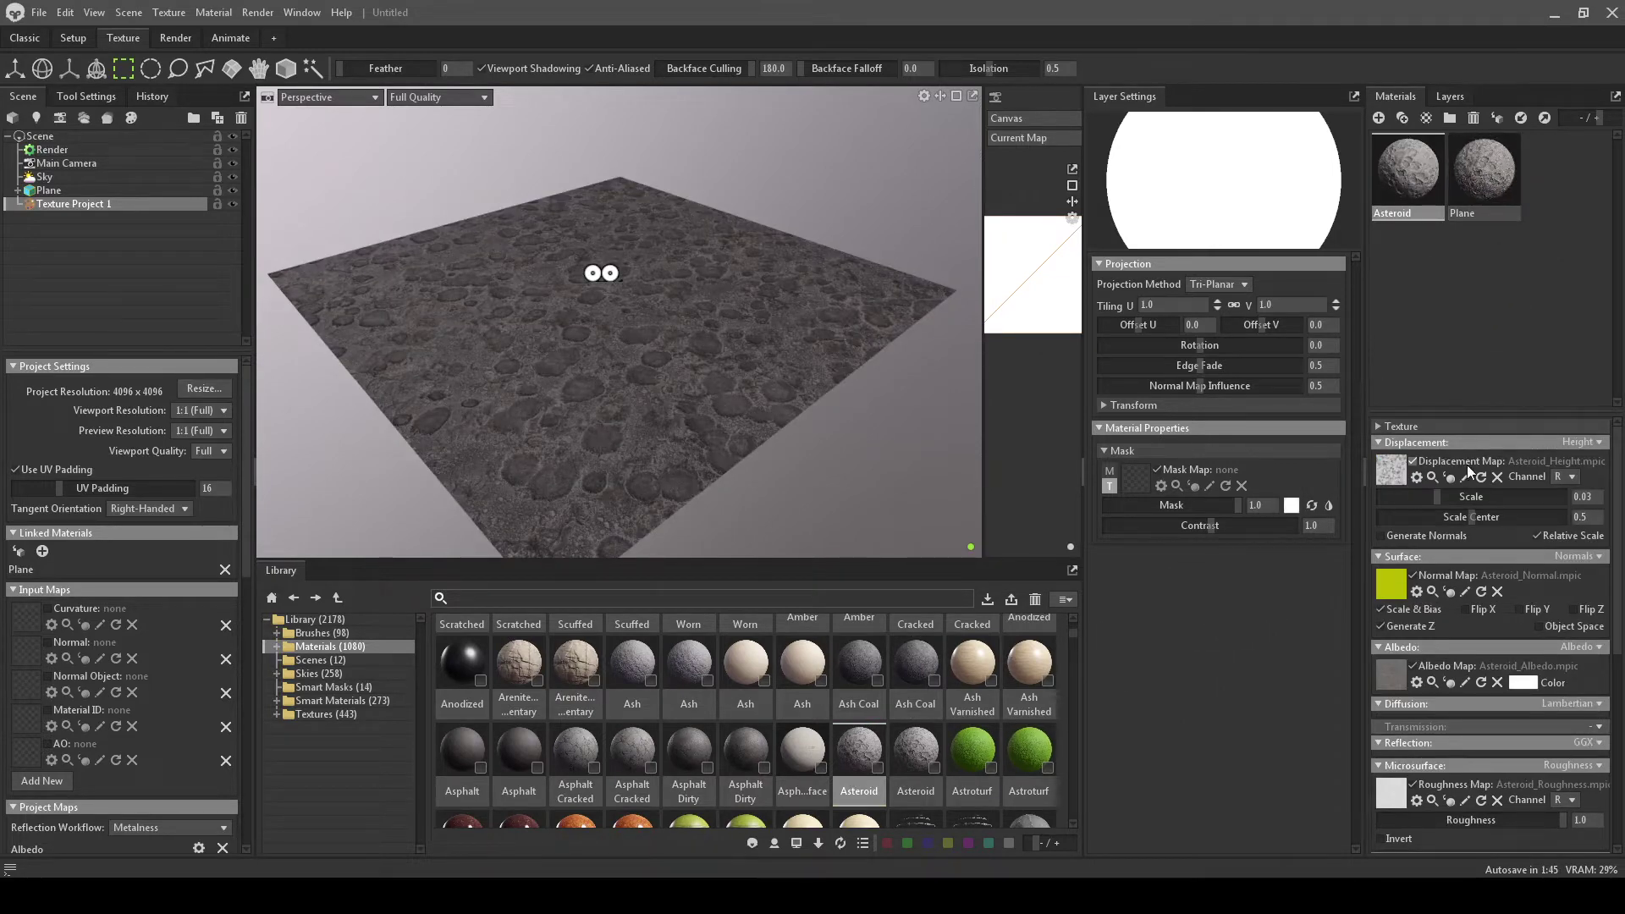
right_click(1412, 470)
click(1439, 475)
click(1449, 96)
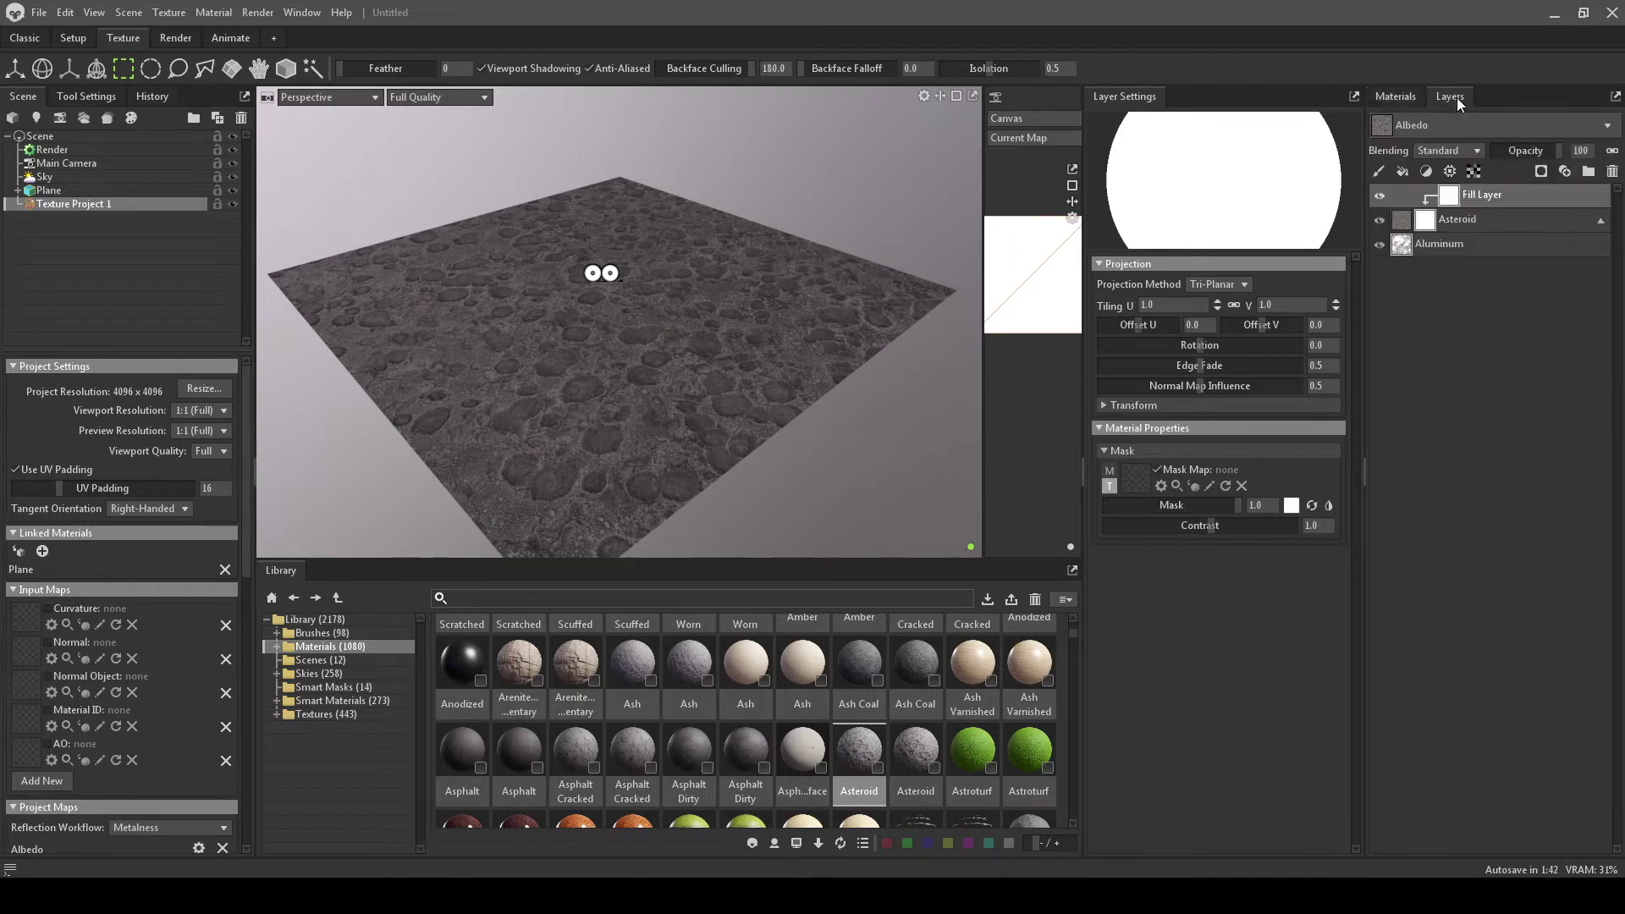
right_click(1141, 484)
- Paste Asteroid_Height into the Mask Map, then set mask contrast to about 3.6 and mask to 1.0
click(1168, 501)
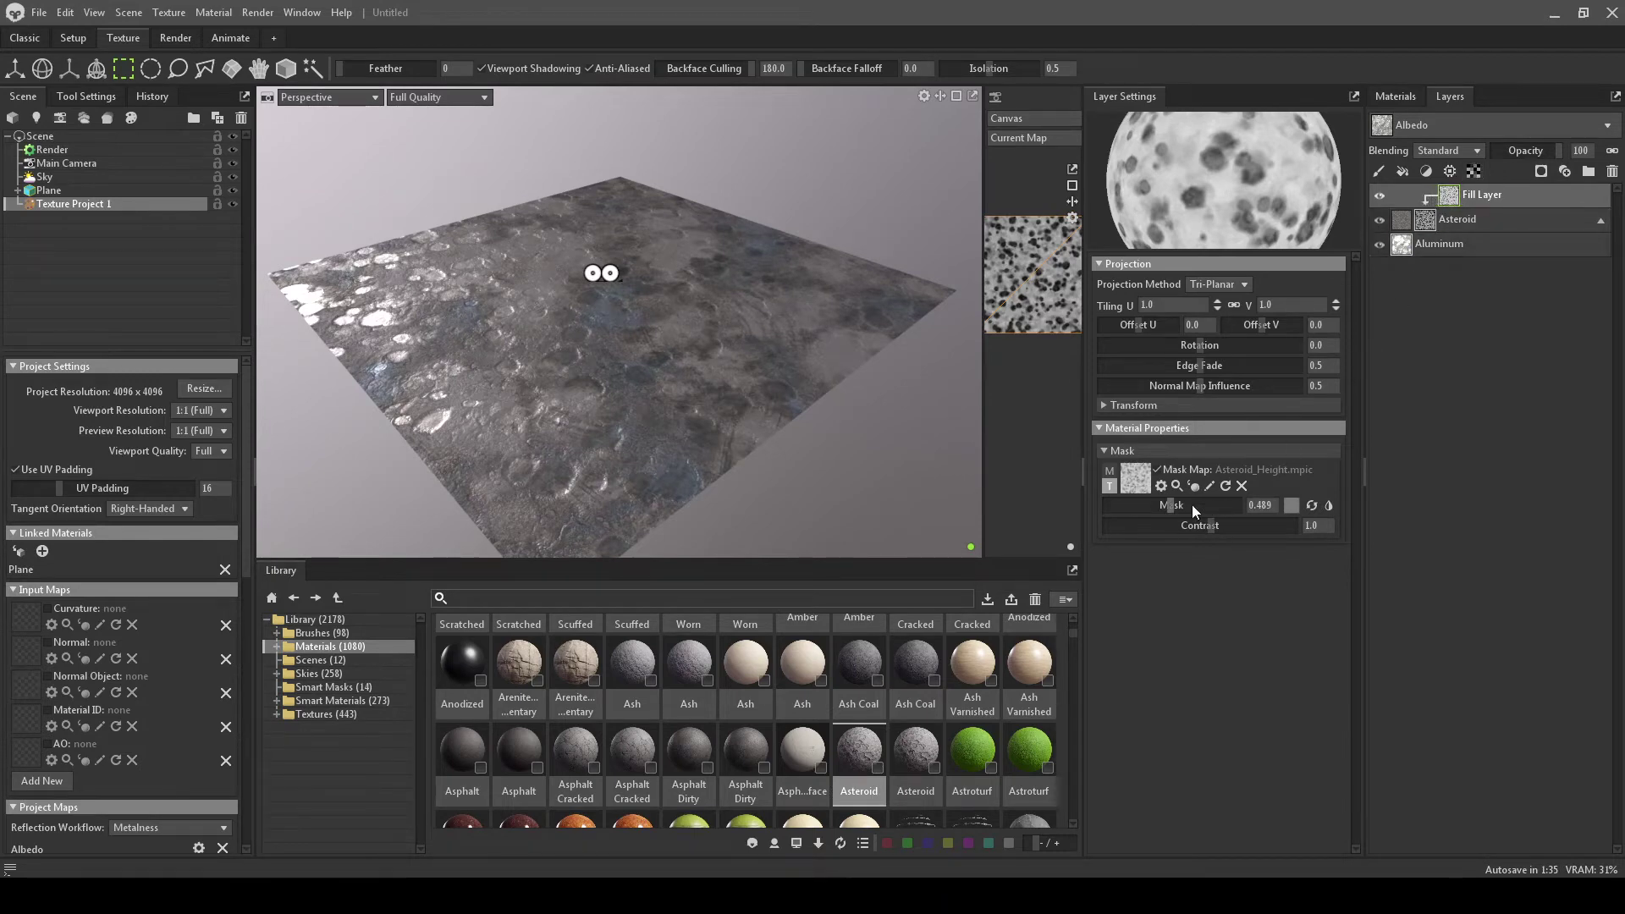
drag(1214, 531, 1277, 532)
scroll(740, 514, up, 2)
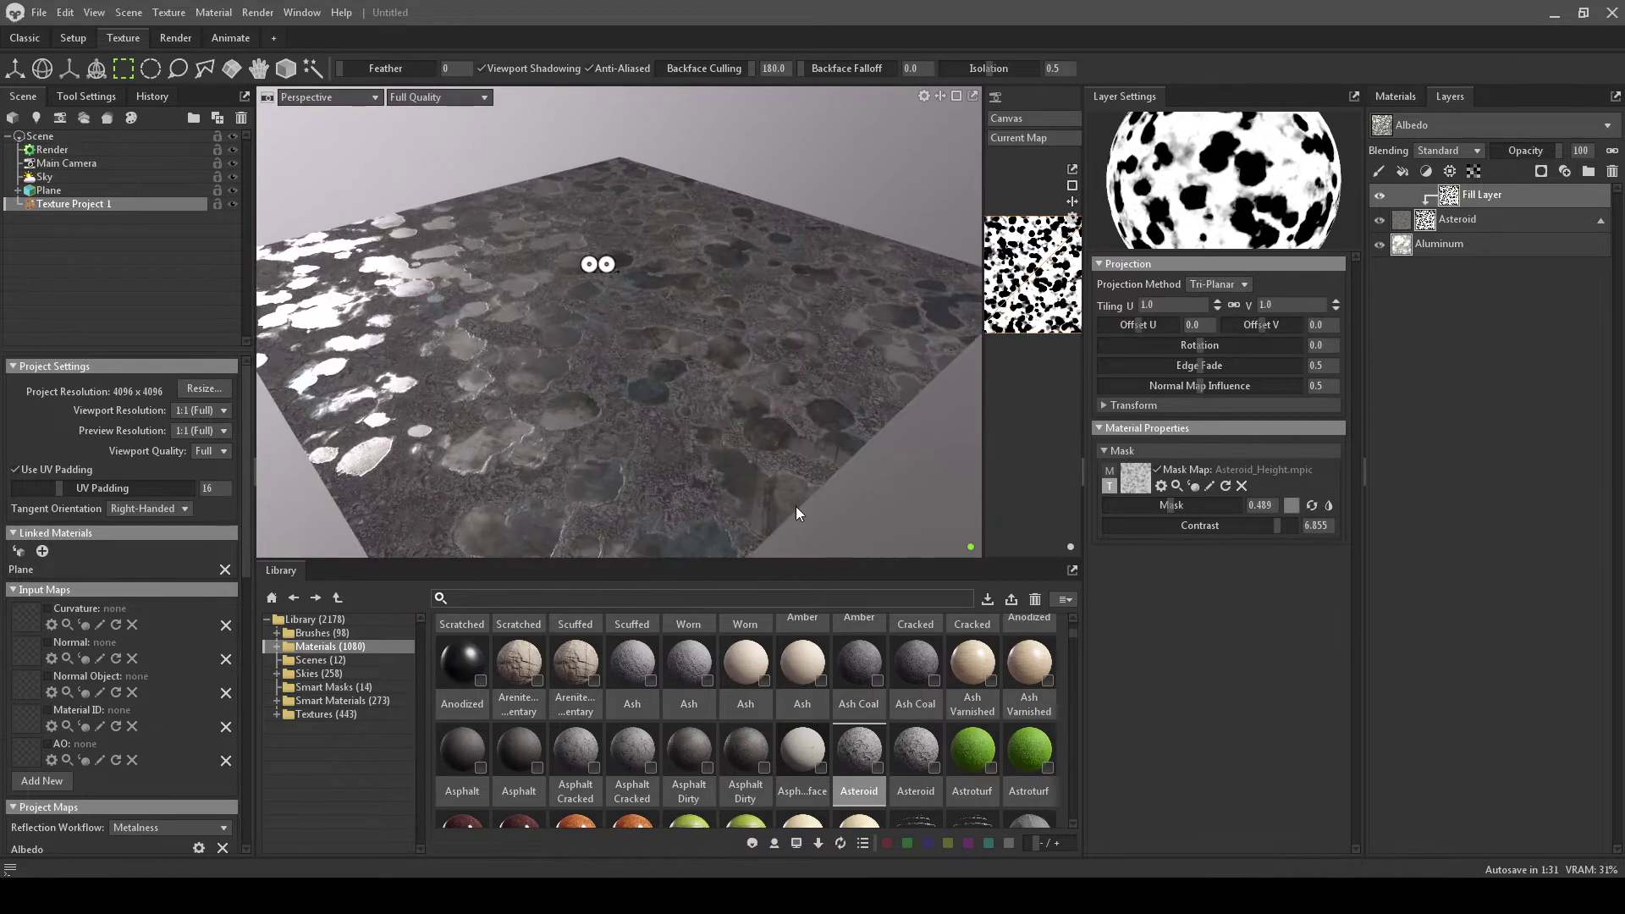
scroll(876, 487, down, 2)
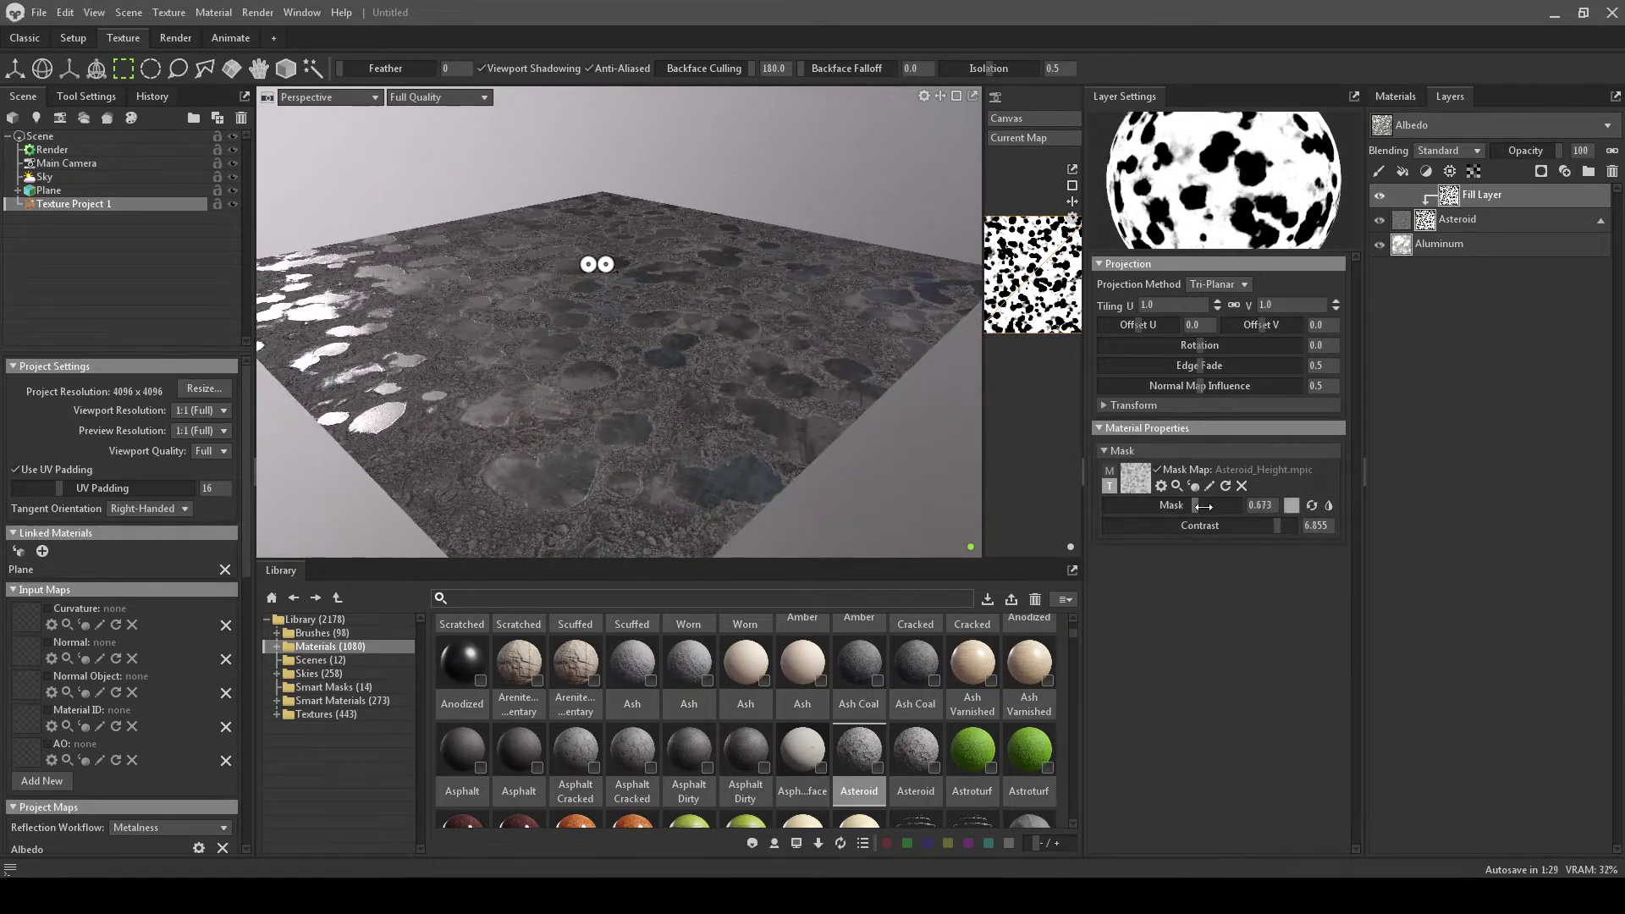
drag(1181, 506, 1252, 514)
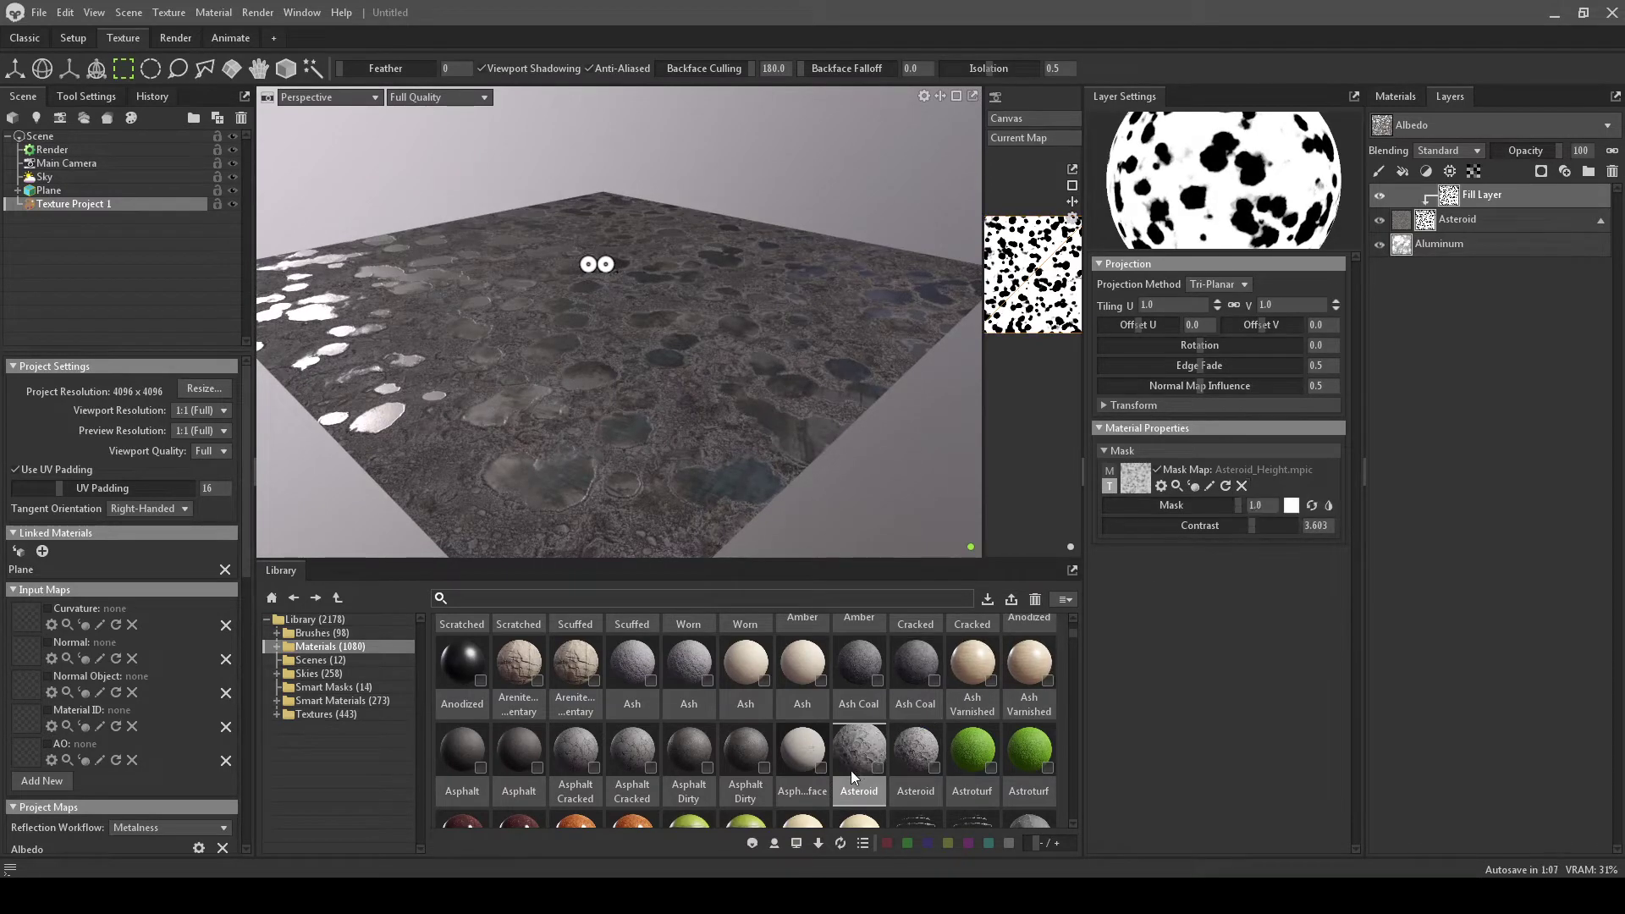
- Add Brick_Rough from the Library as the new top layer, covering the plane in rough bricks
scroll(850, 770, down, 5)
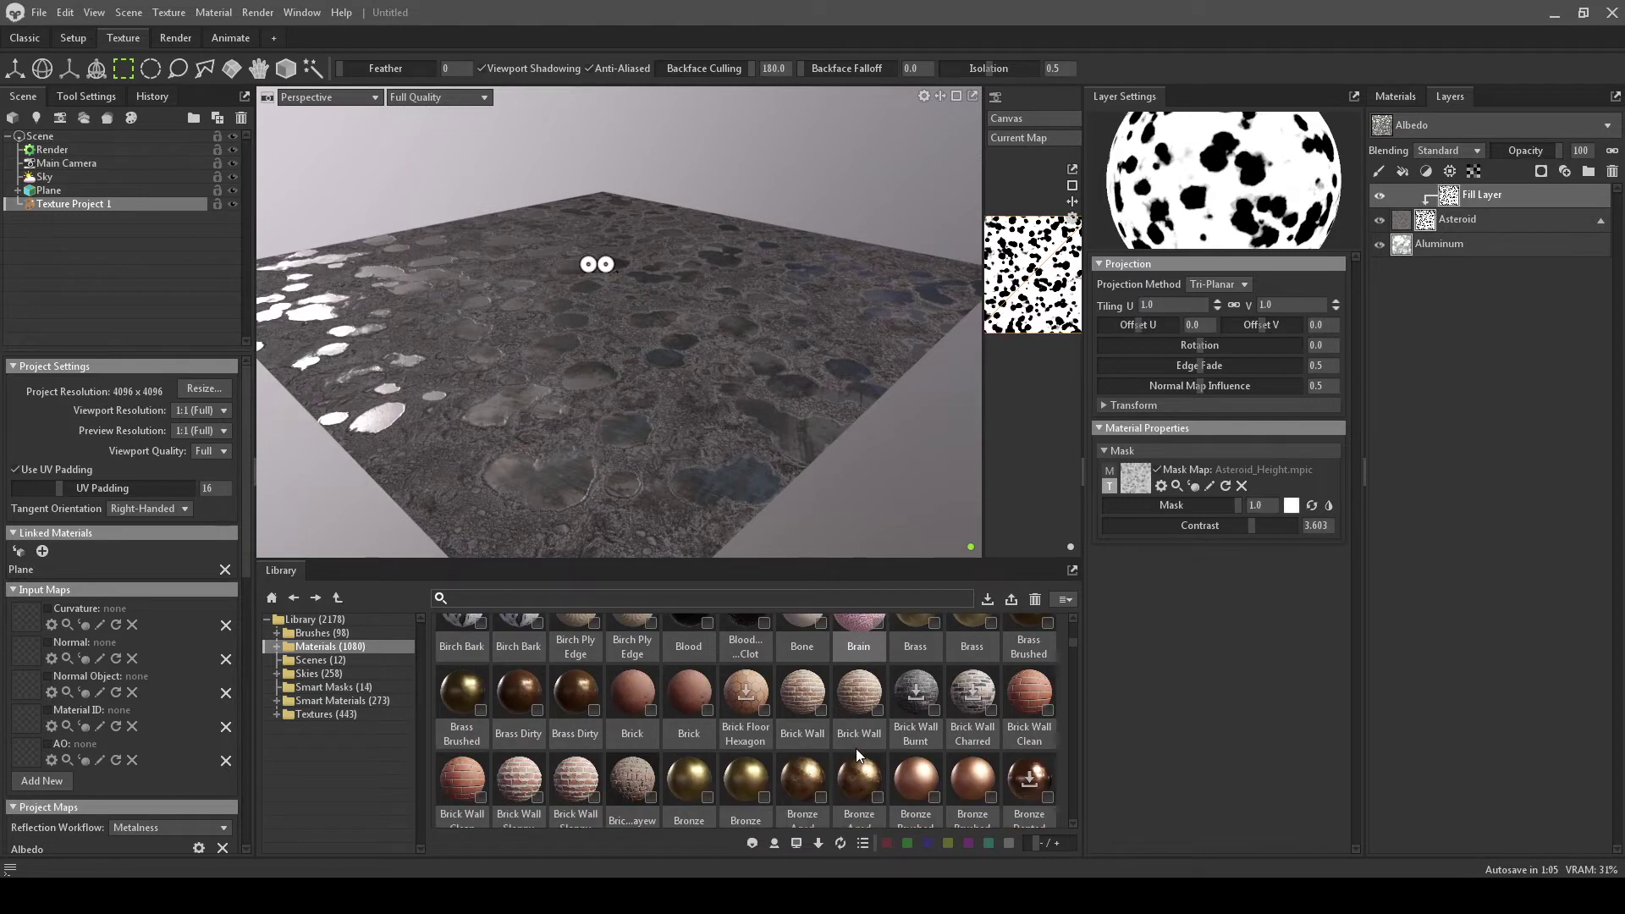
scroll(856, 748, down, 1)
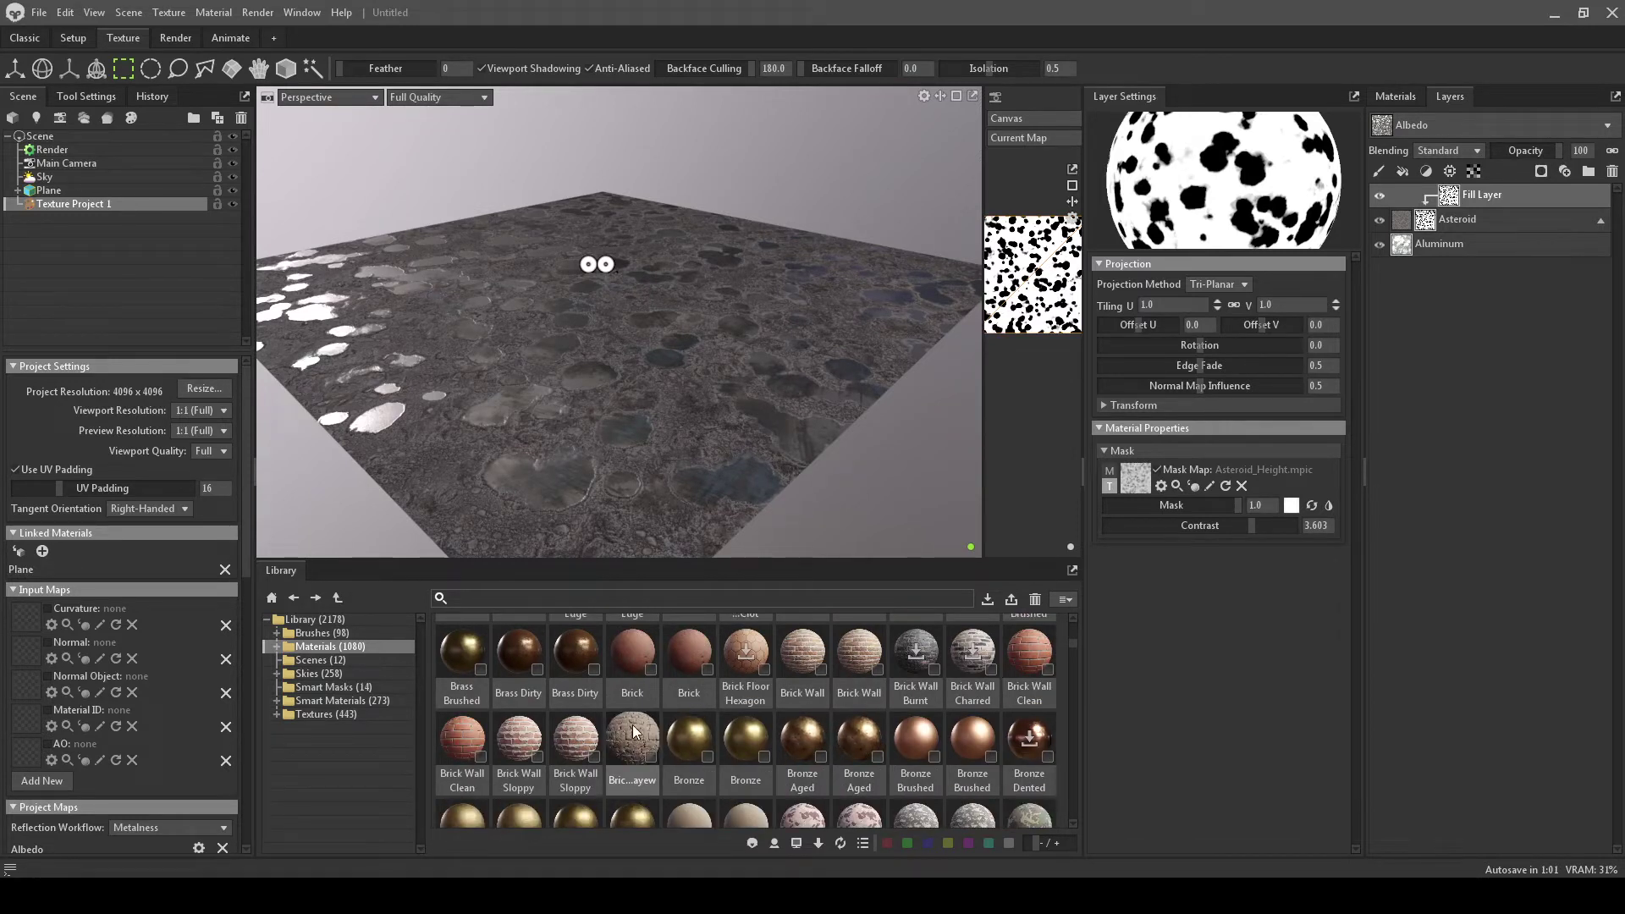
drag(632, 725, 1456, 176)
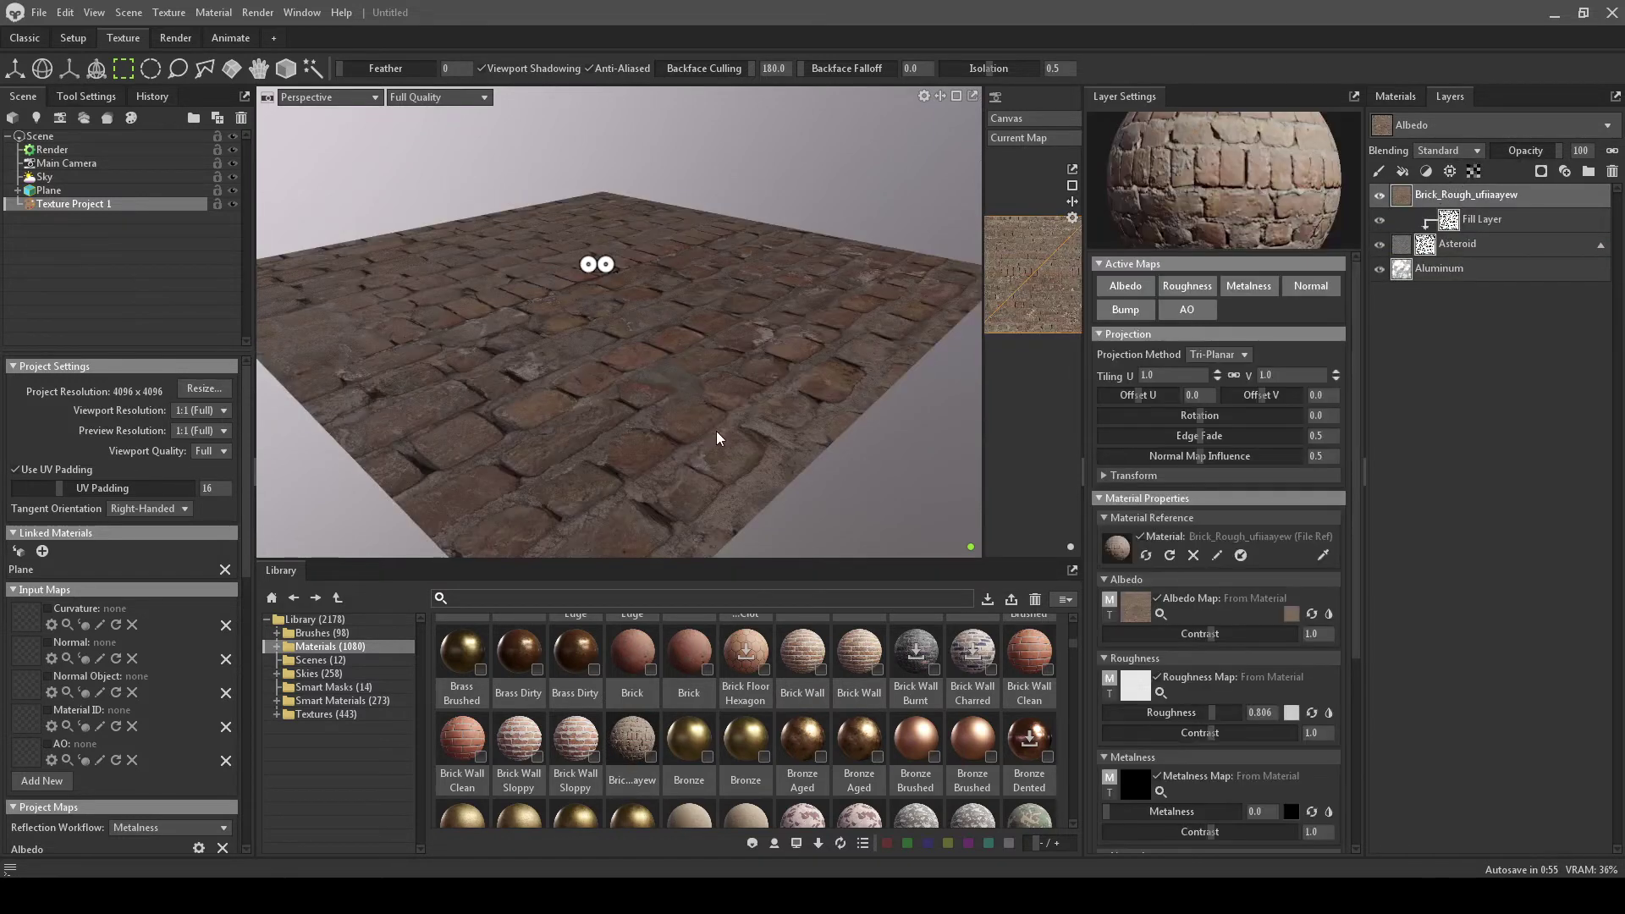
drag(717, 438, 829, 508)
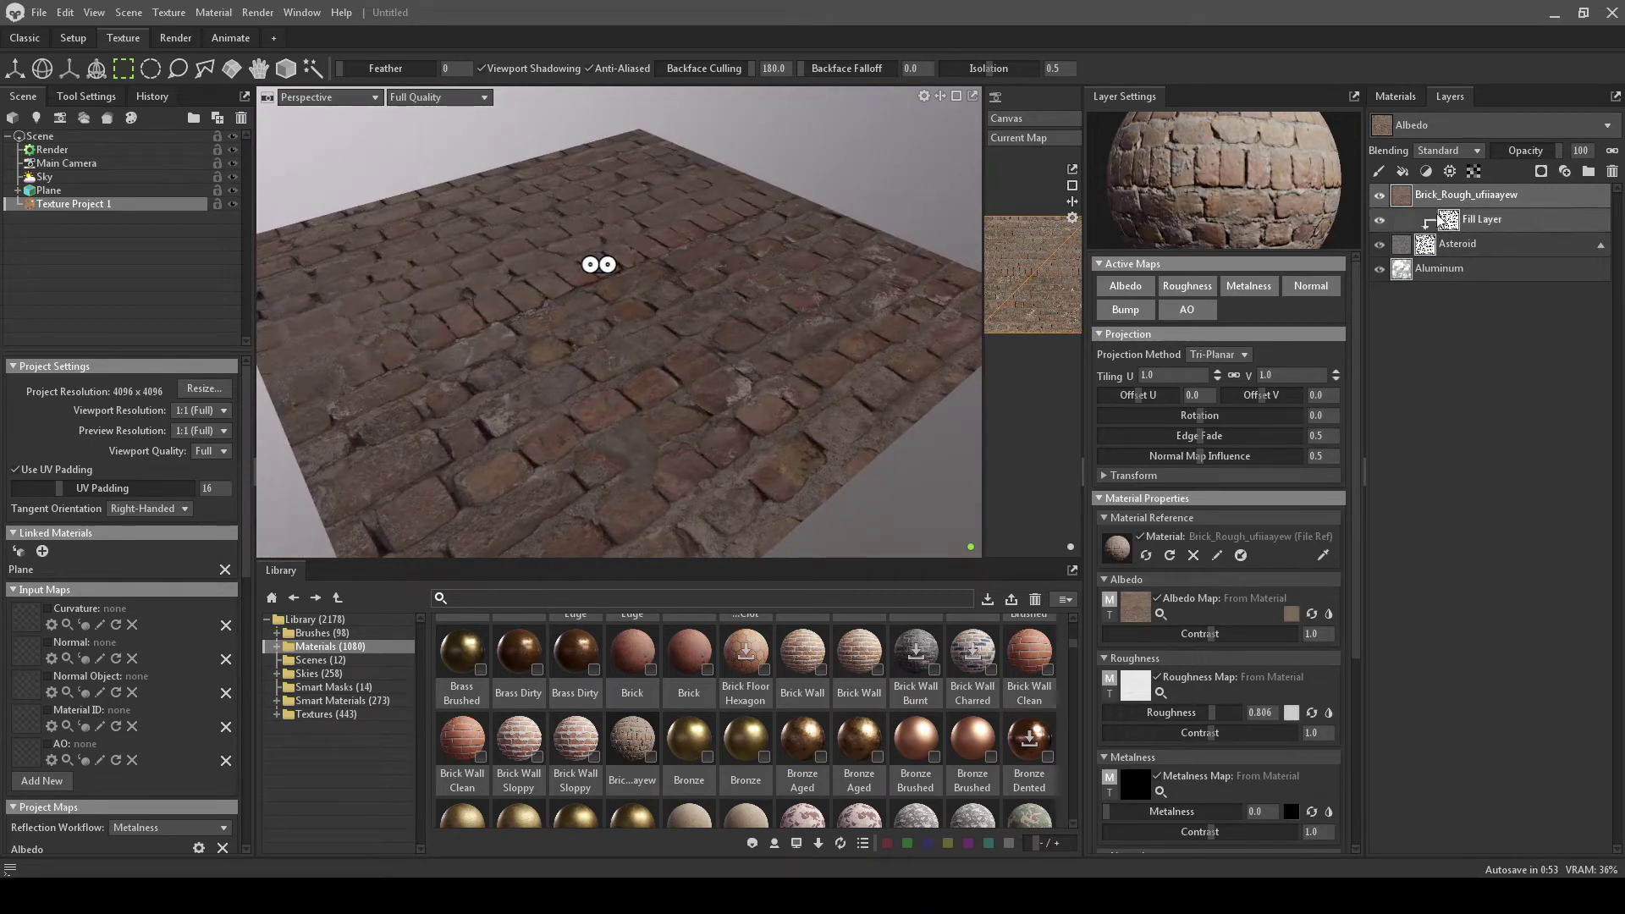
- Give Brick_Rough a white fill mask using the ufiiaayew_4K_Displacement texture as its Mask Map
click(1395, 95)
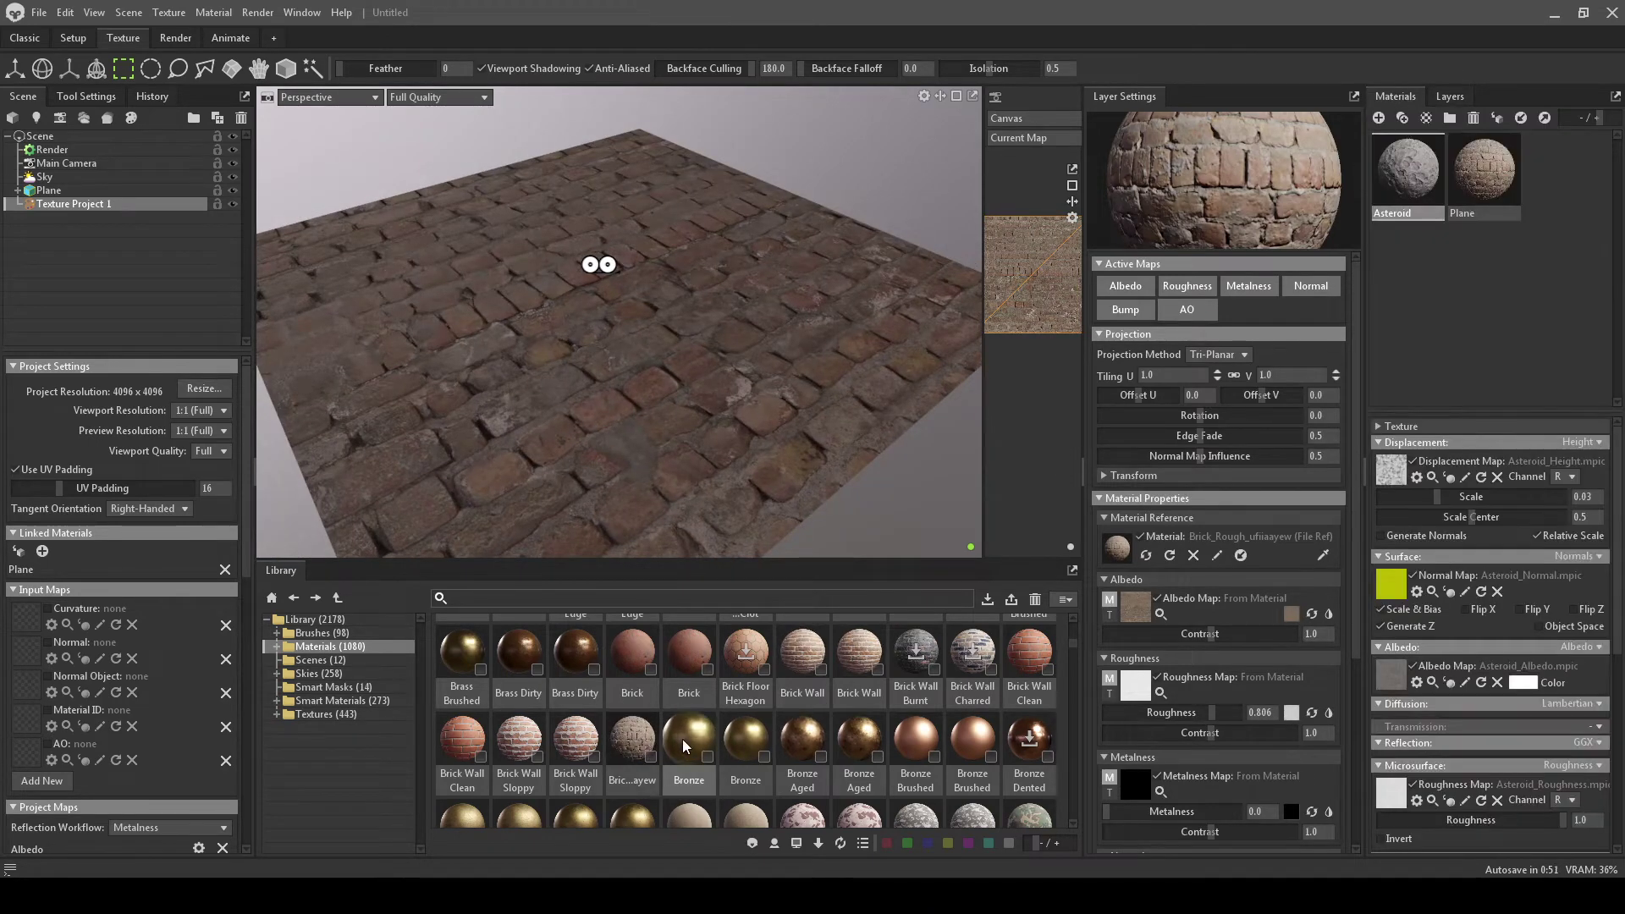
drag(703, 744, 1466, 300)
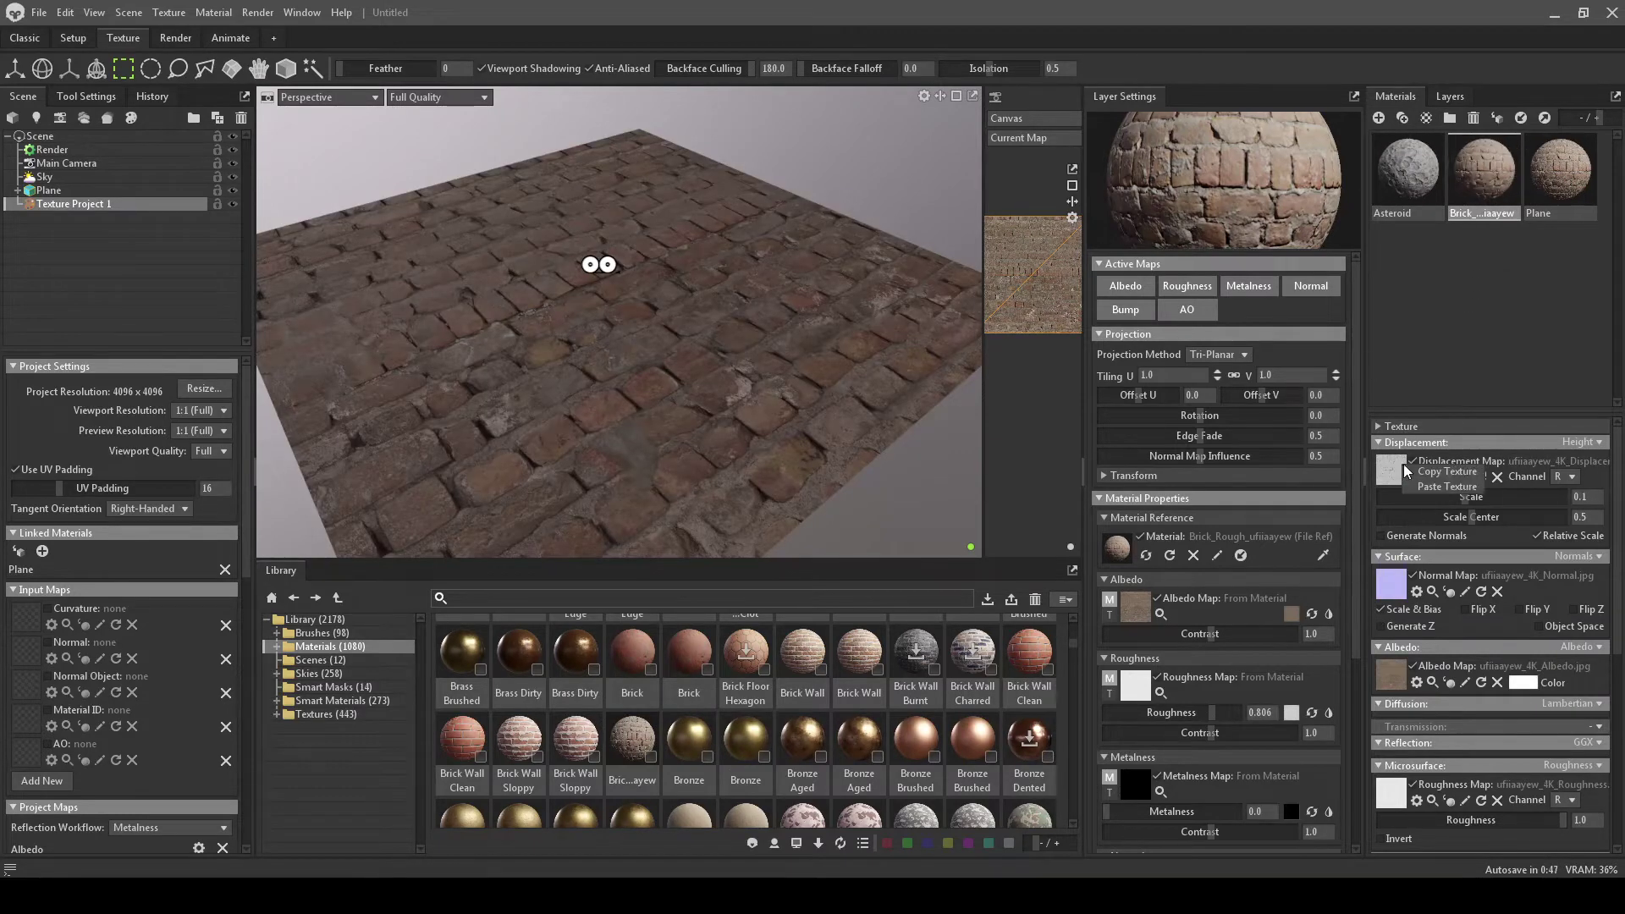
click(1450, 96)
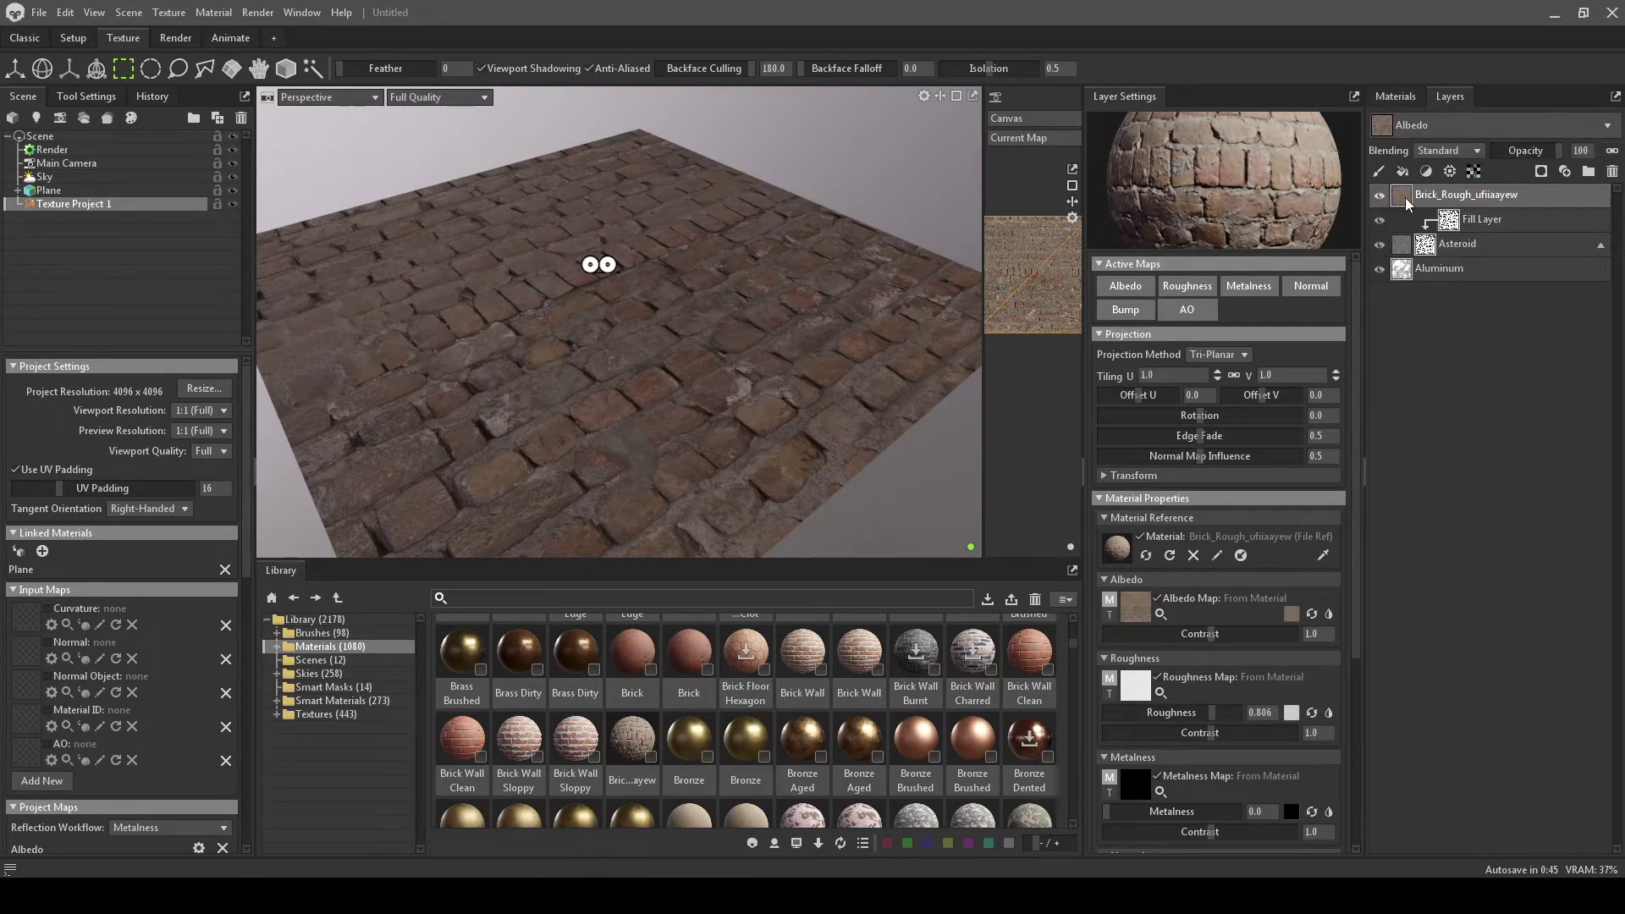
click(1539, 171)
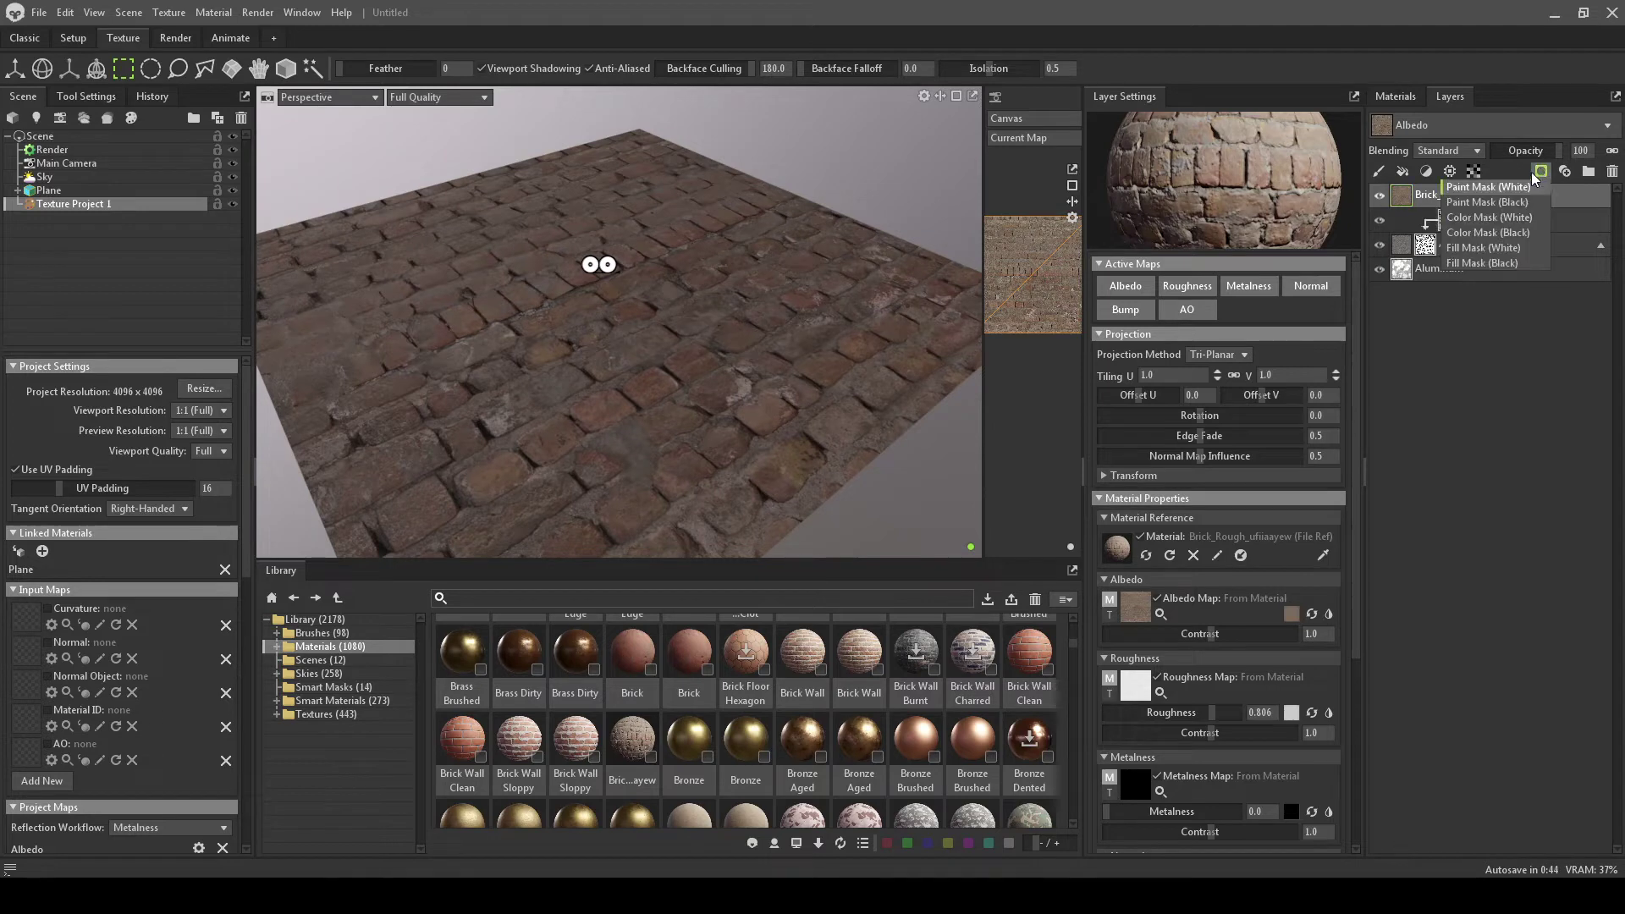
click(1490, 249)
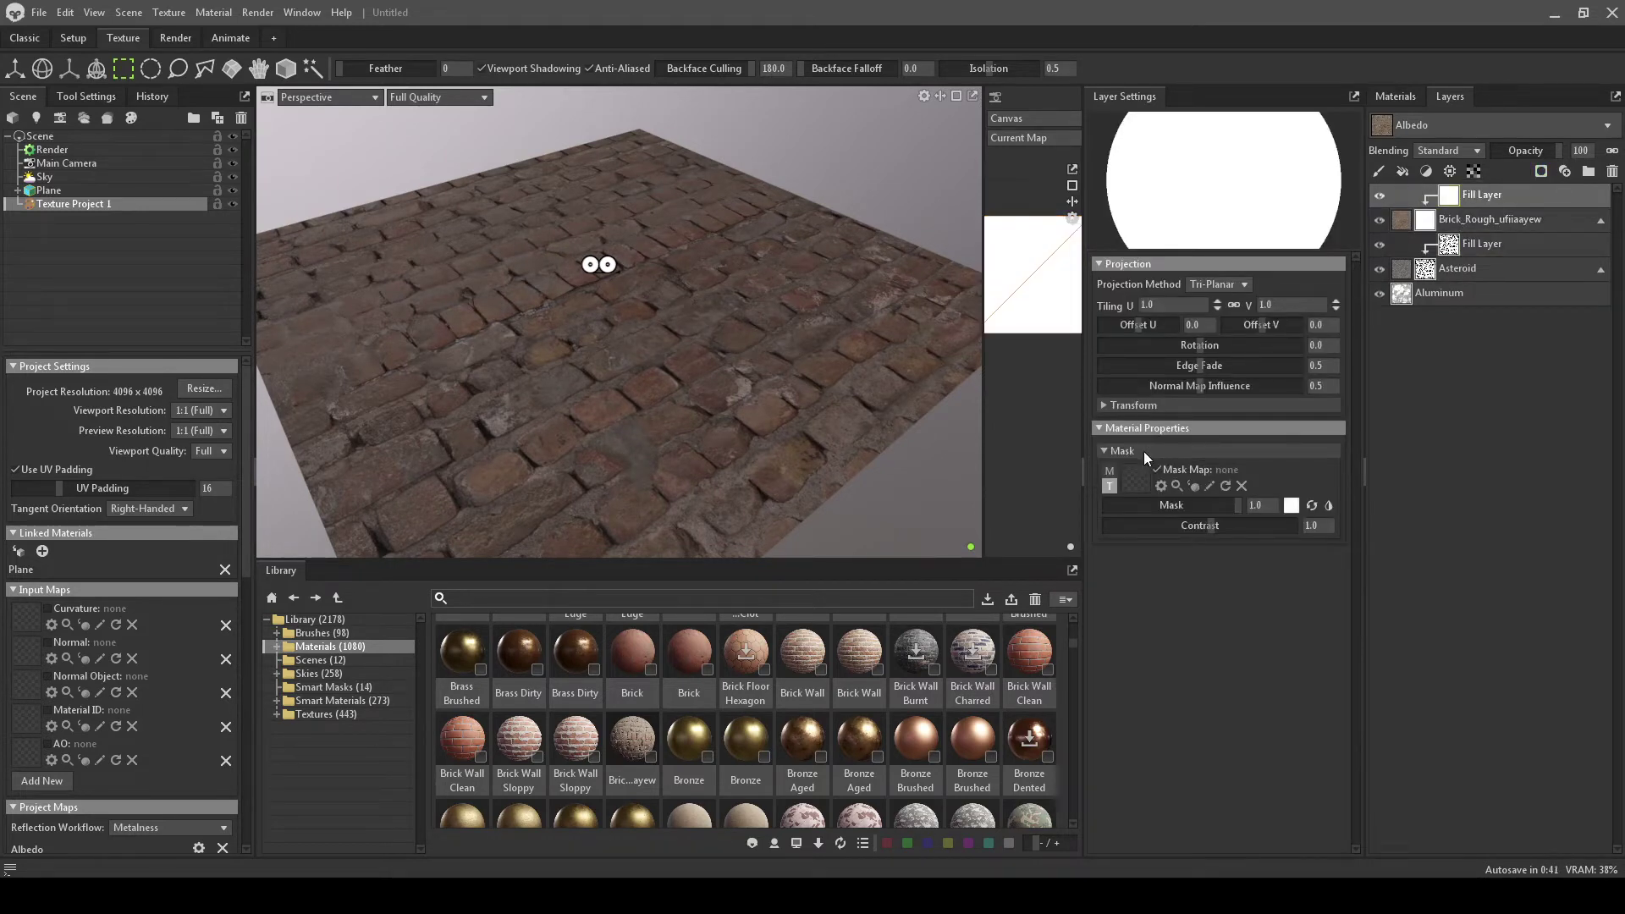
click(1156, 485)
click(1177, 498)
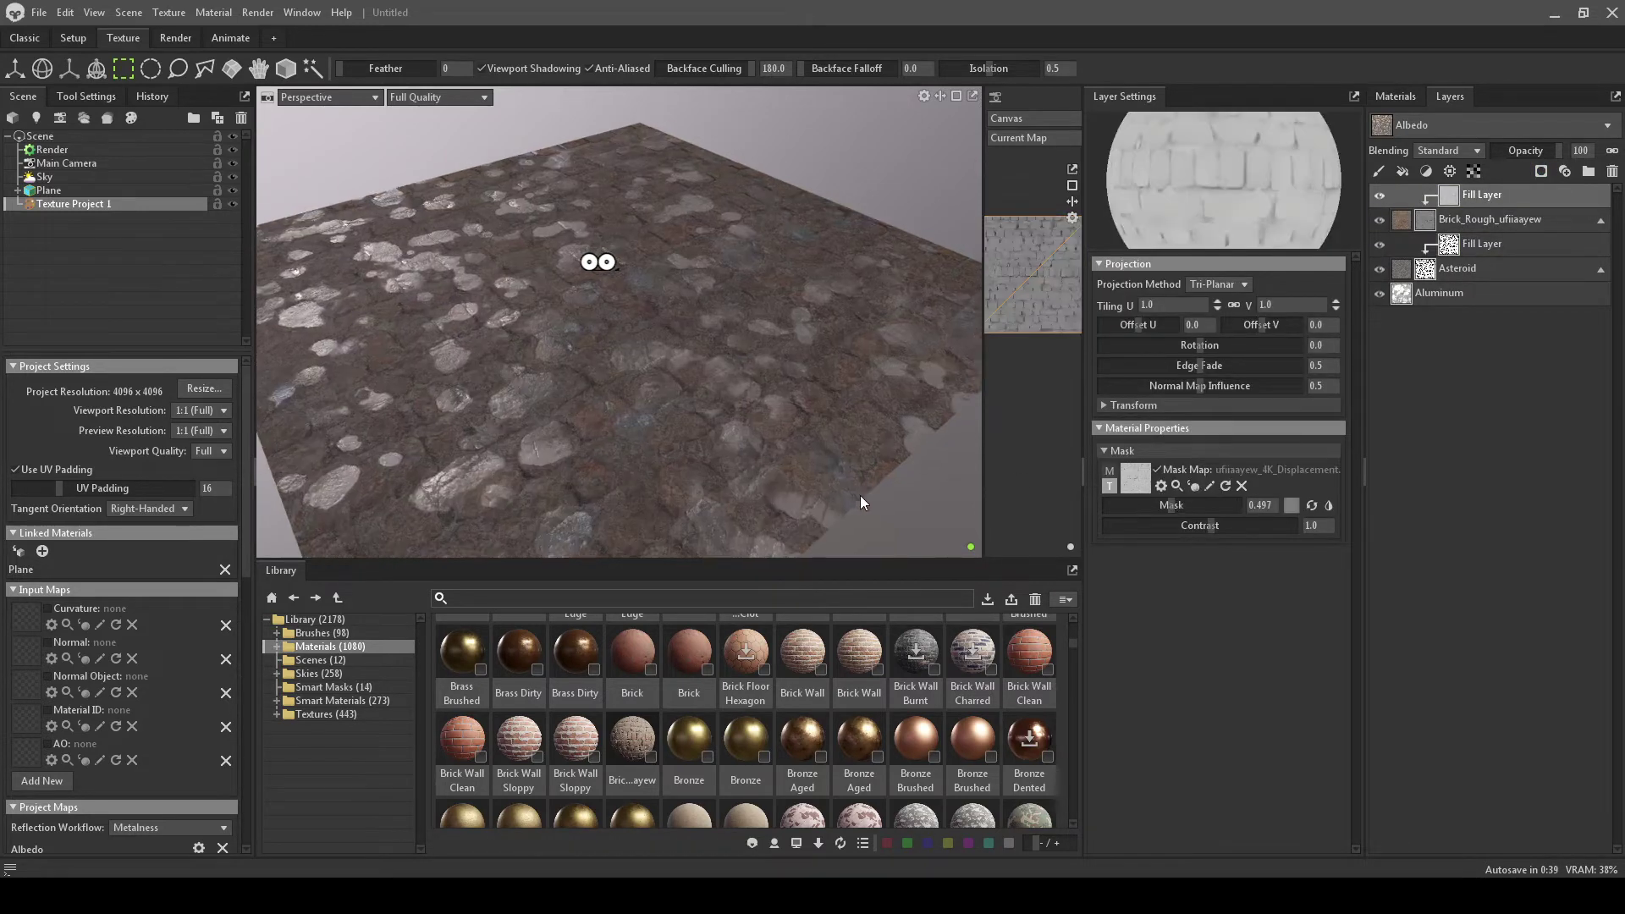
- Raise the brick layer's displacement mask to 0.827 with contrast 10.0, opening patches between the bricks
drag(862, 503, 922, 461)
drag(1175, 505, 1299, 527)
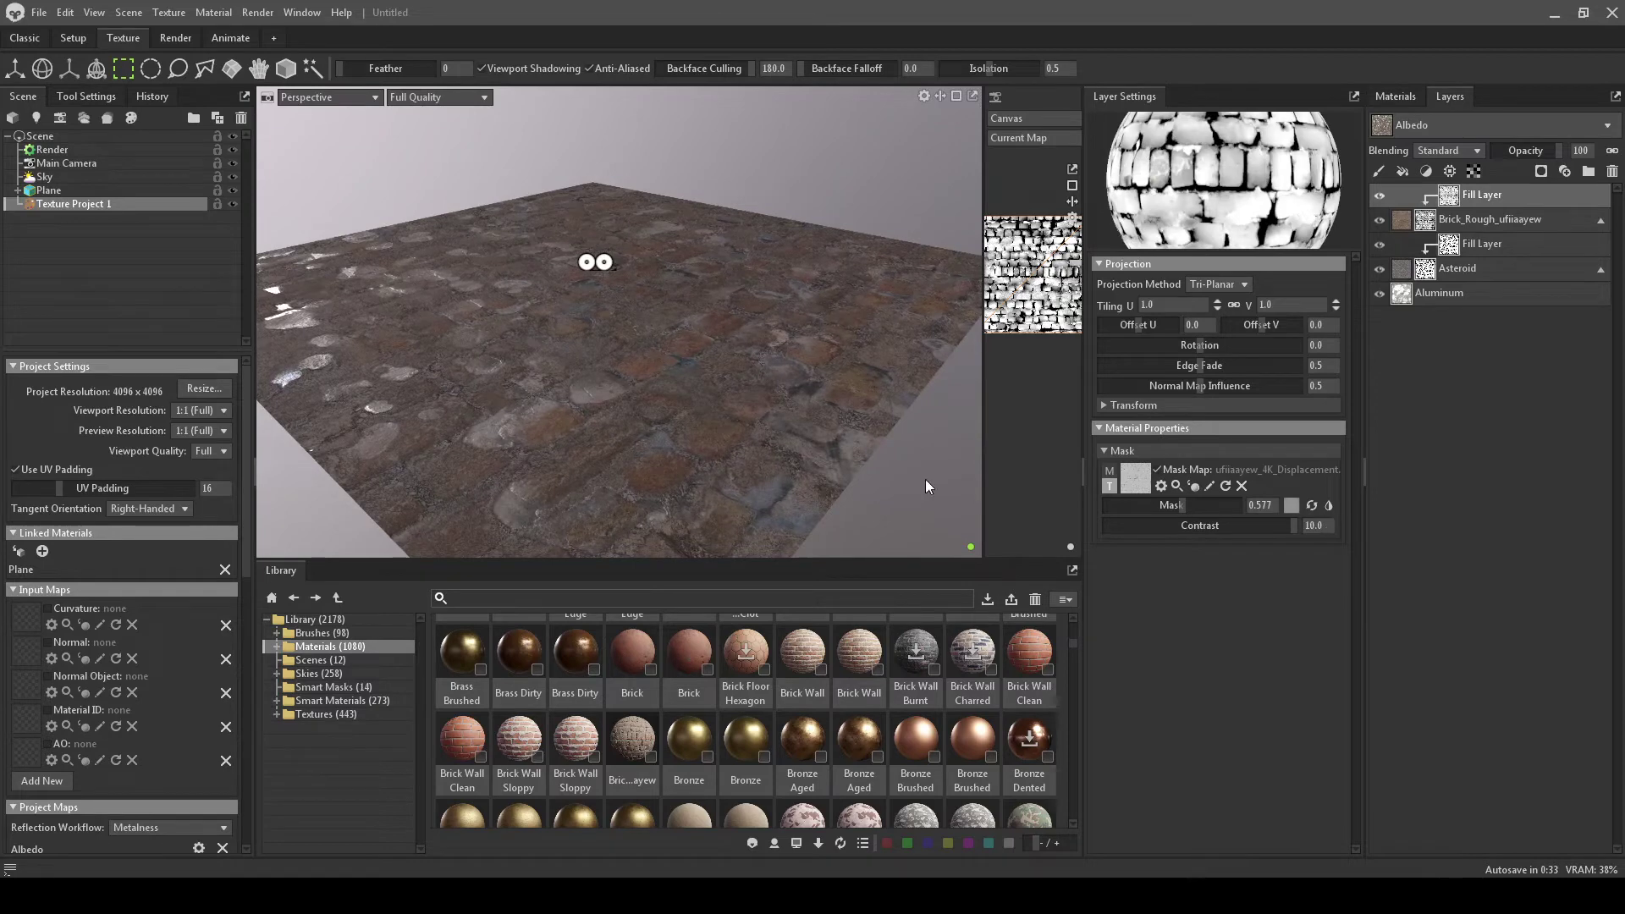
drag(903, 482, 952, 378)
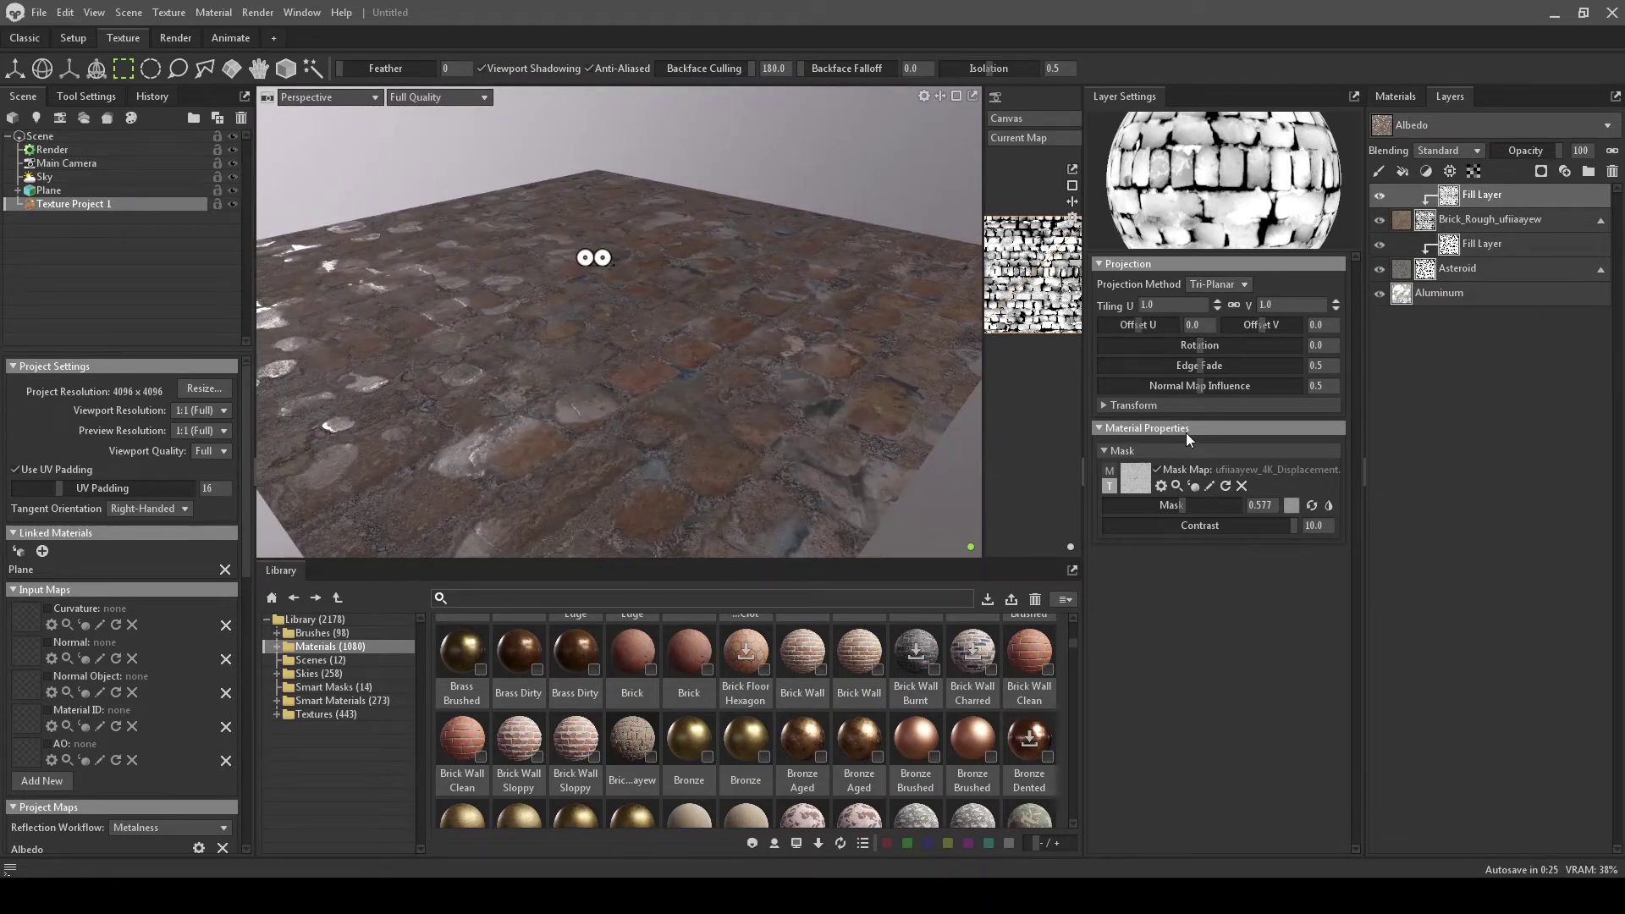
mouse_move(1181, 506)
mouse_down()
mouse_move(1134, 506)
mouse_move(1246, 505)
mouse_move(1214, 506)
mouse_up()
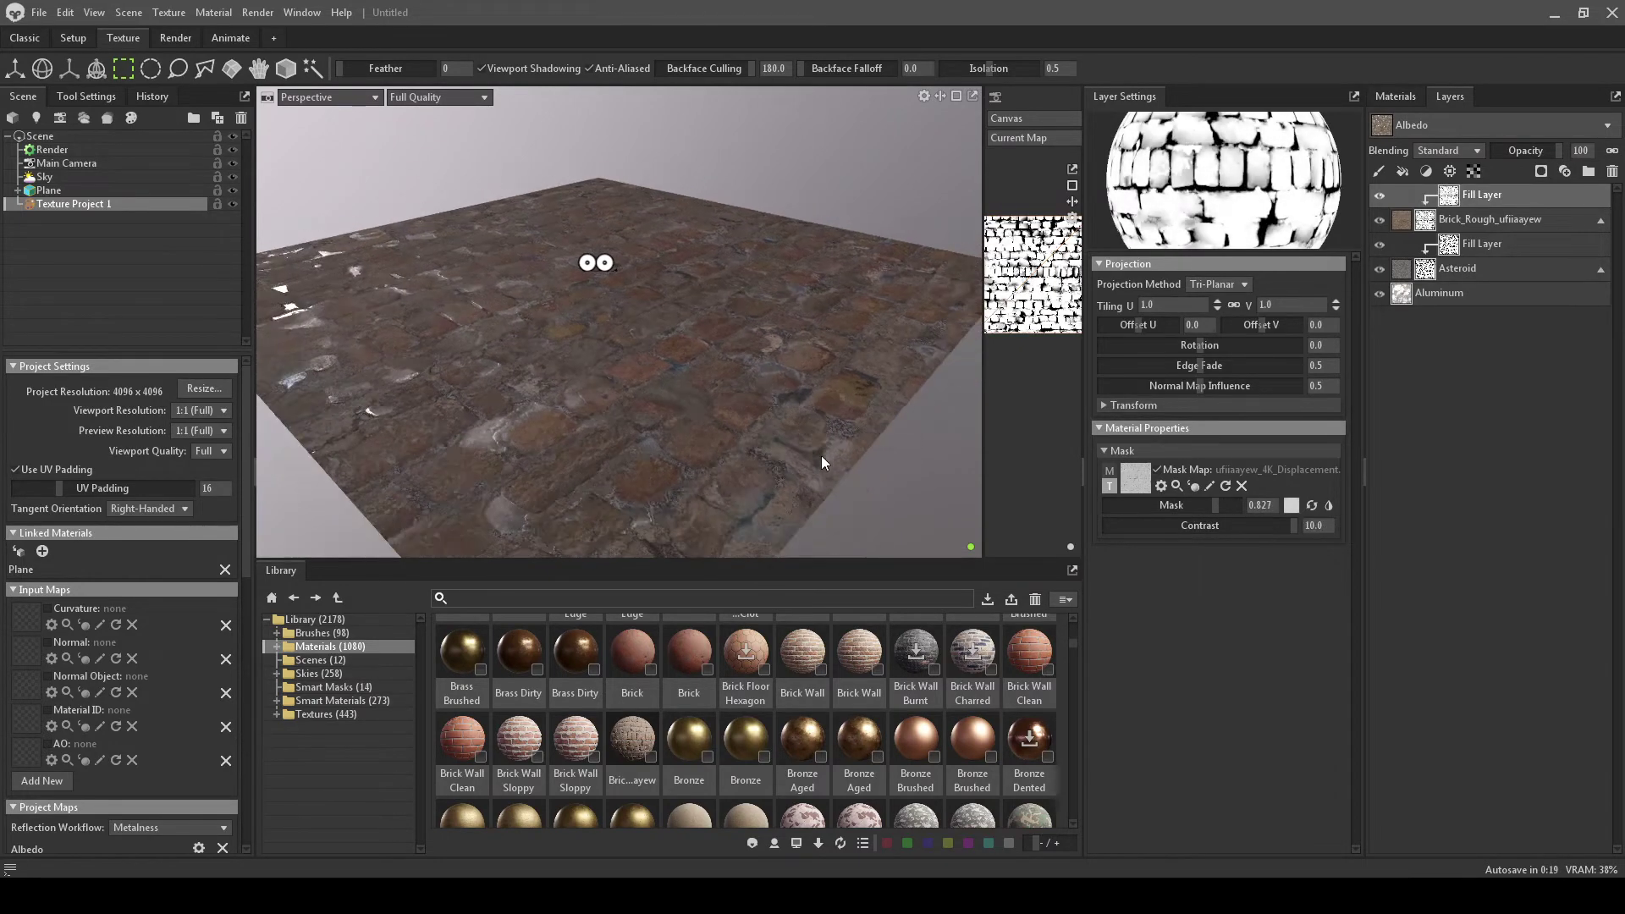
mouse_move(824, 454)
middle_down()
mouse_move(857, 472)
mouse_move(689, 445)
mouse_move(809, 437)
mouse_move(738, 438)
mouse_move(814, 469)
middle_up()
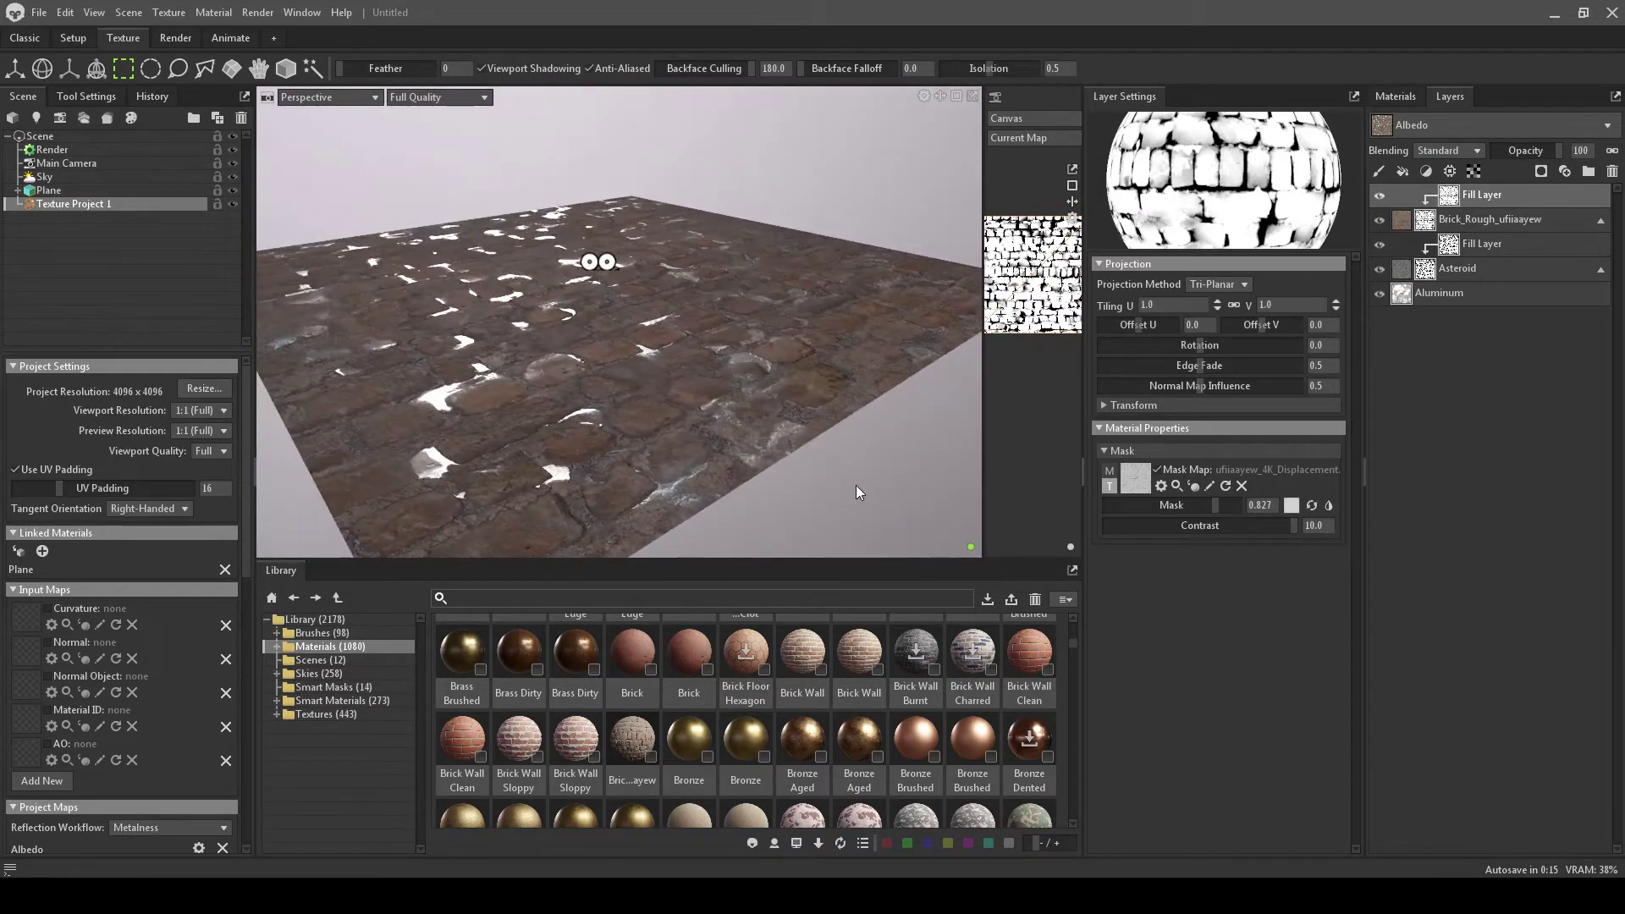
drag(1271, 524, 1359, 519)
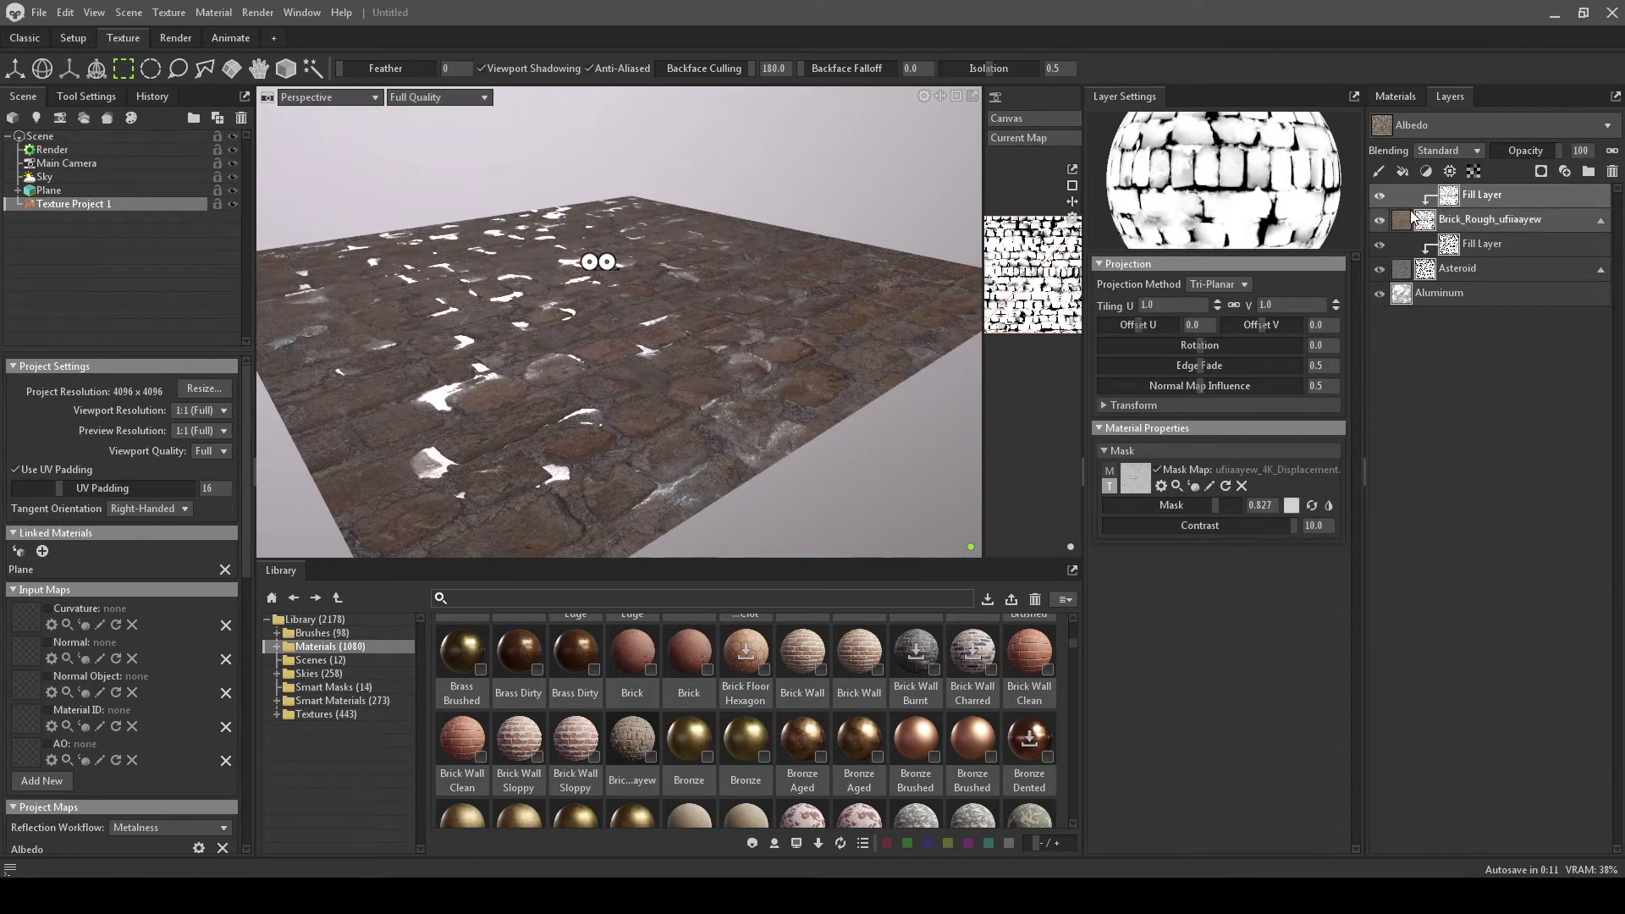
- Set the Asteroid layer's albedo colour to fully saturated bright green
click(1403, 269)
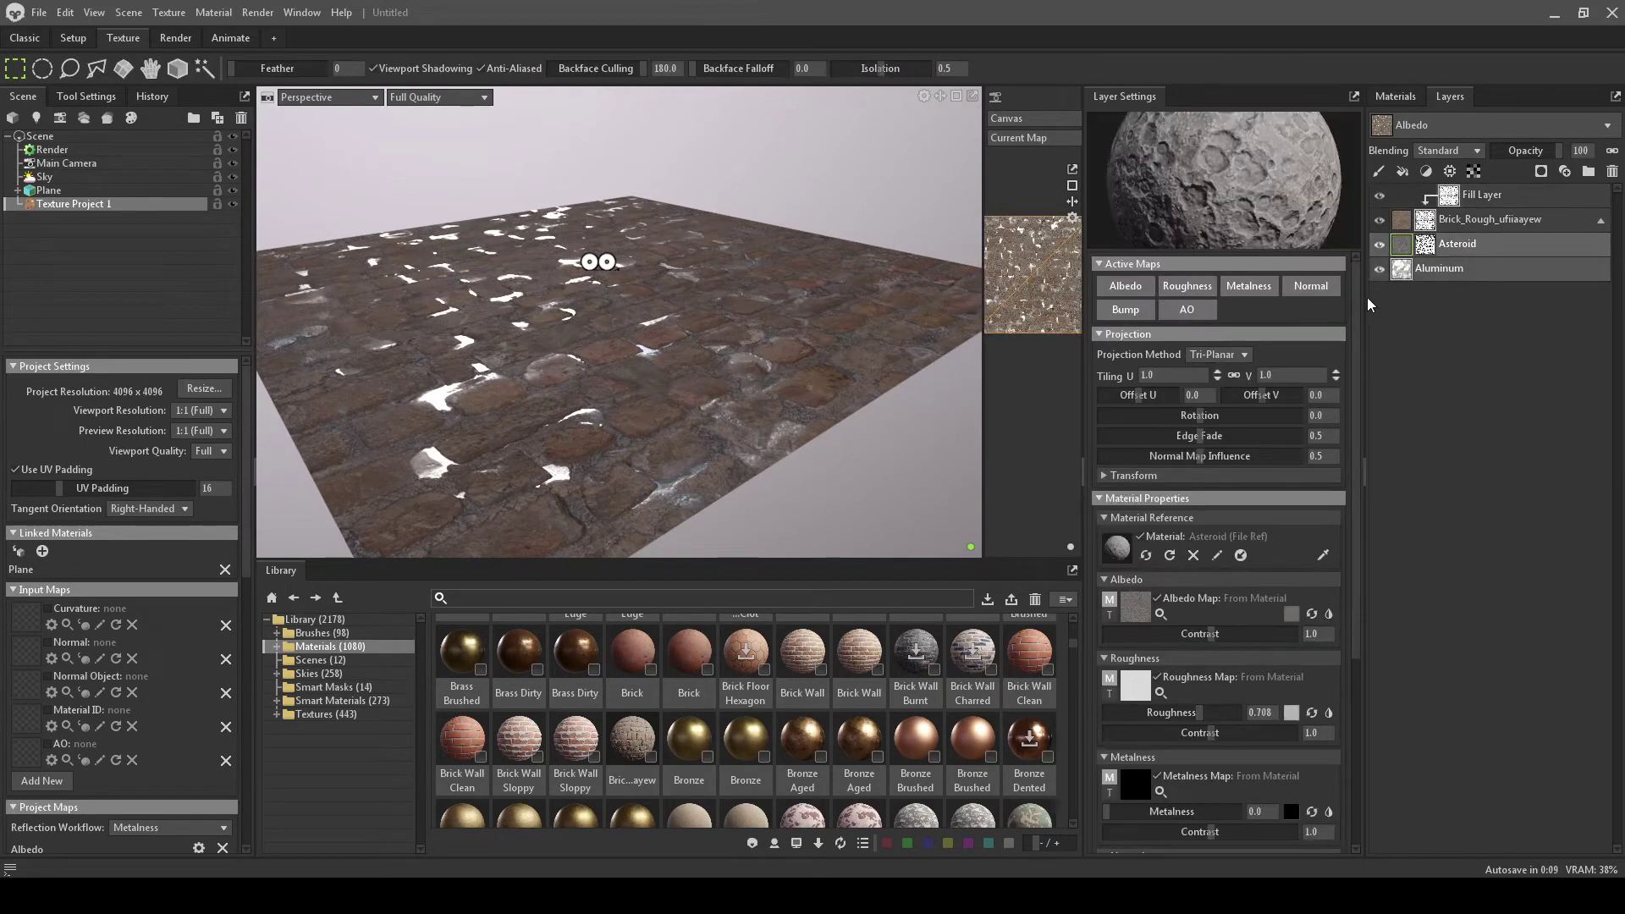
click(1291, 615)
drag(773, 460, 878, 320)
drag(842, 518, 842, 458)
click(990, 335)
drag(643, 355, 644, 411)
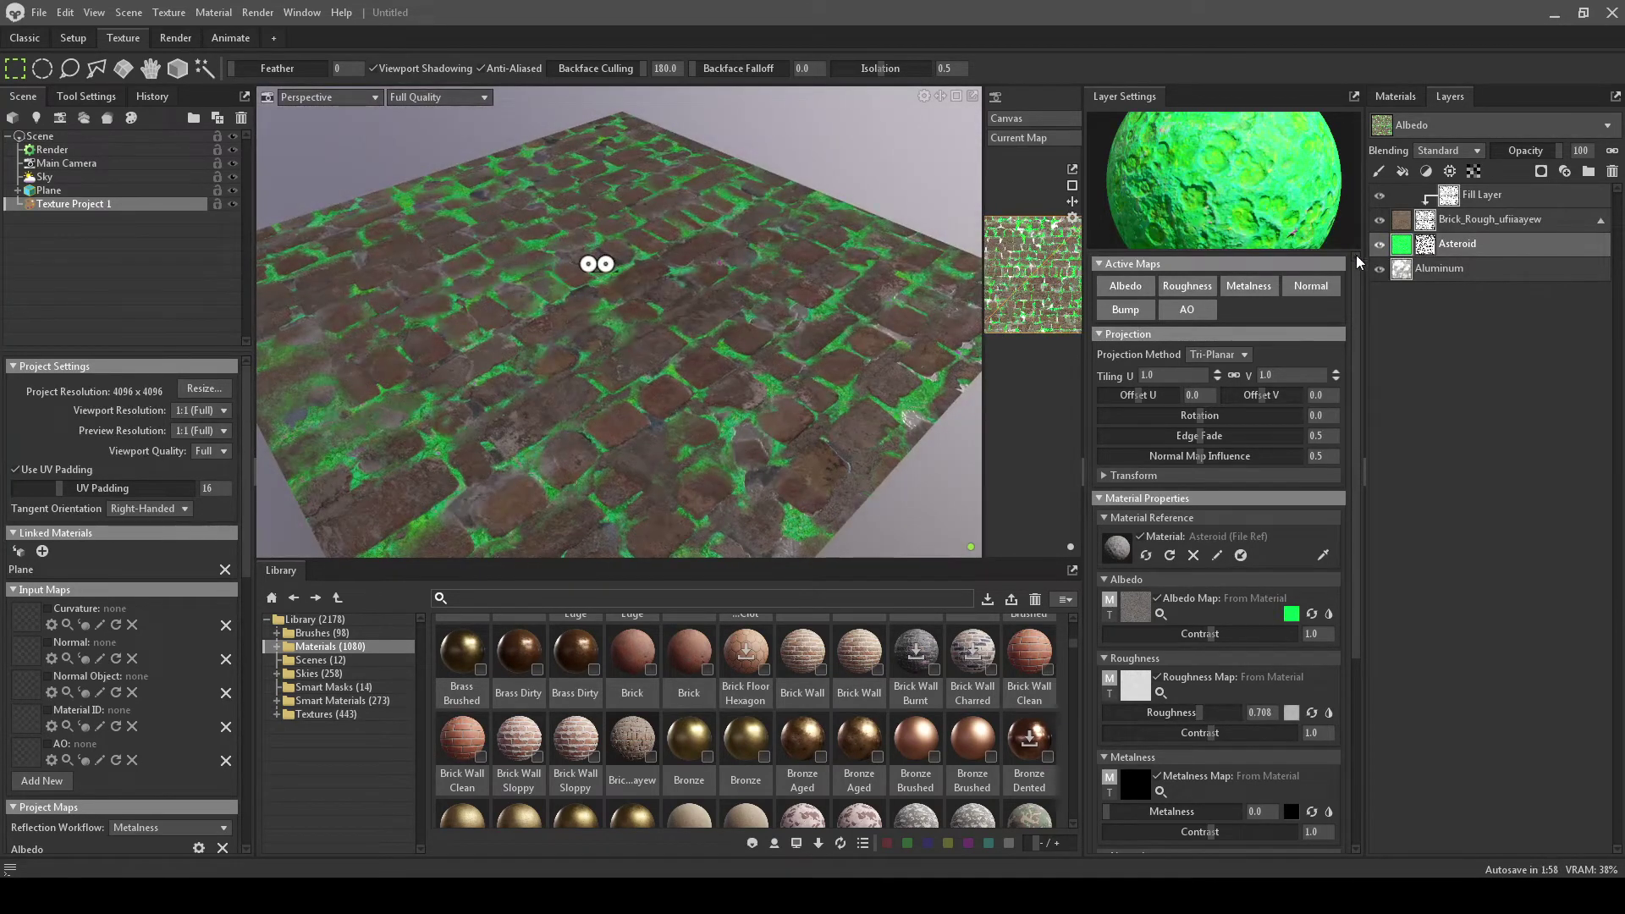
- Hide the Asteroid layer and set the Aluminum layer's albedo to yellow e9ff00
click(1380, 245)
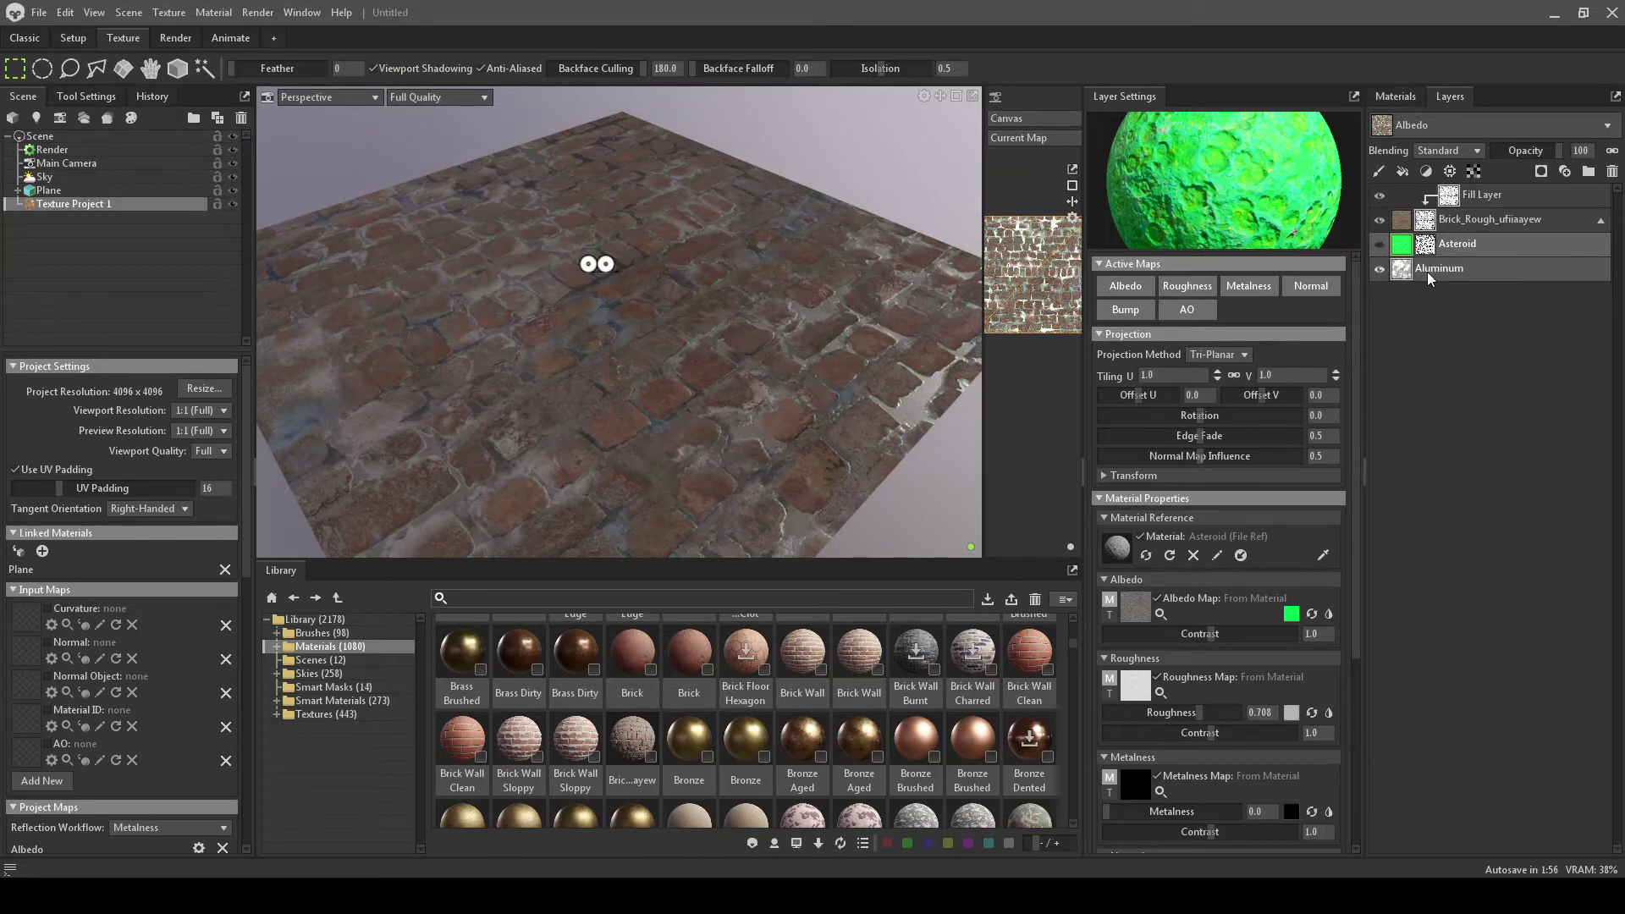
click(1398, 278)
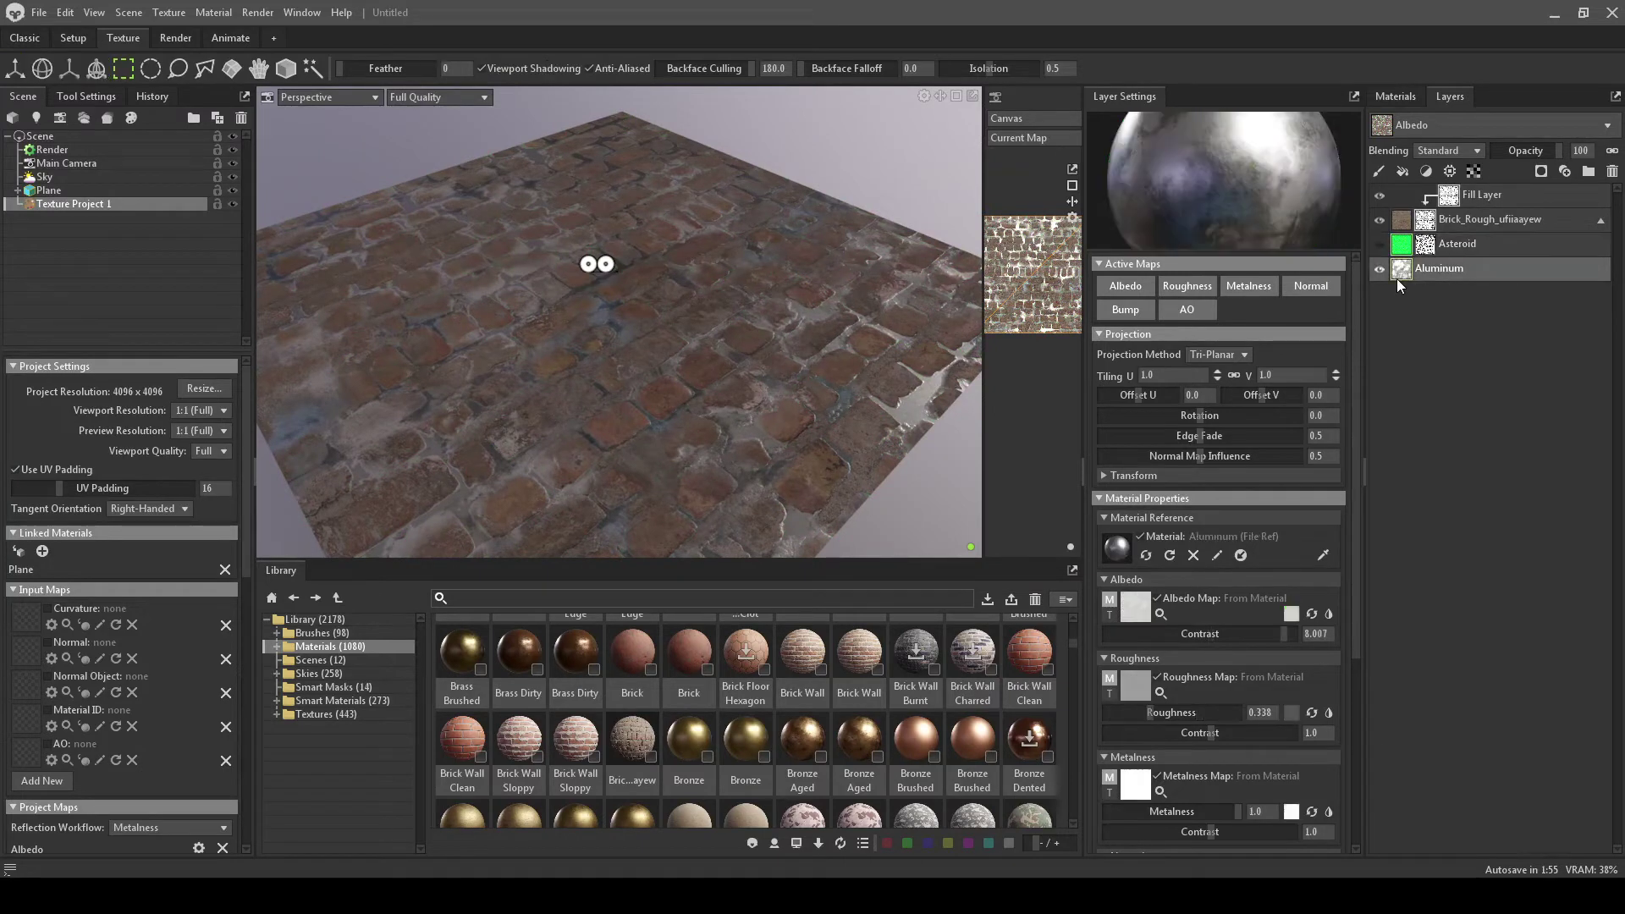
click(1290, 613)
drag(770, 381, 856, 320)
click(992, 334)
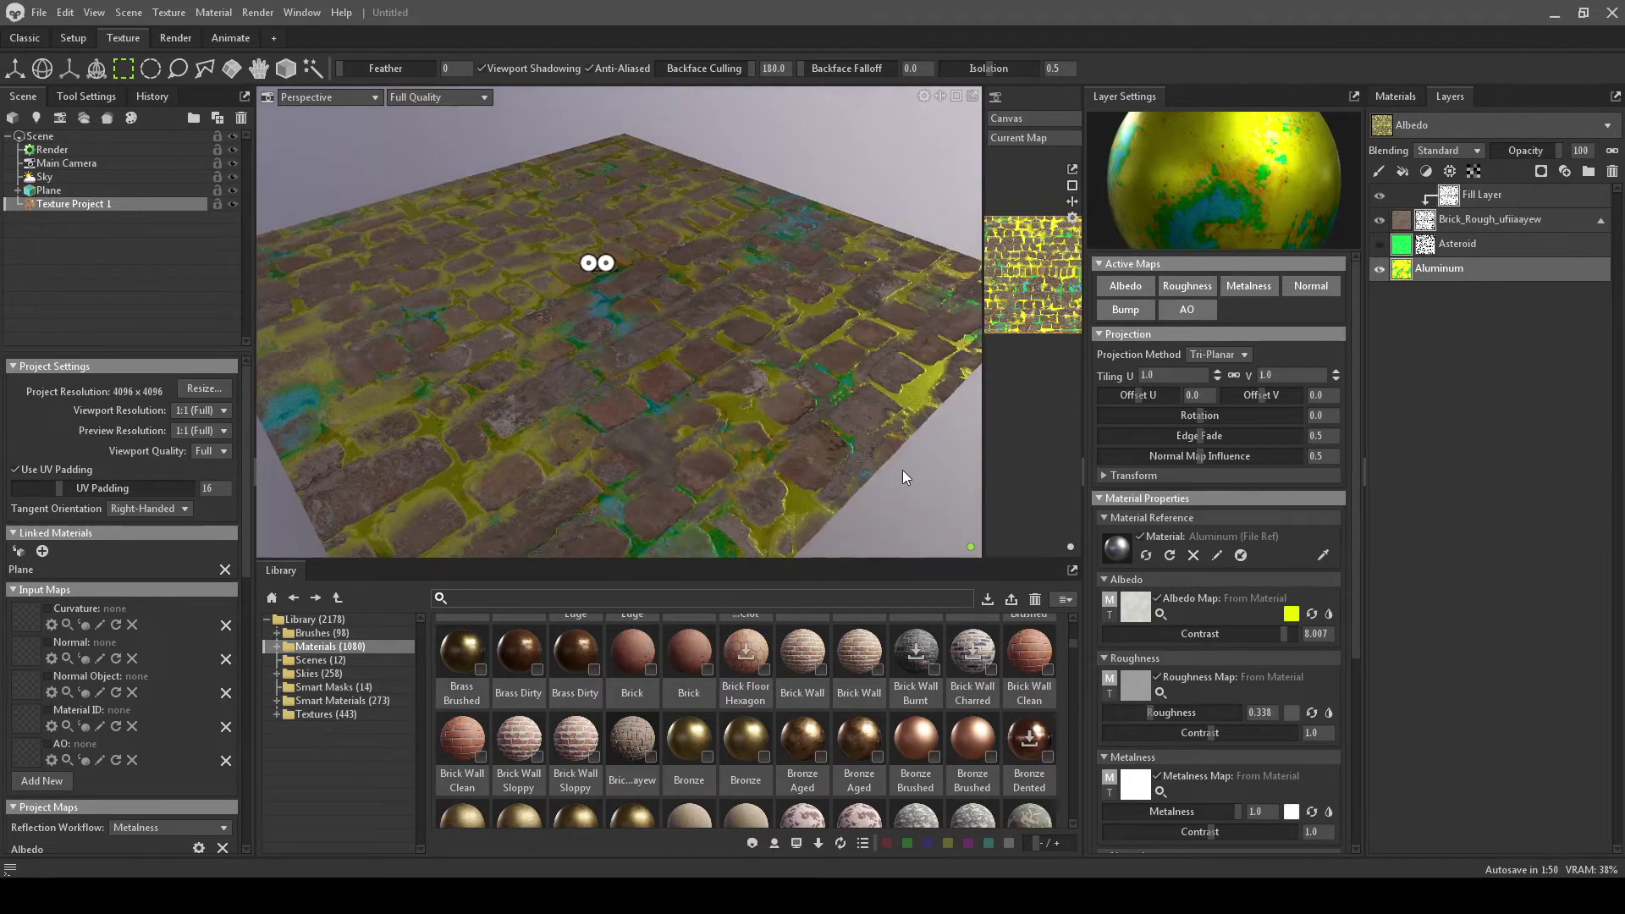
- Inspect the yellow gaps, then show the Asteroid layer again to compare
drag(902, 467, 595, 423)
mouse_move(938, 439)
mouse_down()
mouse_move(1057, 459)
mouse_move(938, 462)
mouse_move(956, 455)
mouse_up()
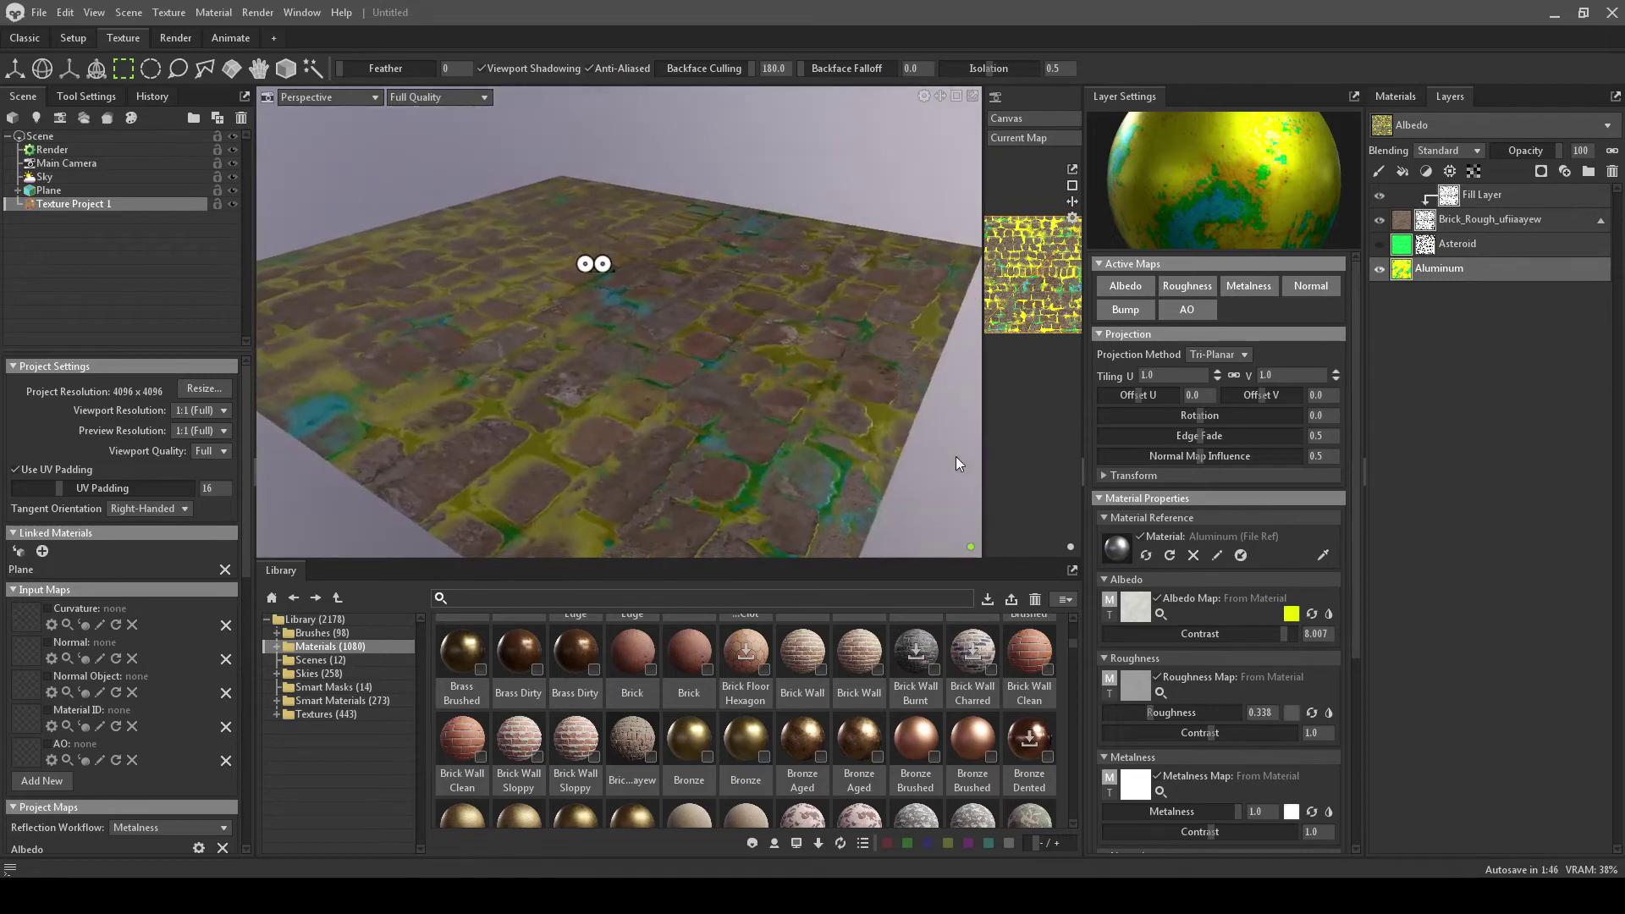
click(1380, 243)
drag(957, 510, 717, 434)
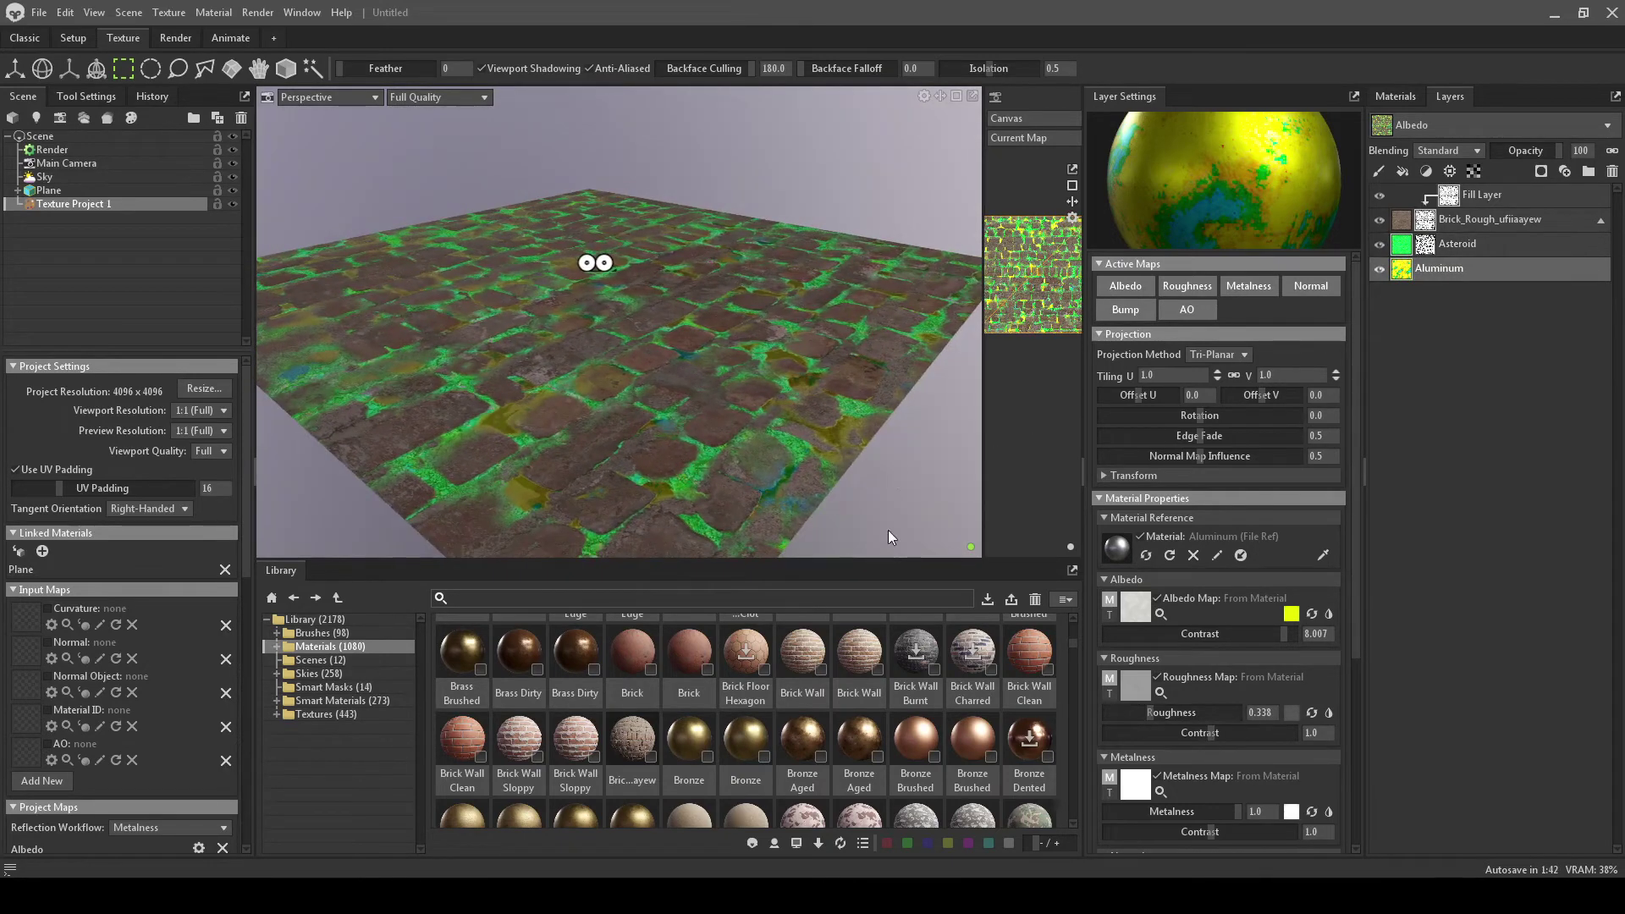
- Switch the Asteroid layer and its mask from Tri-Planar to UV projection
click(1405, 246)
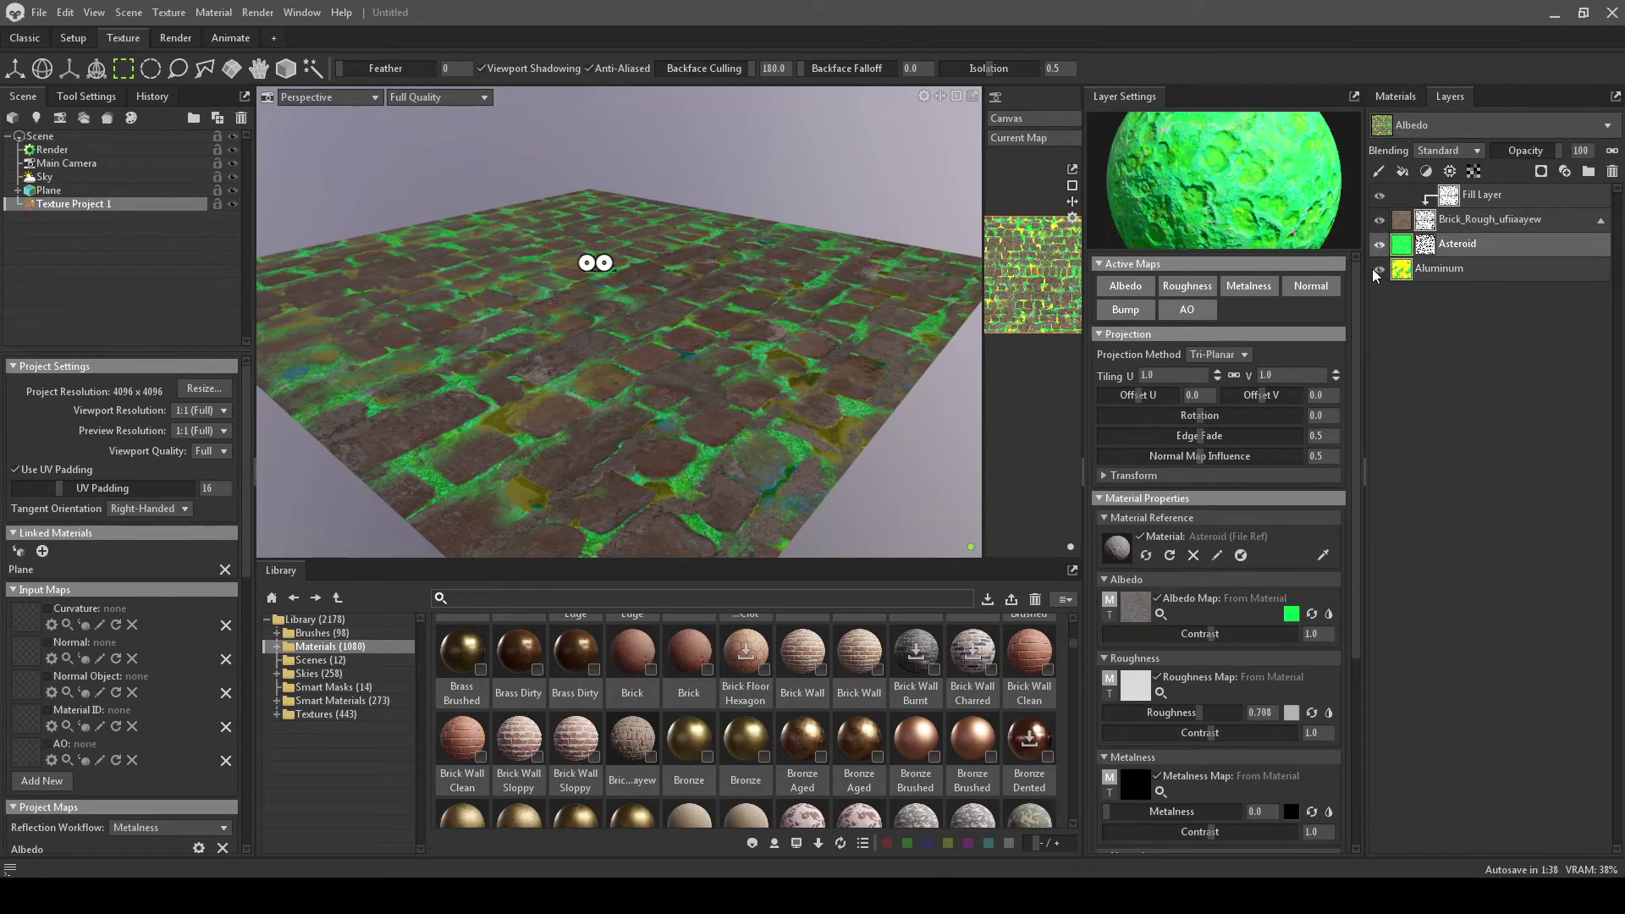
click(1231, 354)
click(1223, 371)
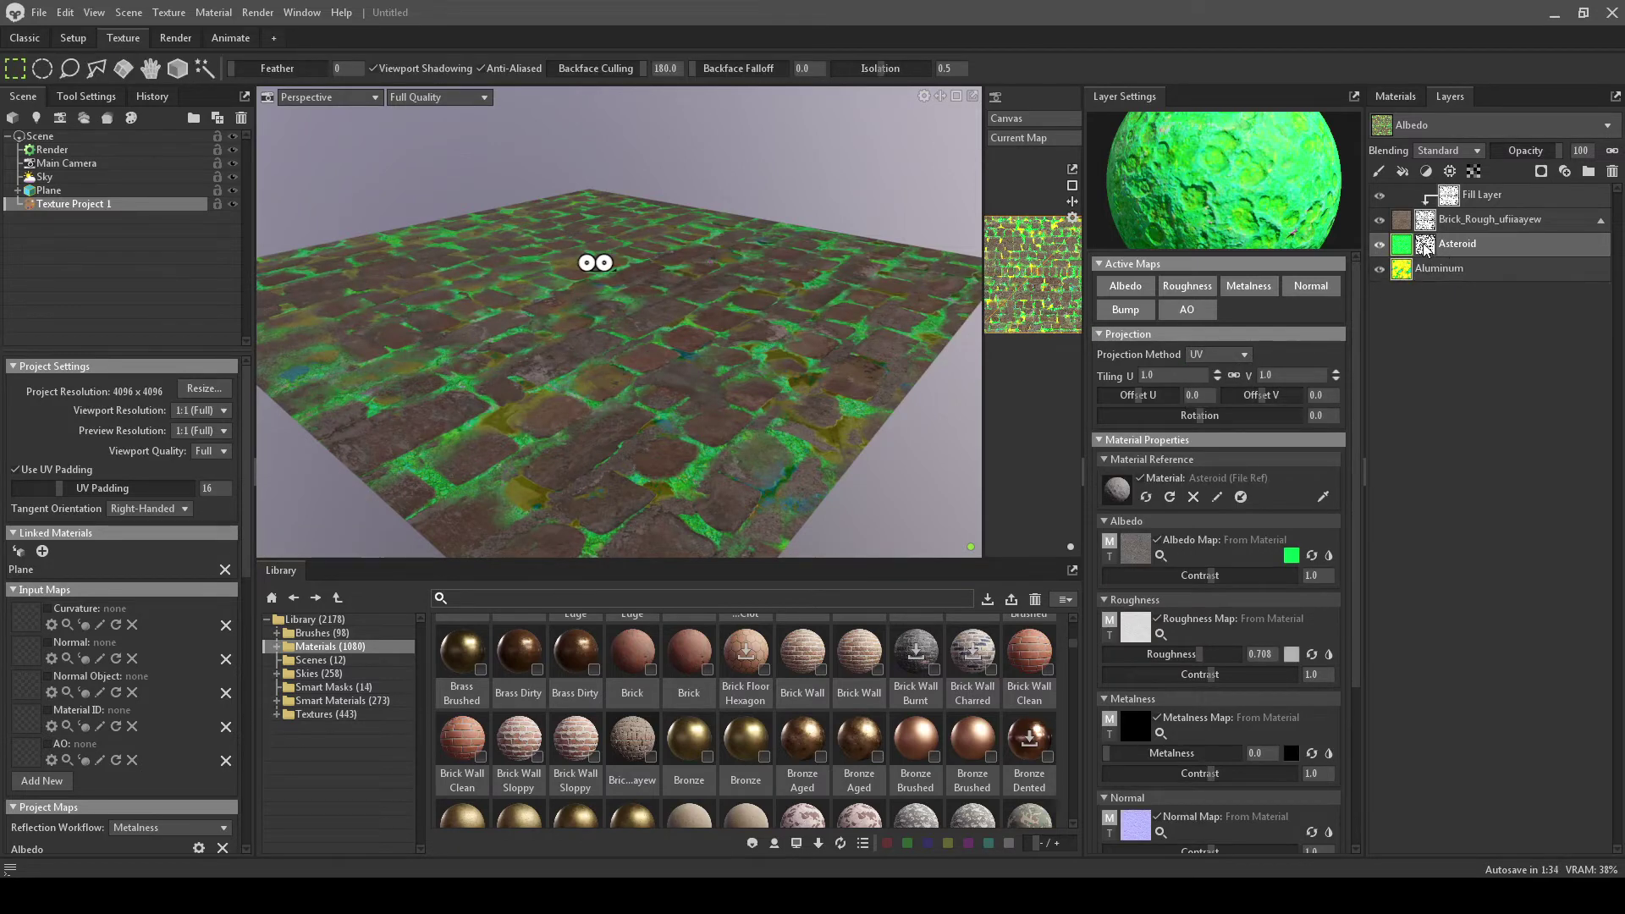
click(1425, 244)
click(1223, 284)
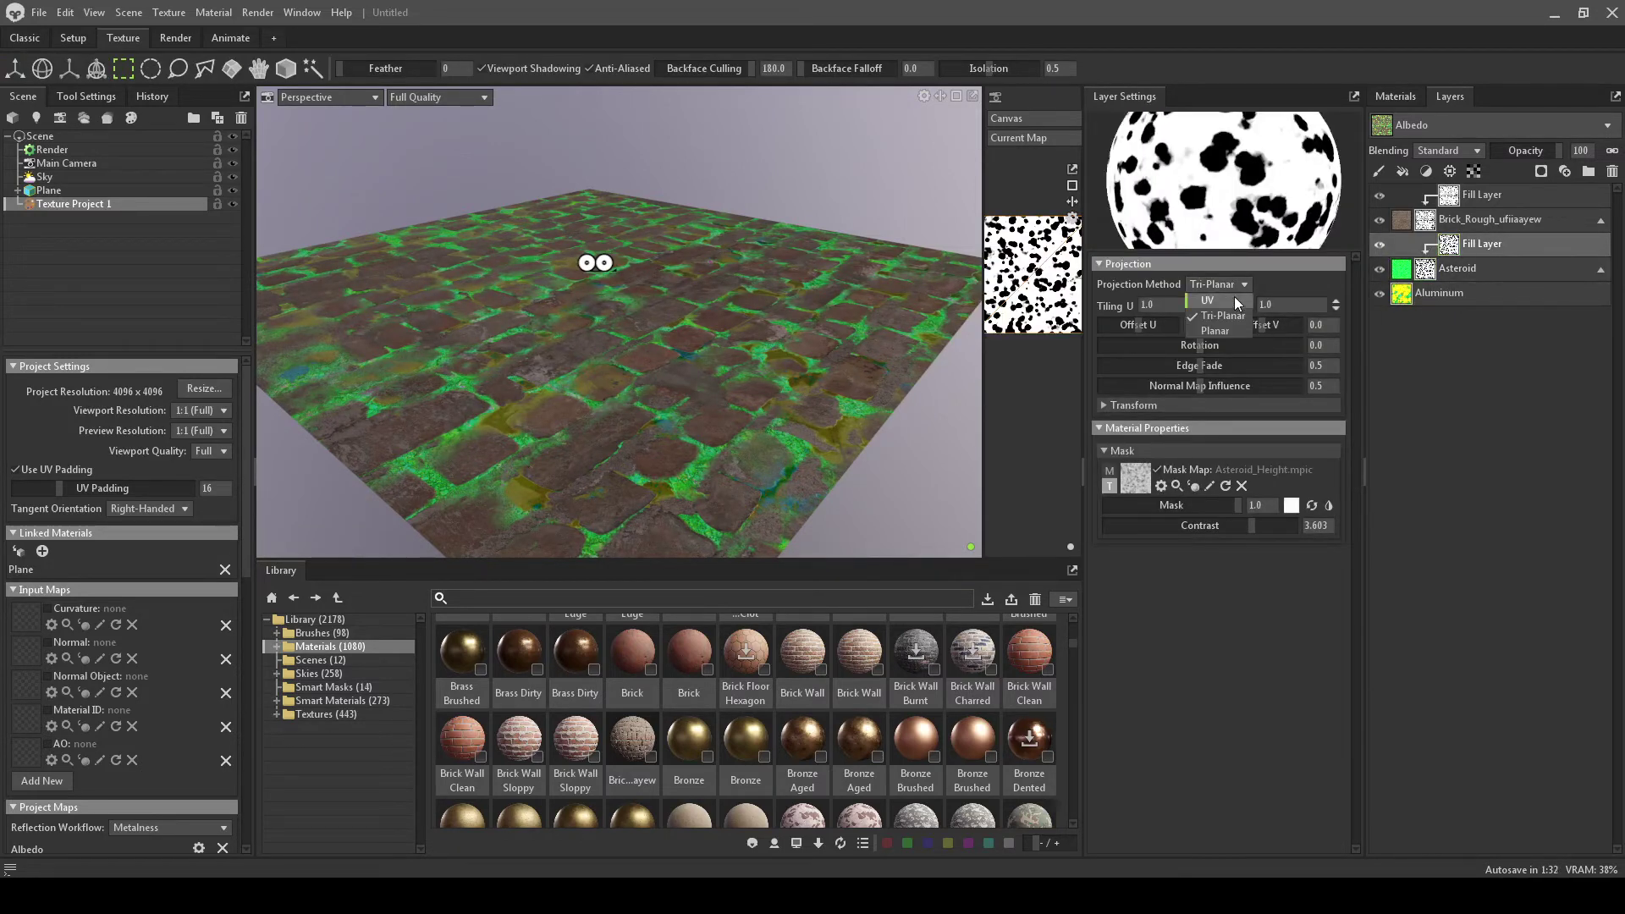
click(1234, 296)
- Set the brick material's projection to UV and select its mask
click(1422, 222)
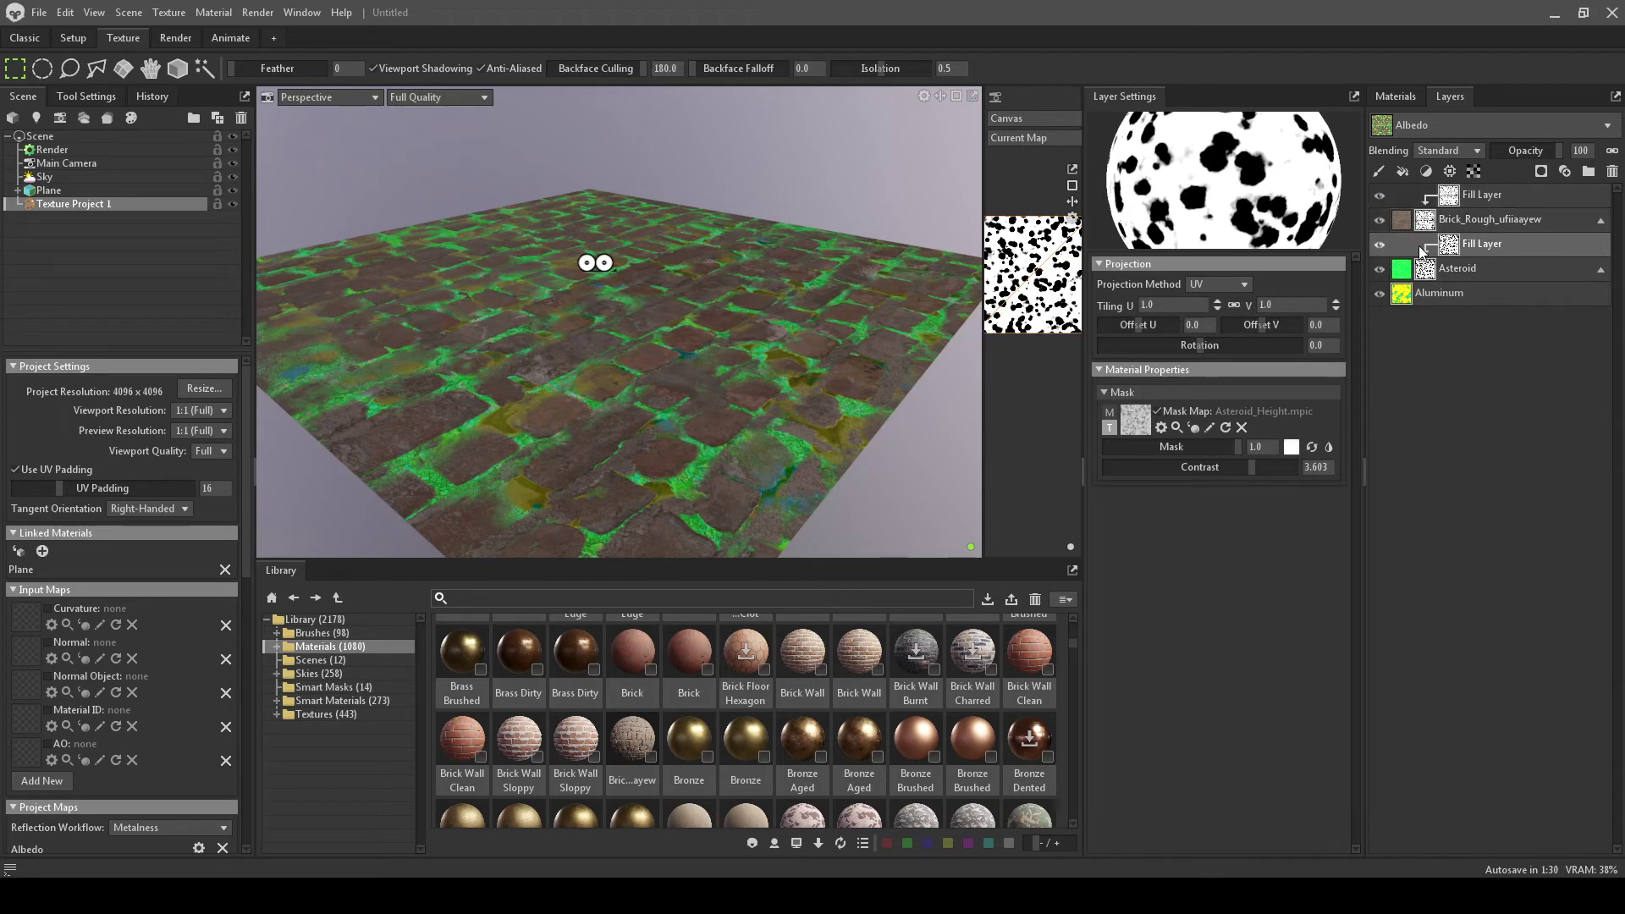
click(1211, 357)
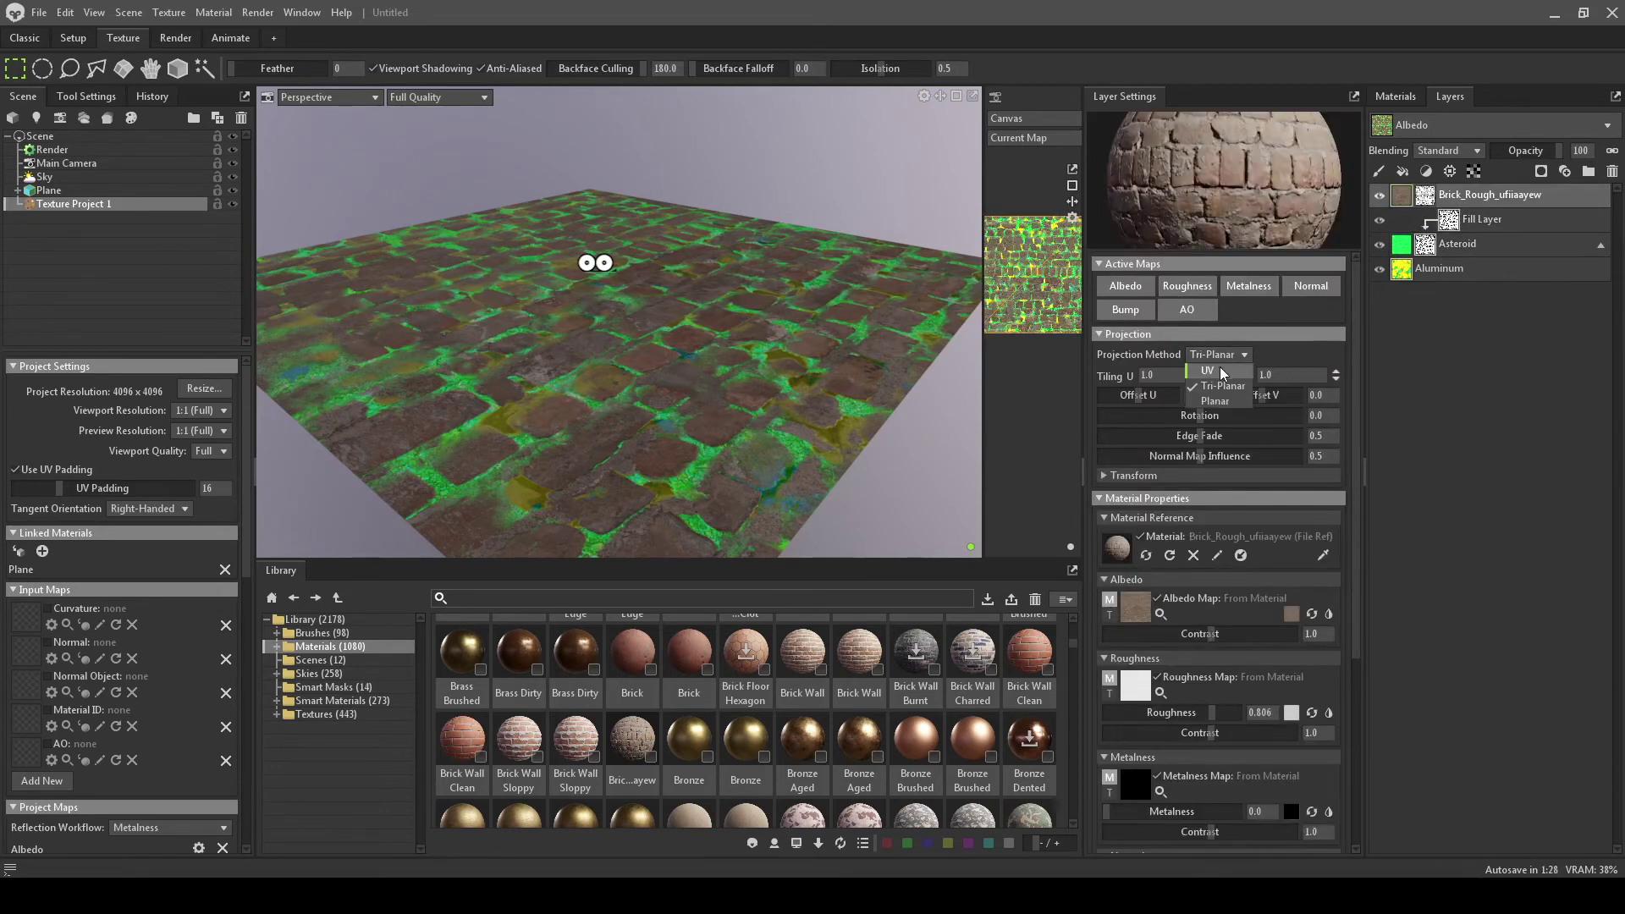
click(1221, 368)
click(1429, 195)
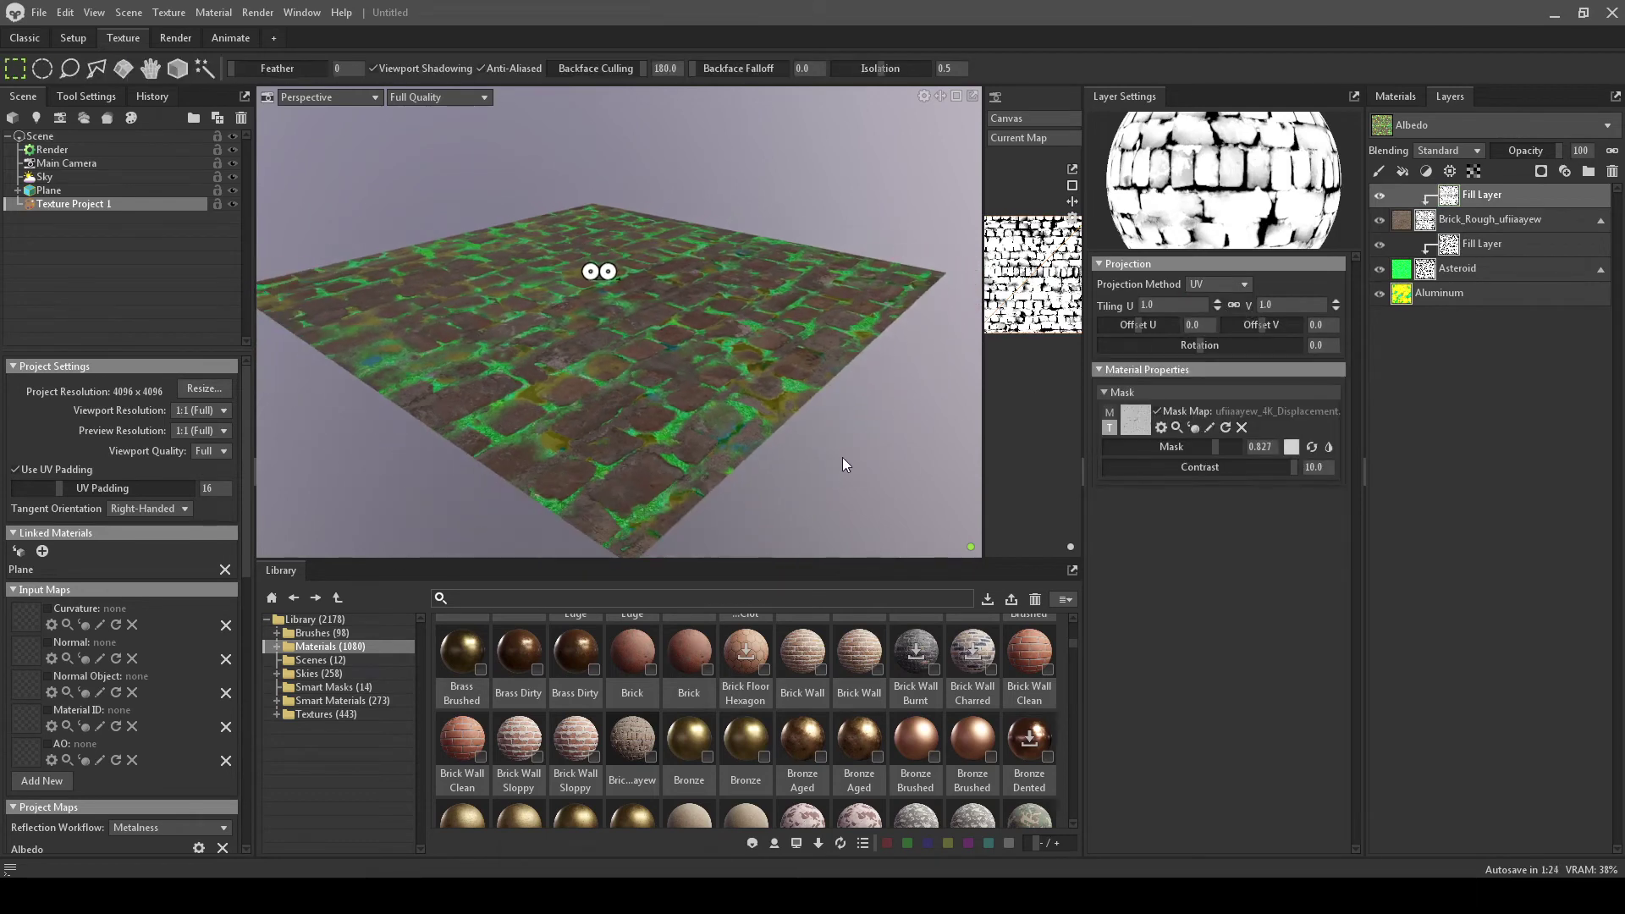
- Orbit and zoom around the brick plane, and check the scene materials list
drag(841, 457, 887, 460)
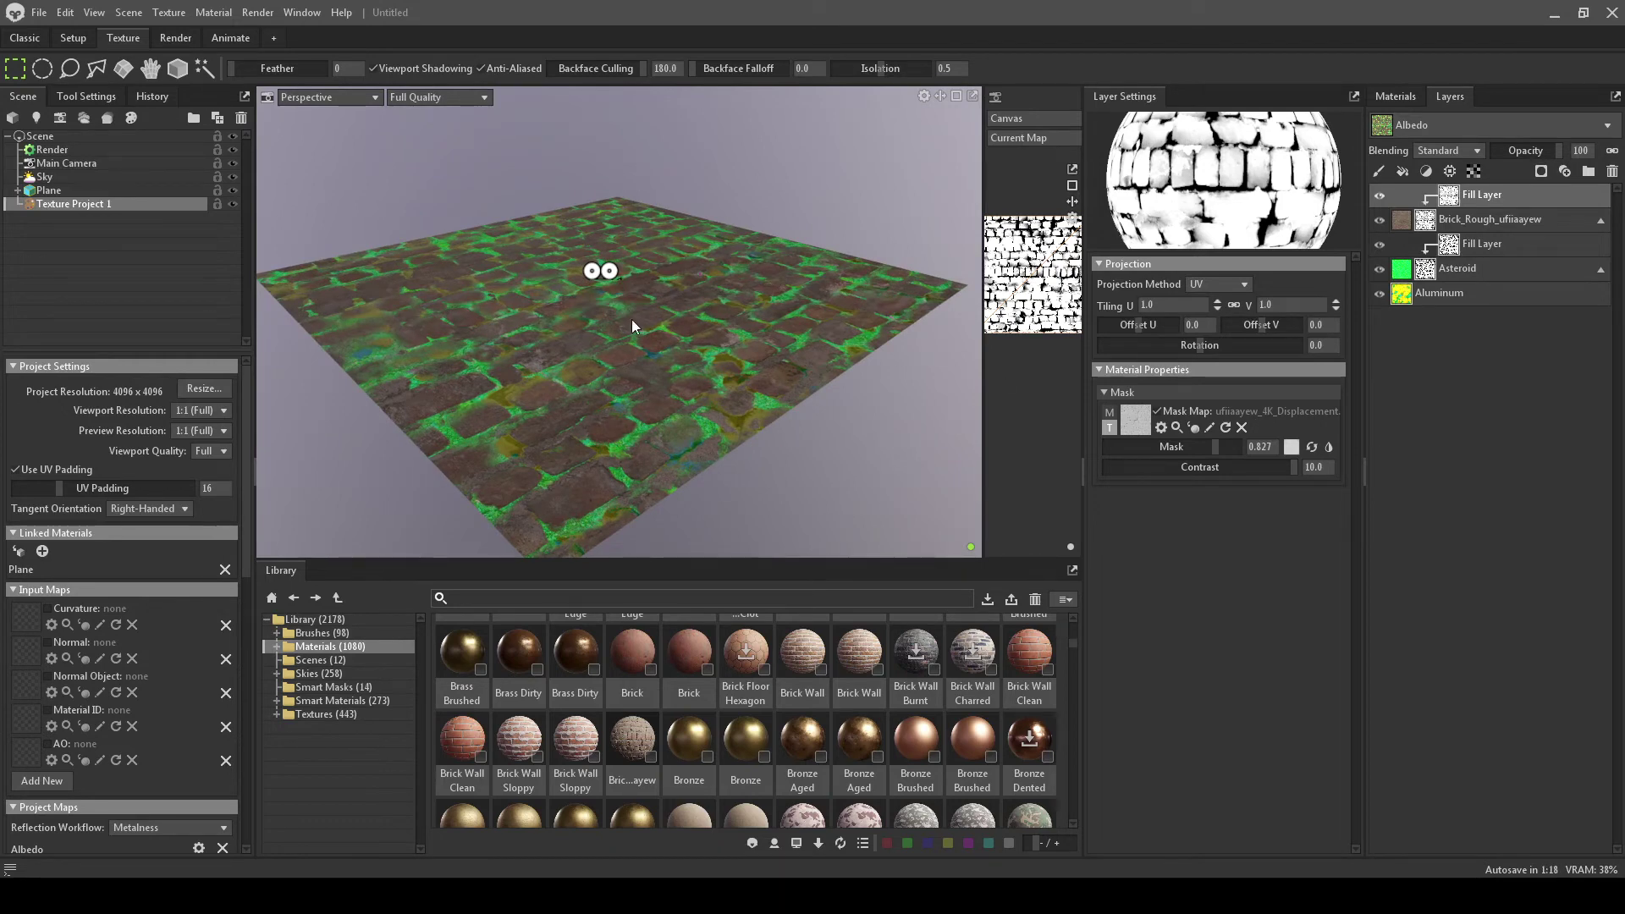
scroll(652, 432, up, 3)
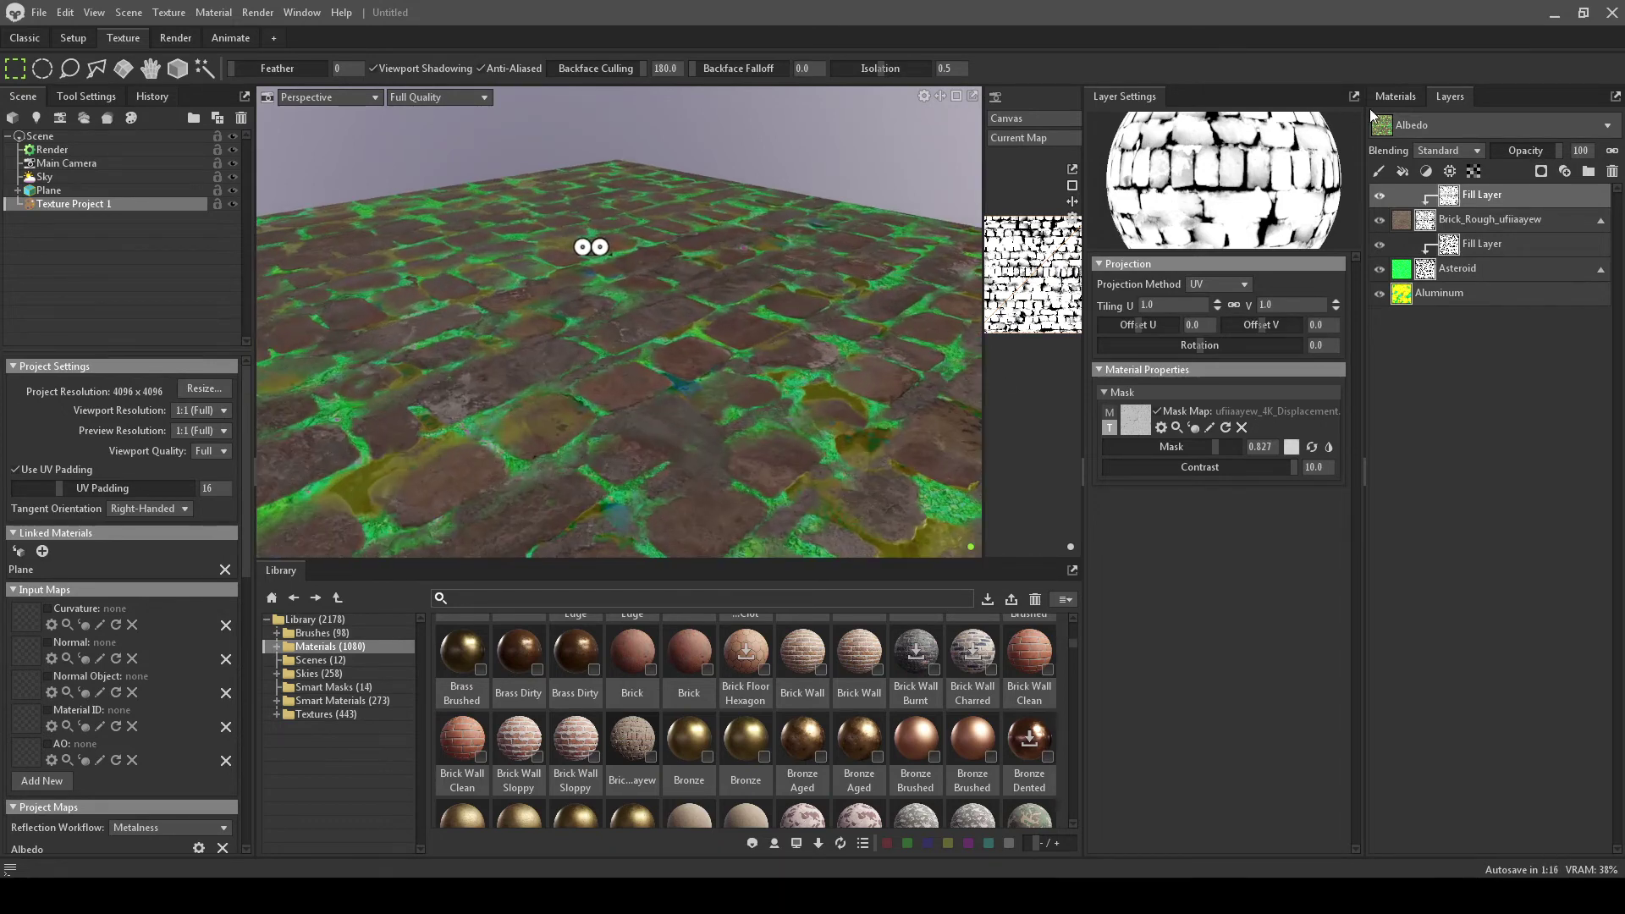
click(1388, 94)
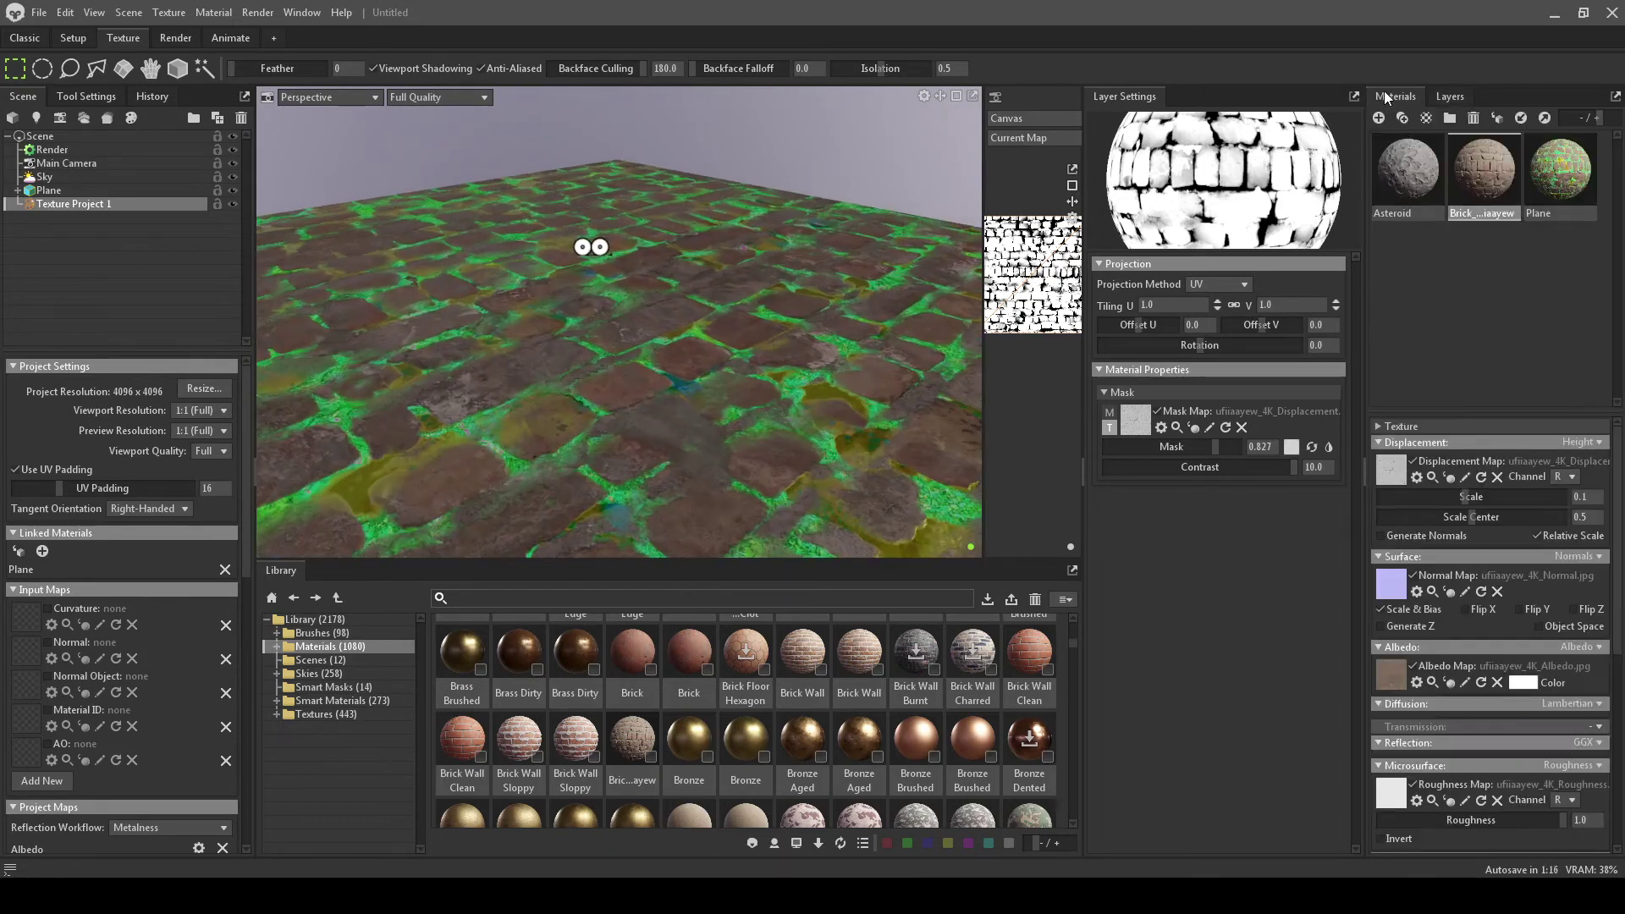
scroll(1408, 665, down, 3)
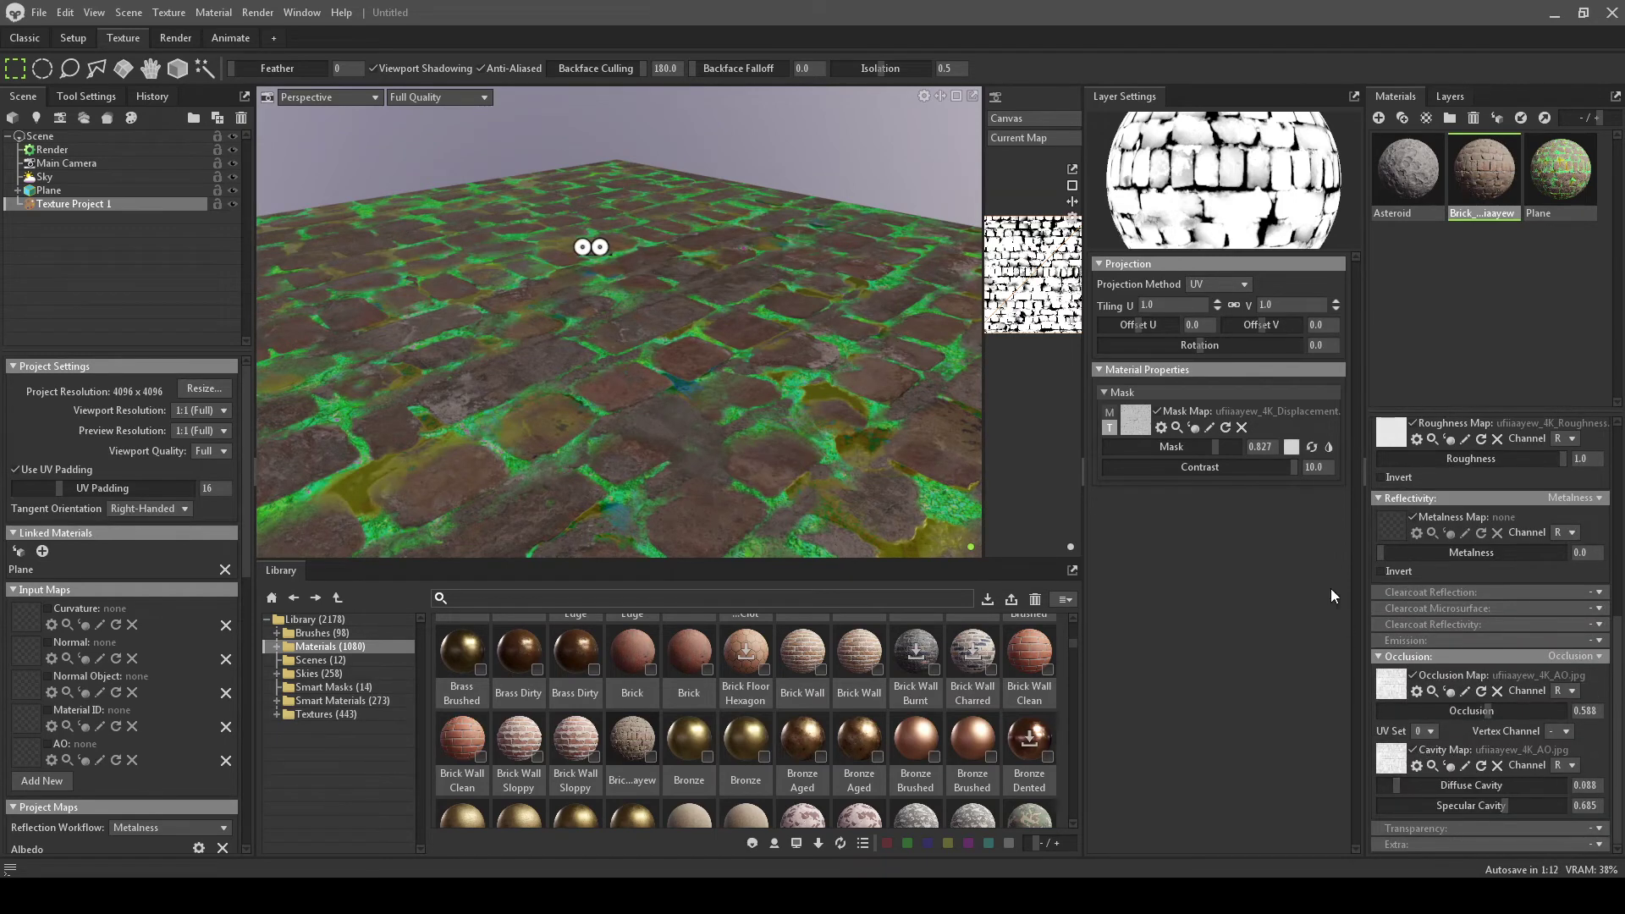
click(1442, 99)
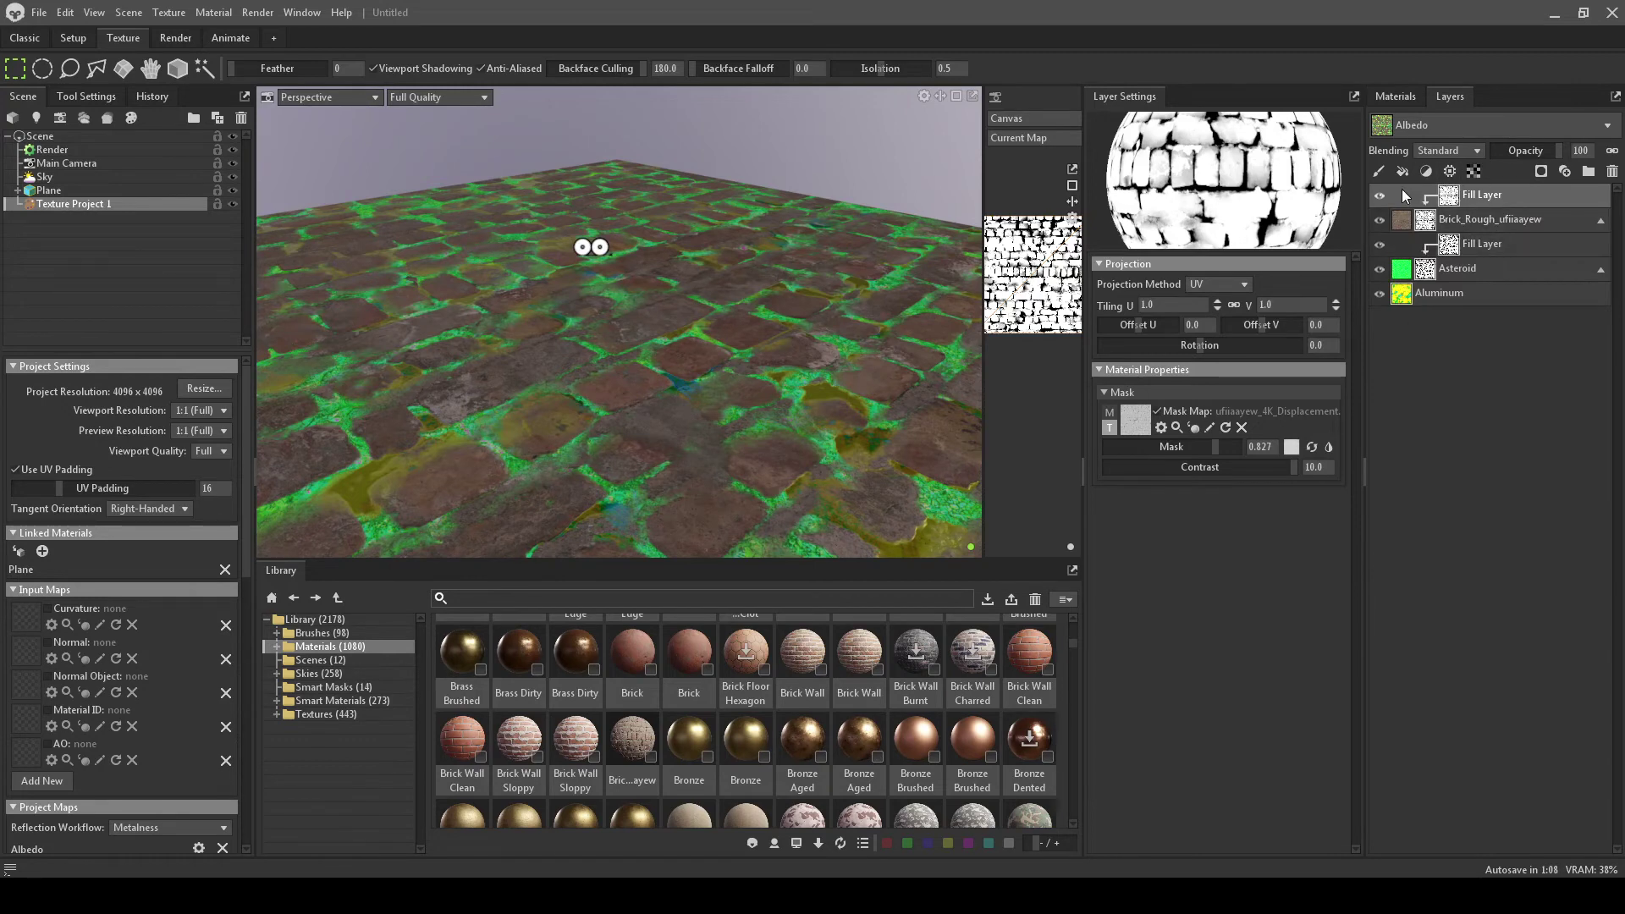
- Collapse the mask rows under the brick and Asteroid layers in the layer stack
click(1426, 224)
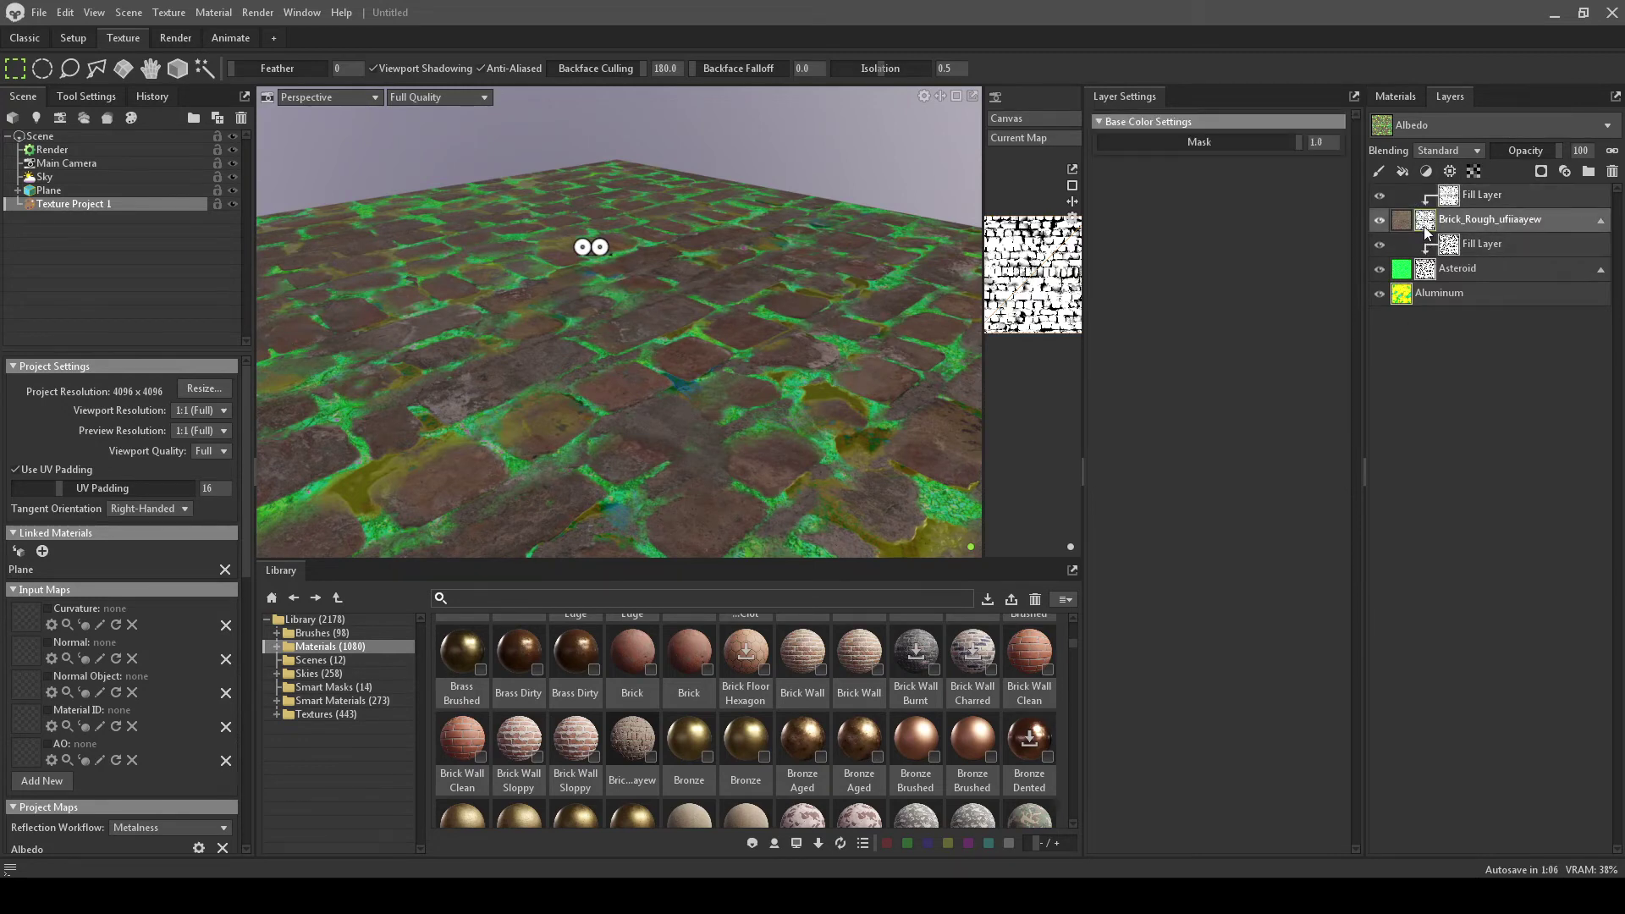
click(1388, 244)
scroll(830, 443, down, 4)
drag(904, 489, 855, 419)
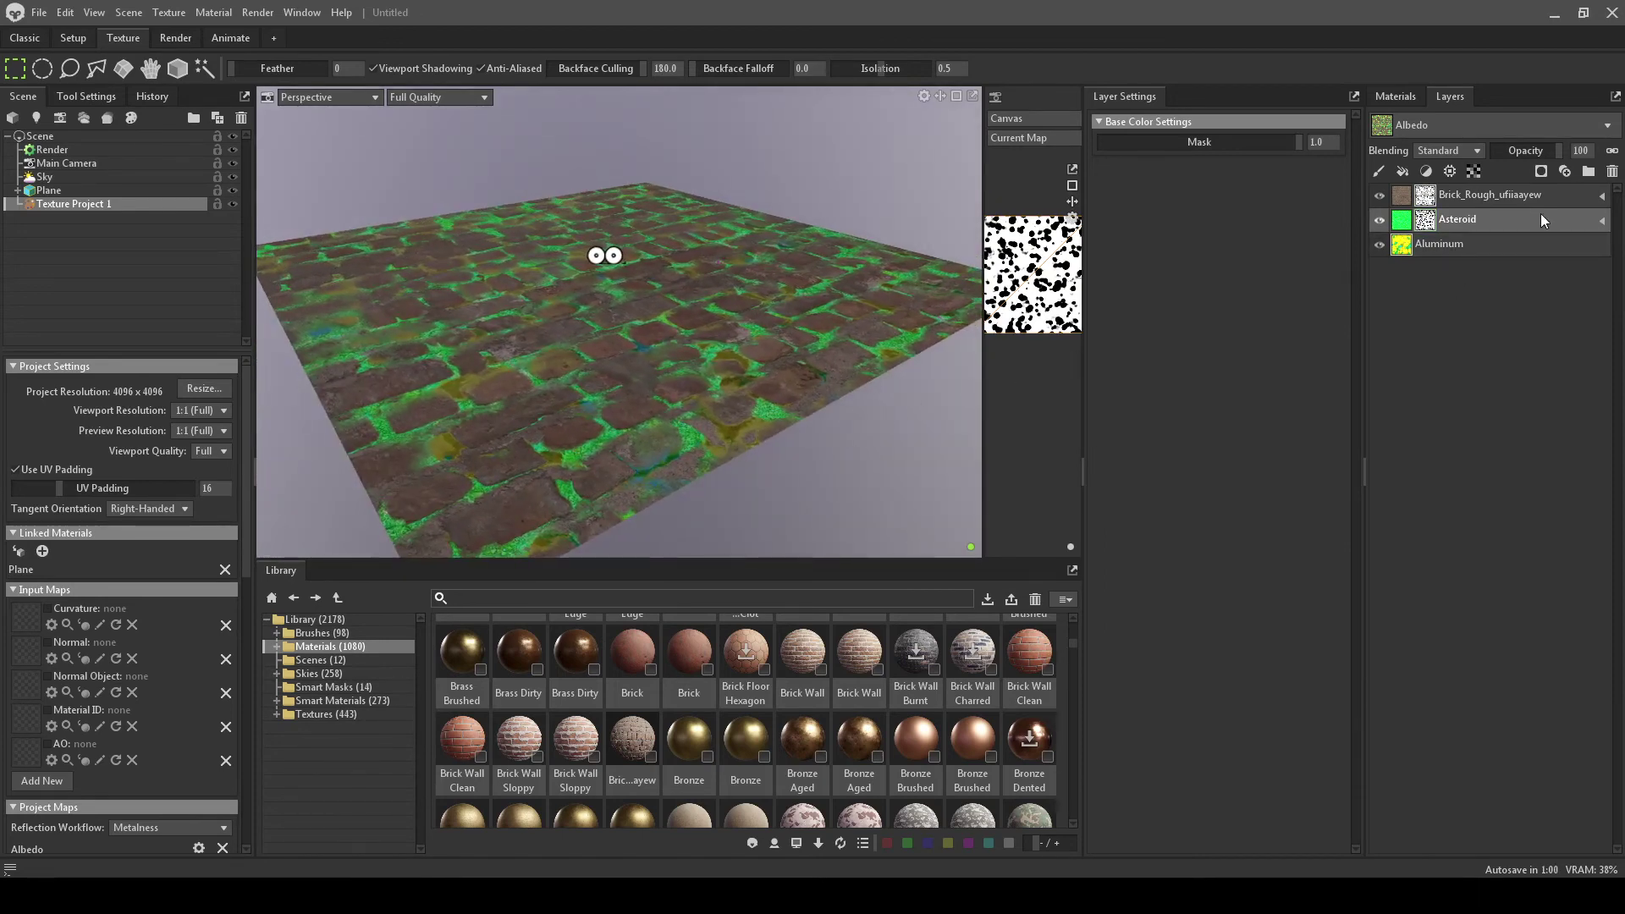
click(1561, 197)
drag(857, 418, 882, 419)
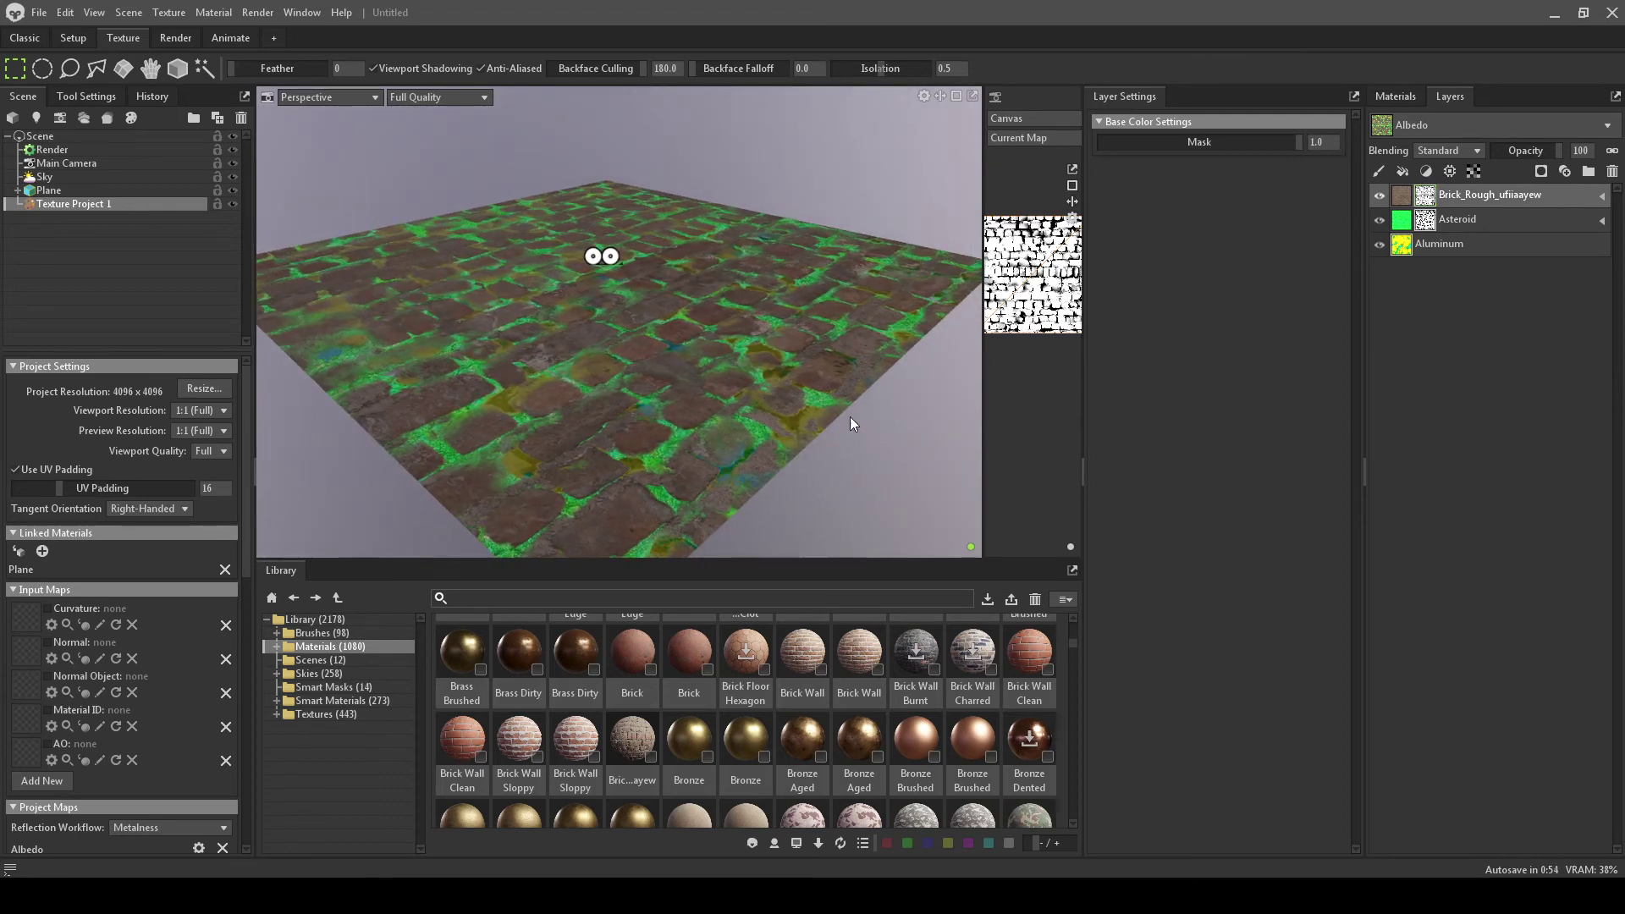
scroll(671, 447, up, 5)
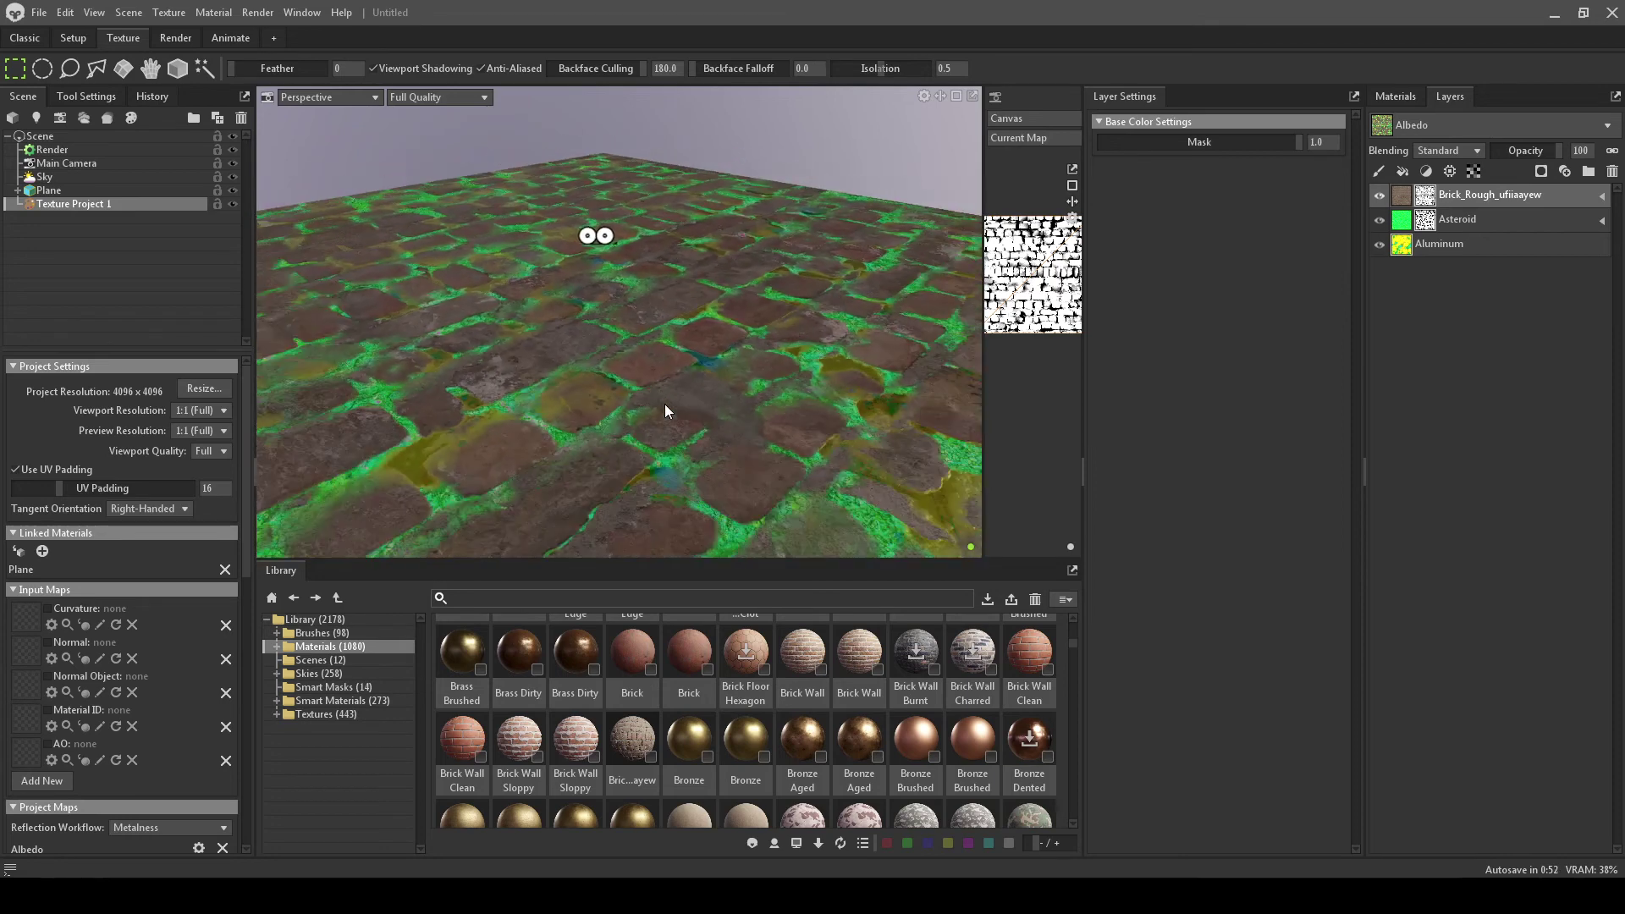
scroll(664, 404, down, 4)
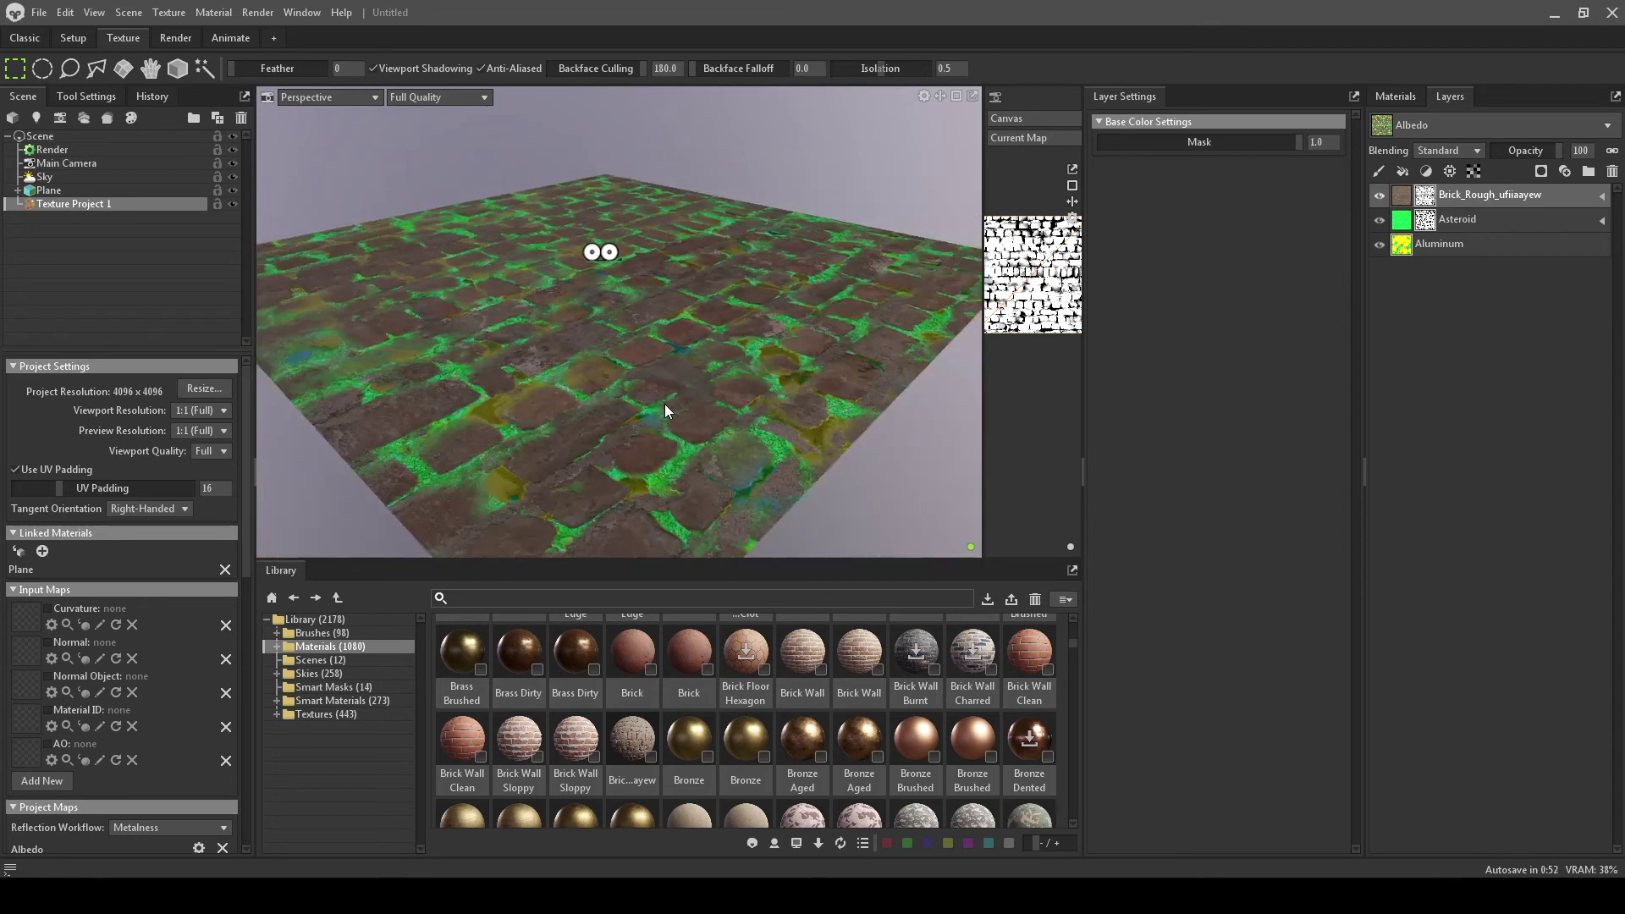
click(1408, 100)
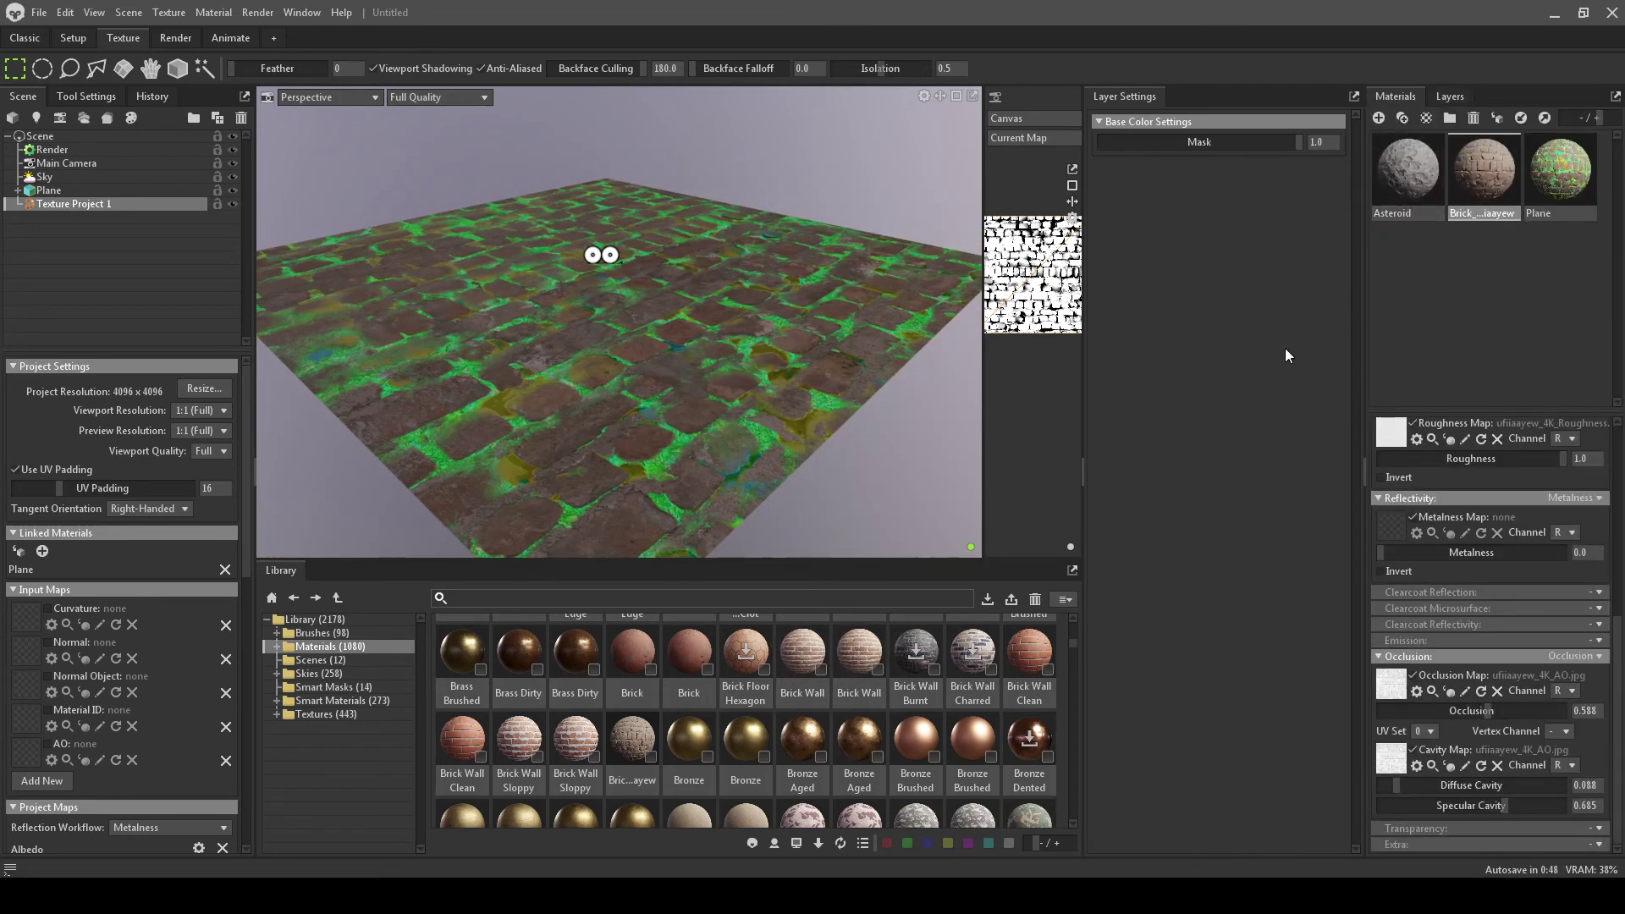
click(1443, 98)
middle_drag(860, 494, 867, 479)
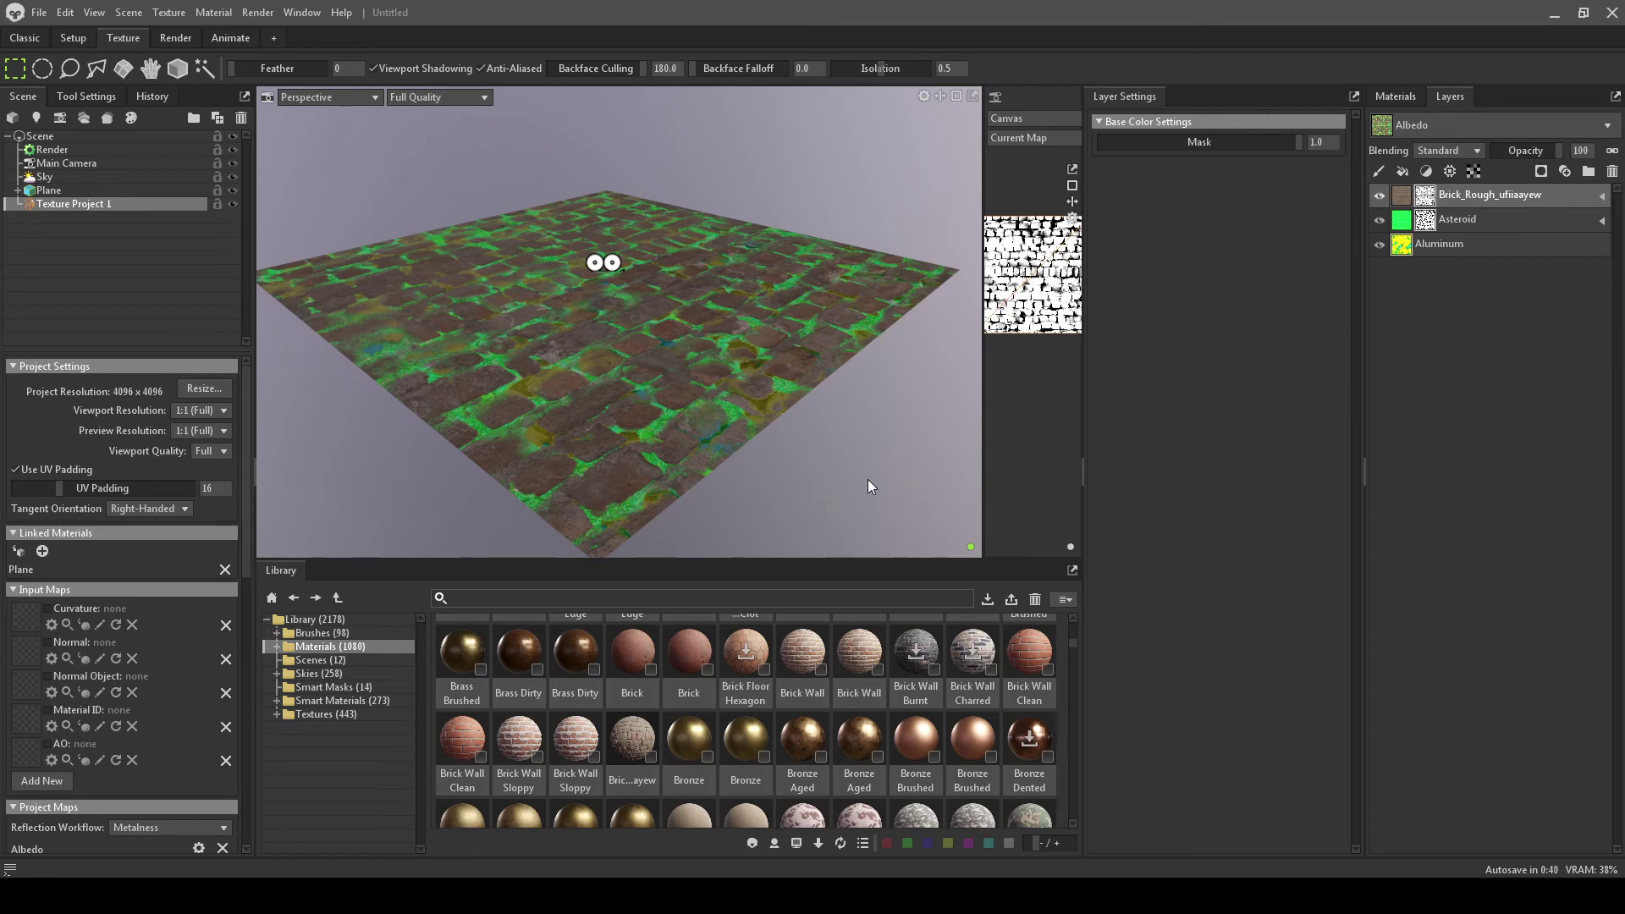
middle_drag(874, 482, 800, 450)
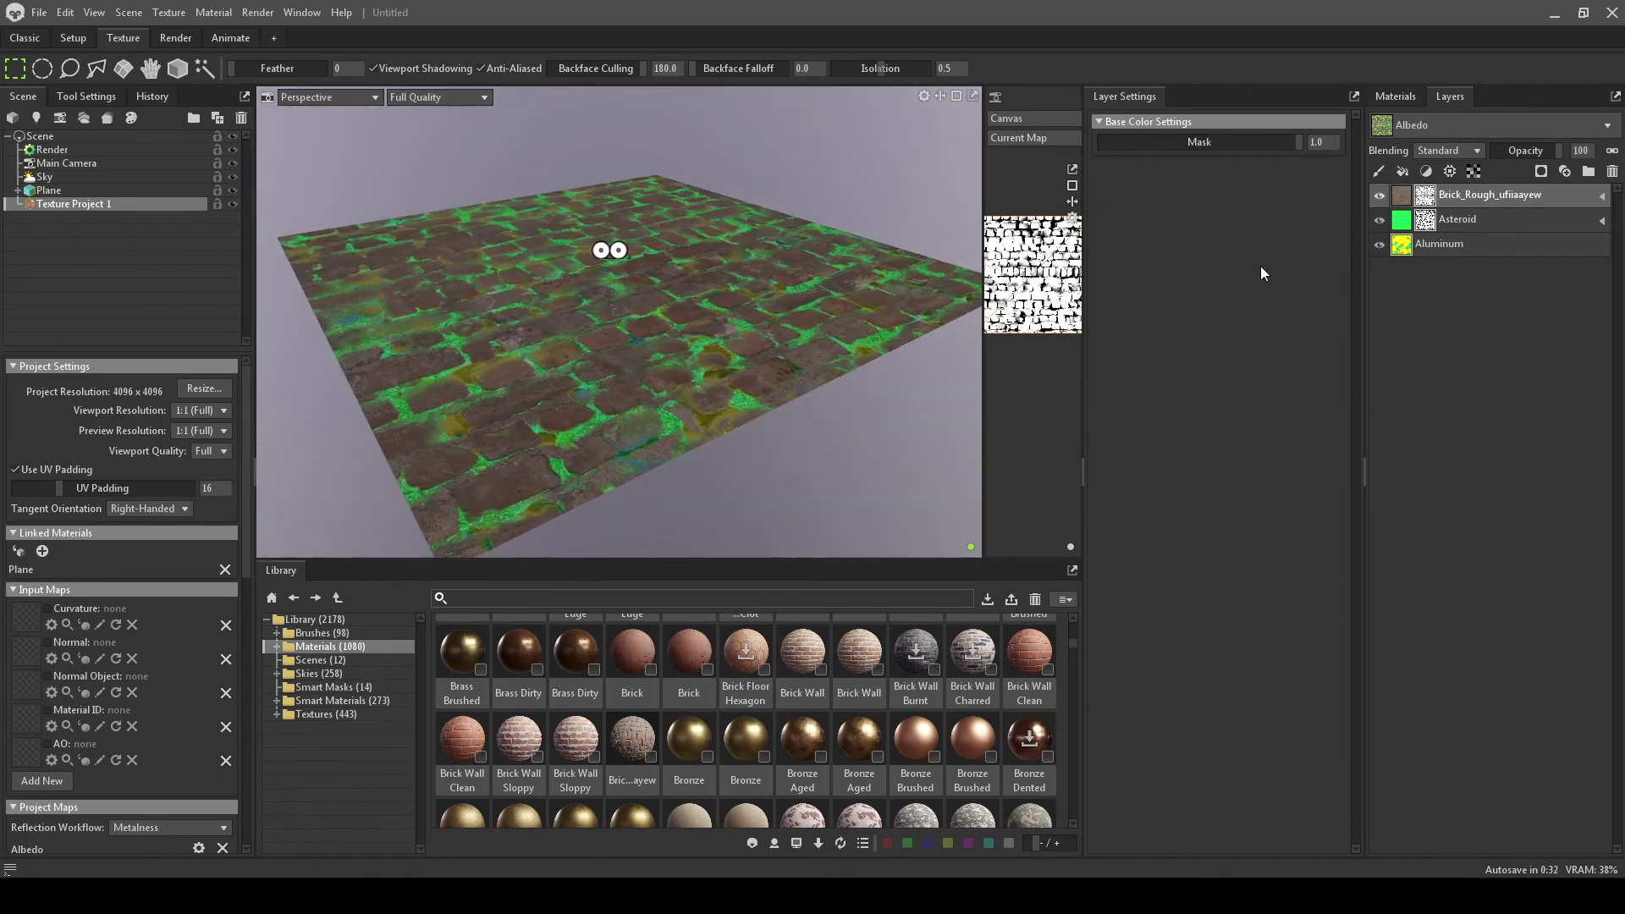